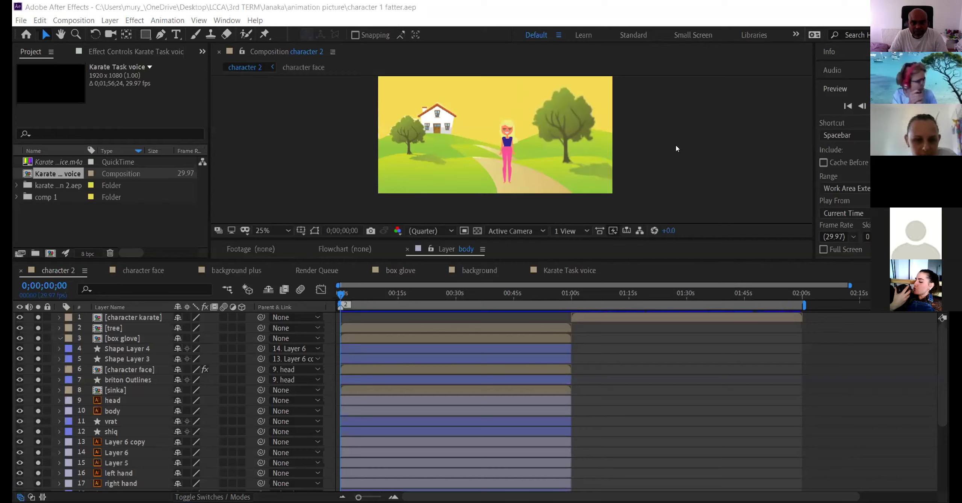
Play a preview of the character 2 composition from the beginning and look through its timeline layers.
scroll(593, 160, down, 4)
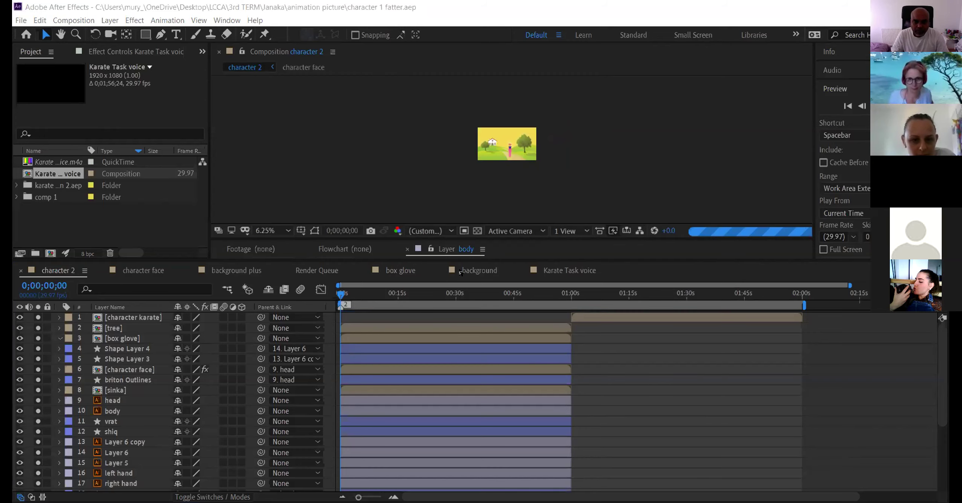
scroll(498, 249, up, 1)
scroll(526, 165, up, 2)
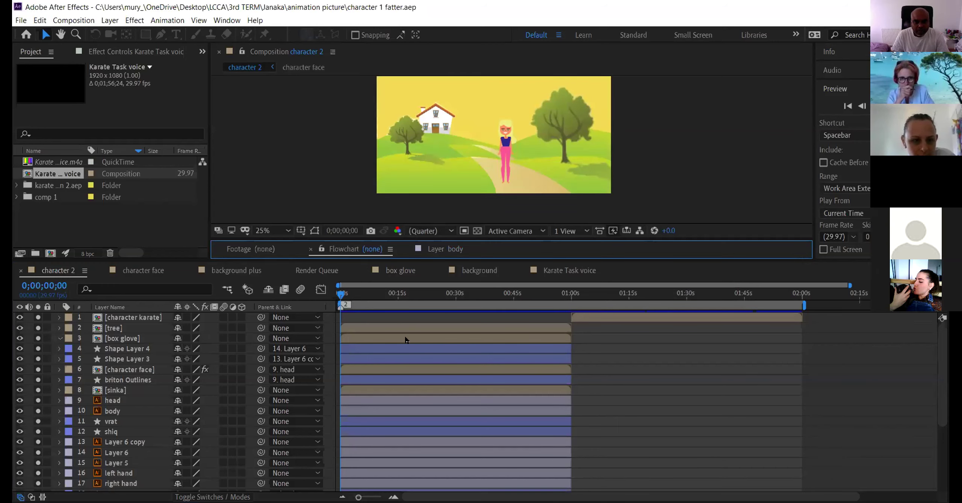
click(349, 334)
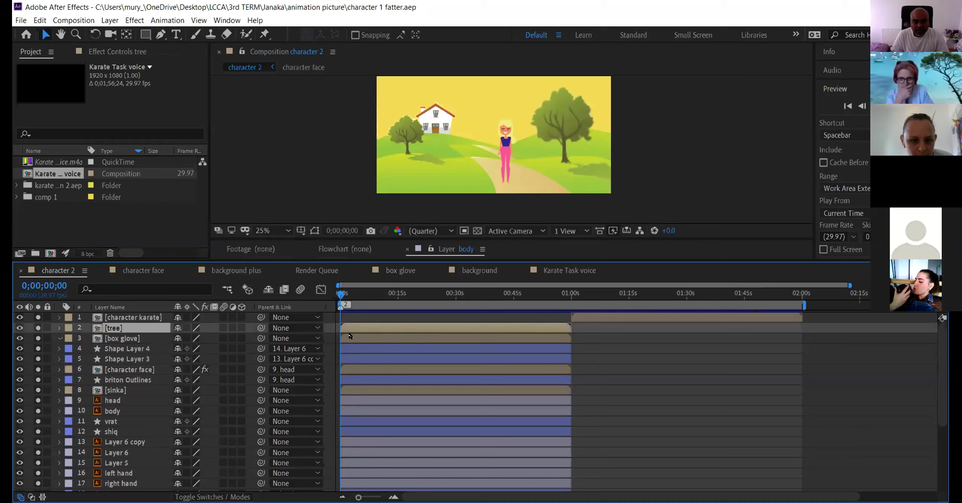
key(space)
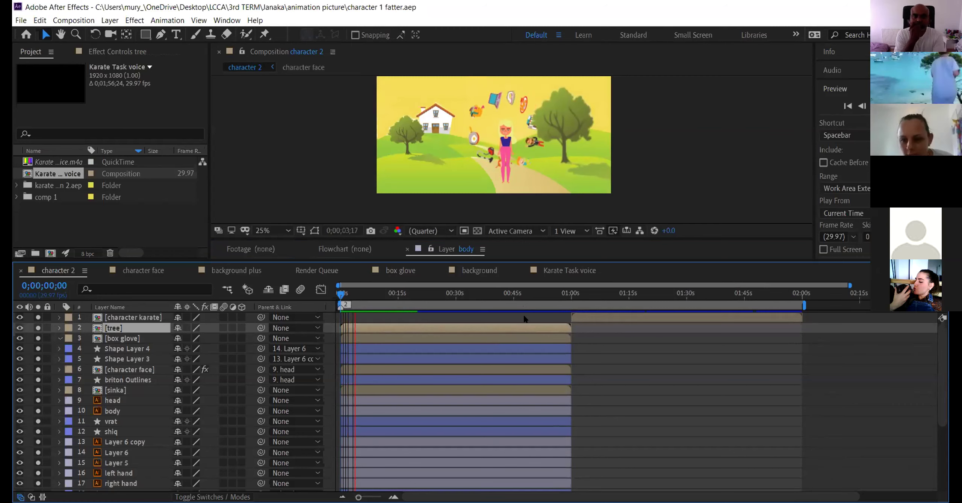
scroll(524, 319, down, 1)
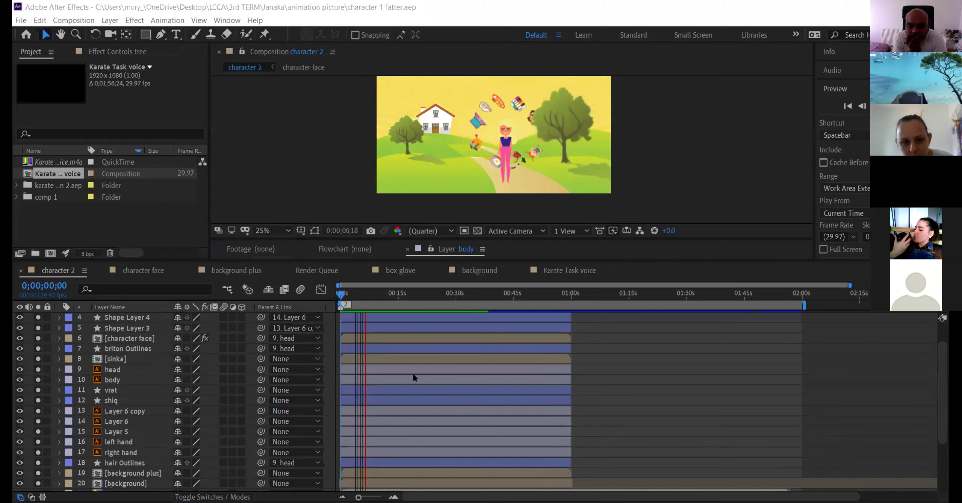
click(400, 369)
scroll(417, 414, down, 1)
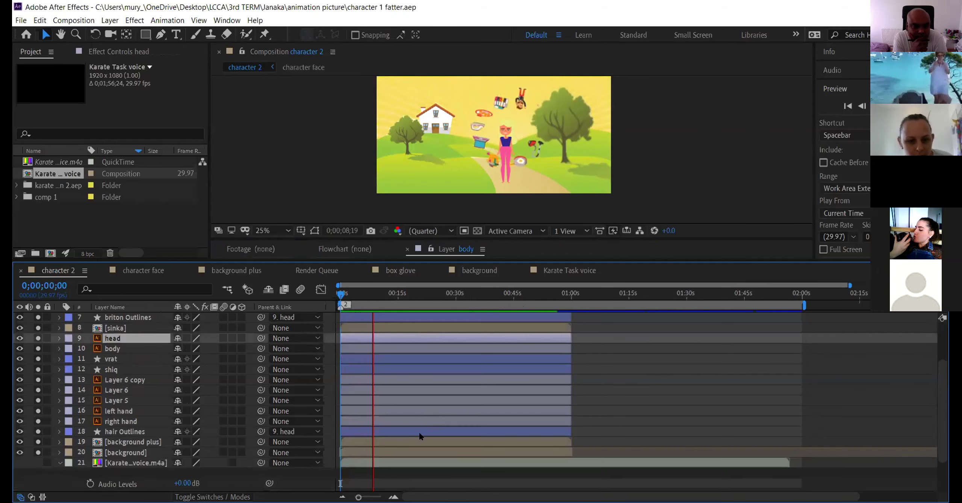
scroll(420, 436, down, 1)
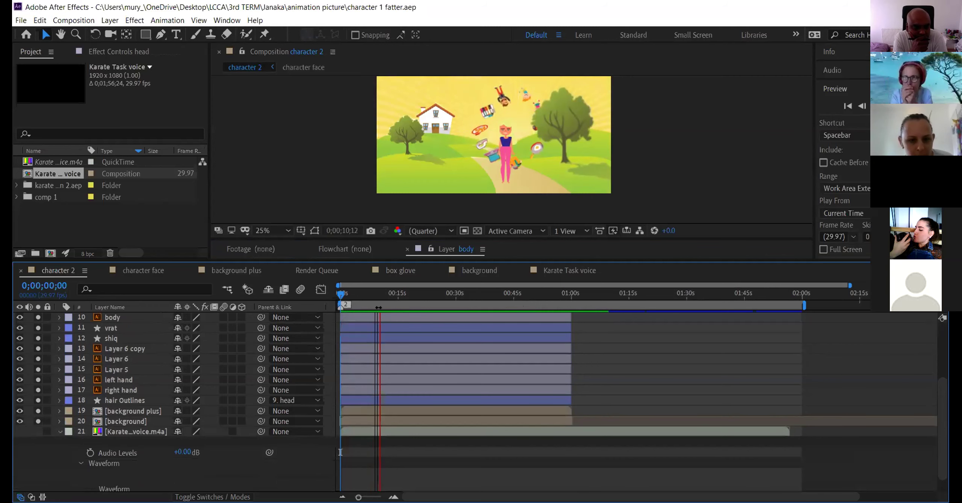
scroll(382, 327, up, 3)
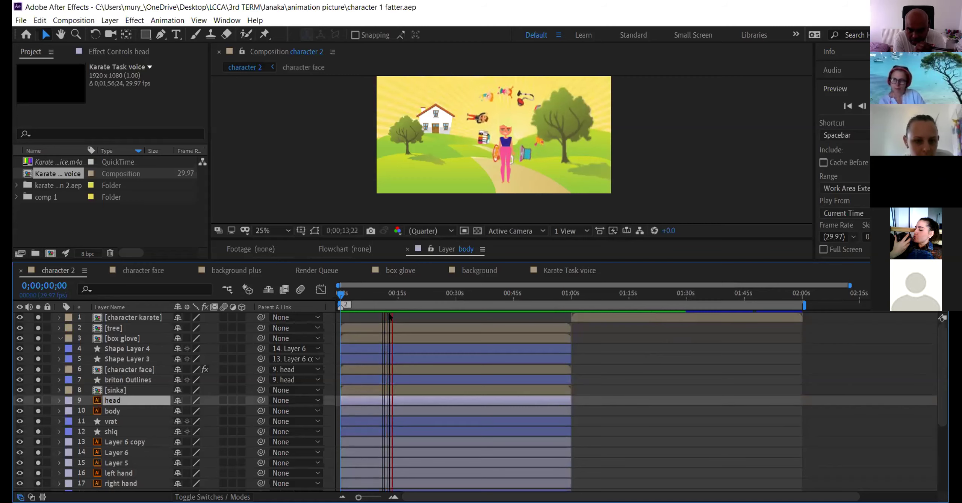
Stop the preview, return to the start of the timeline and select the Karate Task voice audio layer.
click(376, 328)
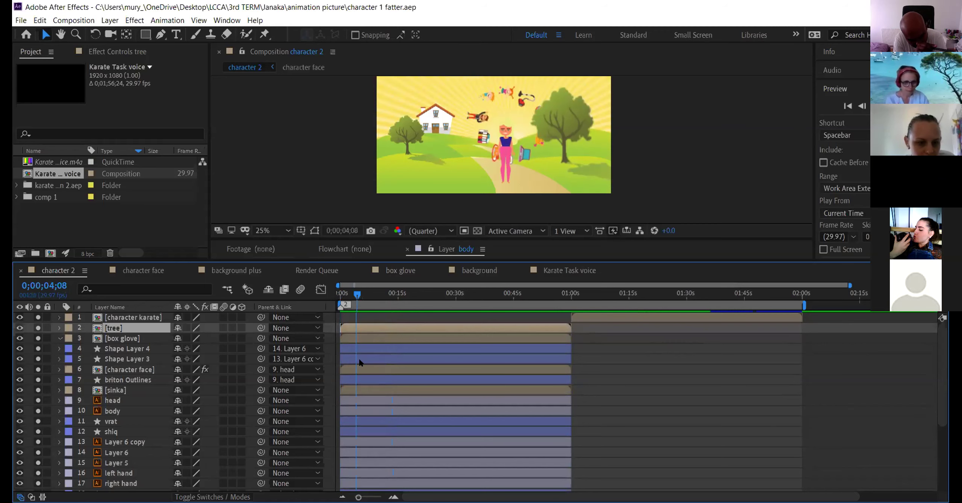
key(Home)
scroll(367, 383, down, 5)
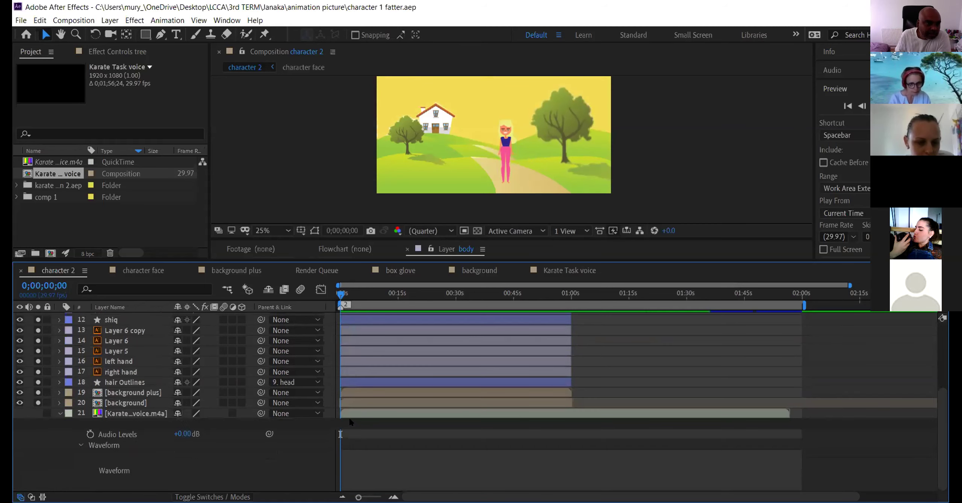
click(124, 413)
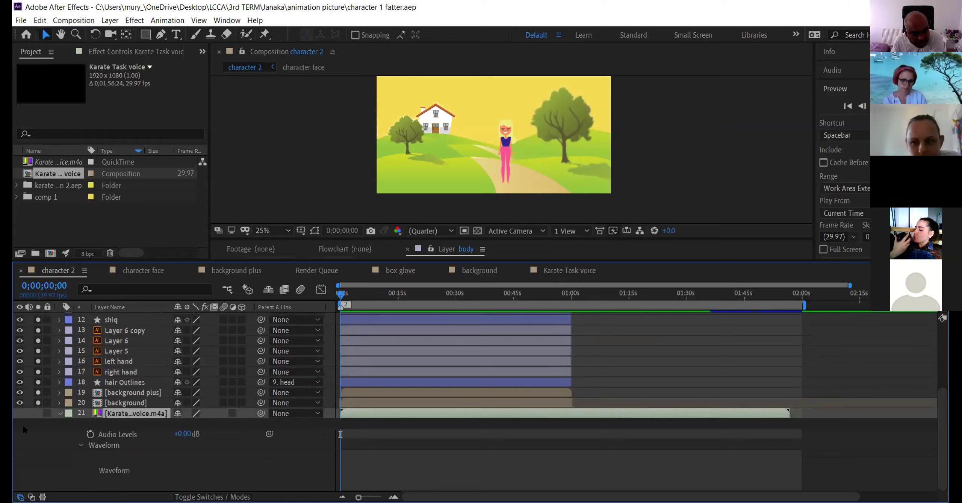
Start replacing the Karate Task voice.m4a project footage with a file from disk.
click(45, 161)
click(45, 162)
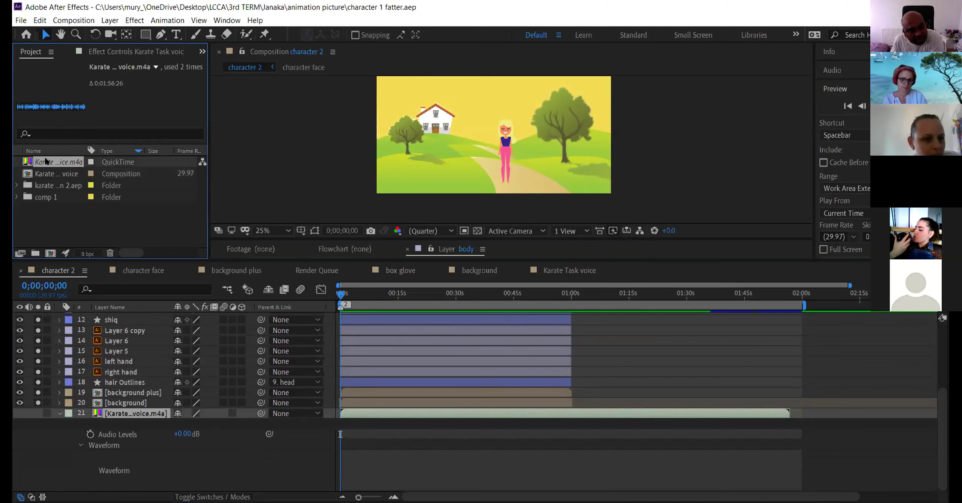
right_click(44, 162)
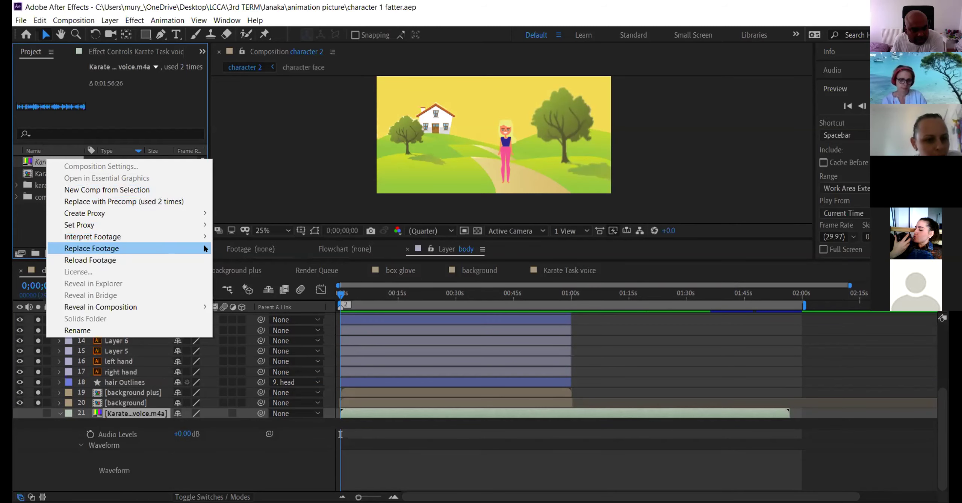
mouse_move(86, 248)
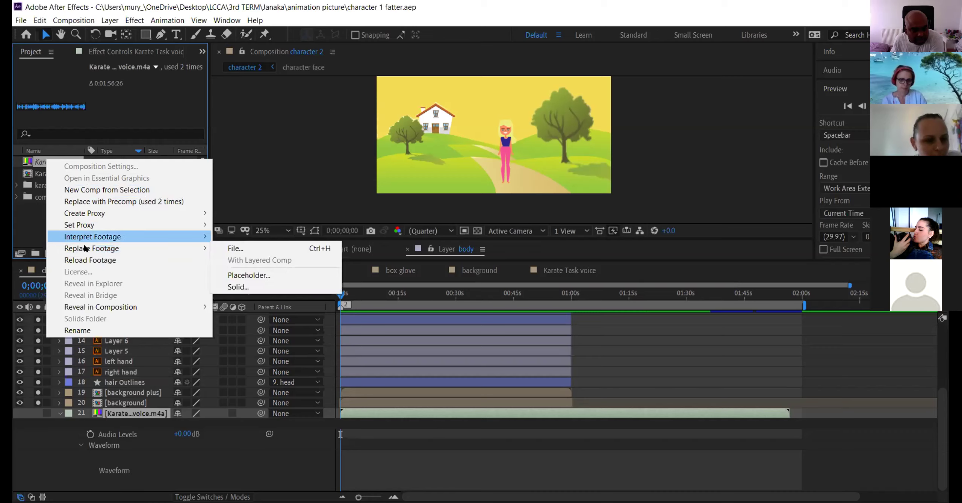
click(226, 248)
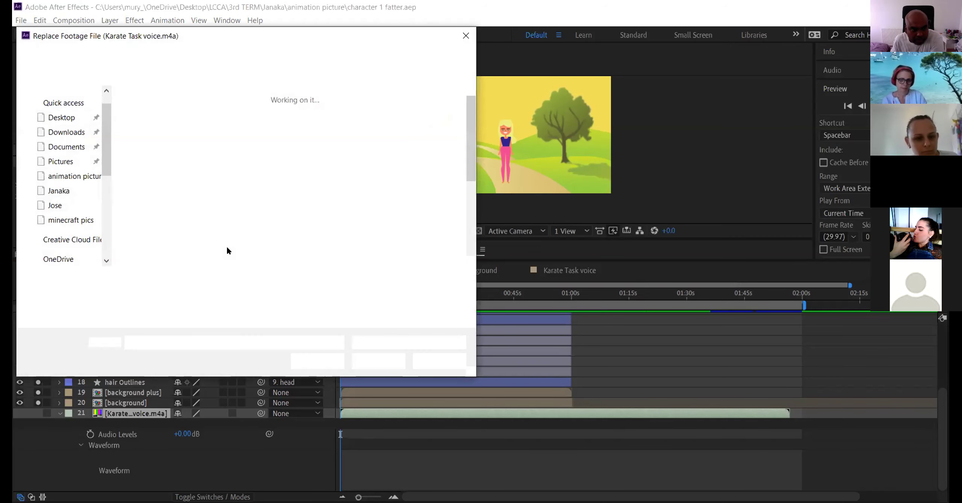
Browse from the Desktop through LCCA and 3rd TERM to the subfolder containing the Karate Task voice recording.
scroll(461, 166, down, 2)
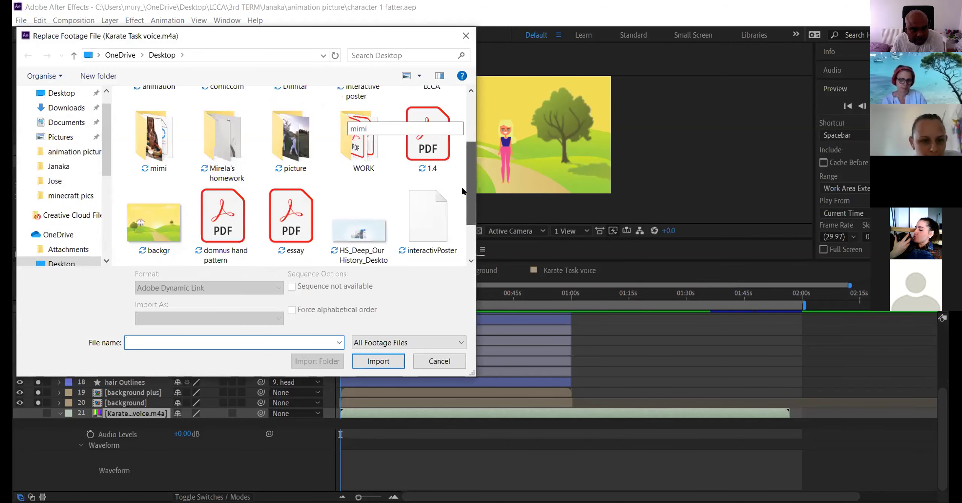
scroll(470, 173, up, 3)
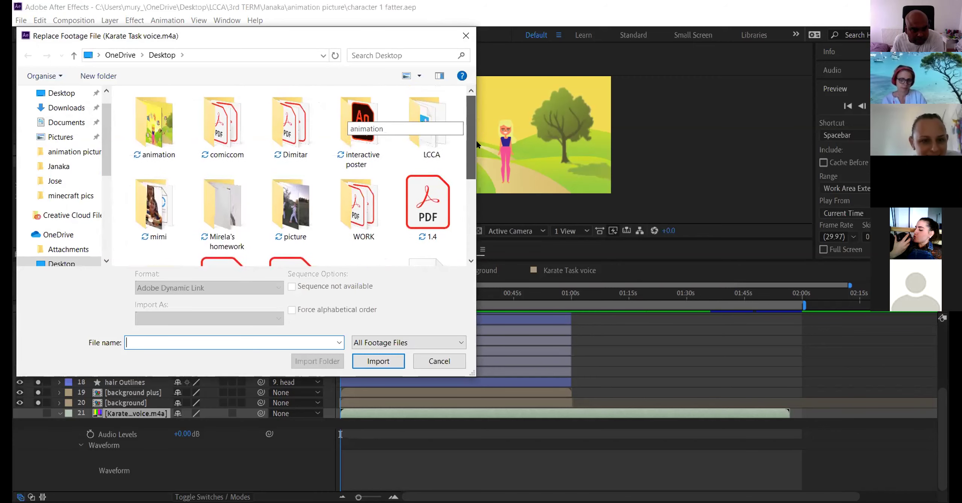
scroll(476, 140, up, 1)
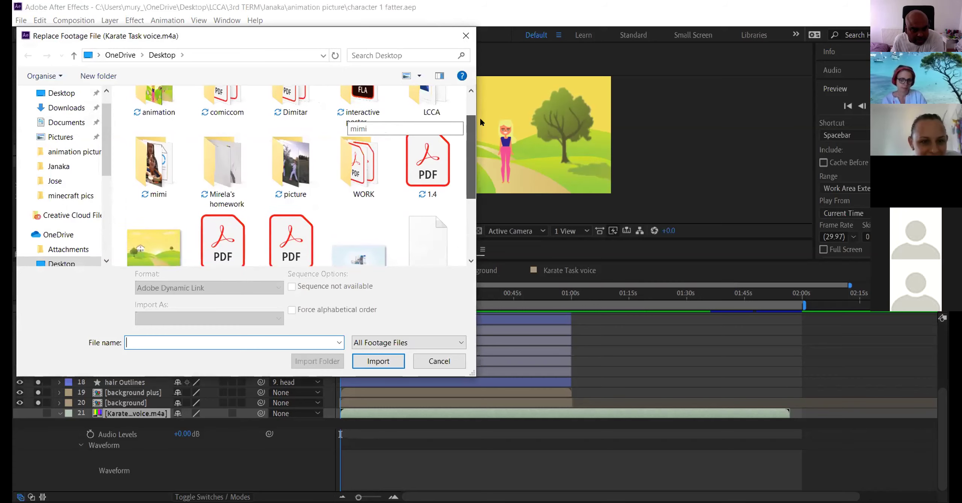
scroll(480, 117, up, 1)
scroll(476, 182, down, 6)
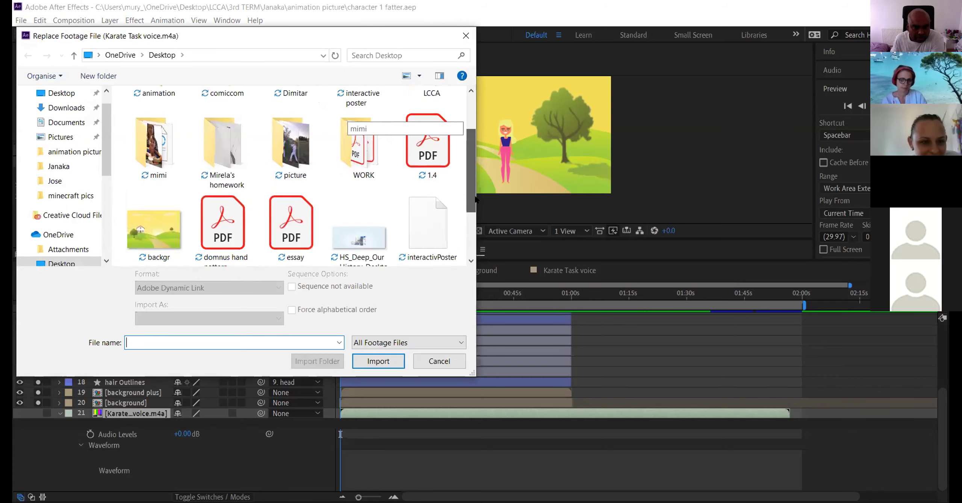
scroll(481, 124, up, 5)
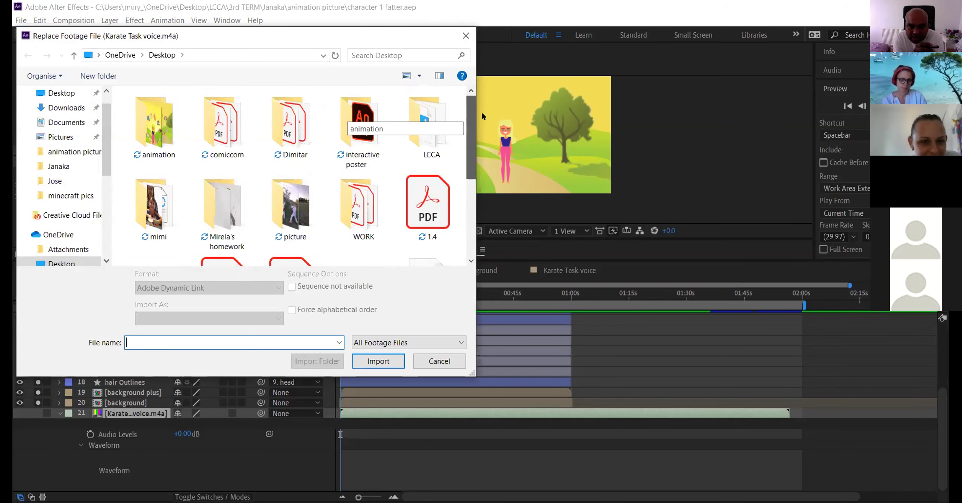
double_click(427, 101)
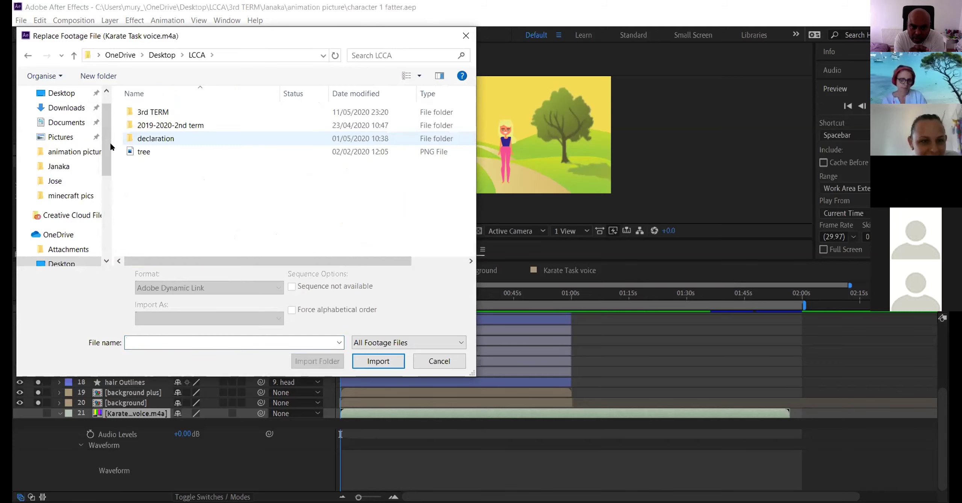
double_click(150, 112)
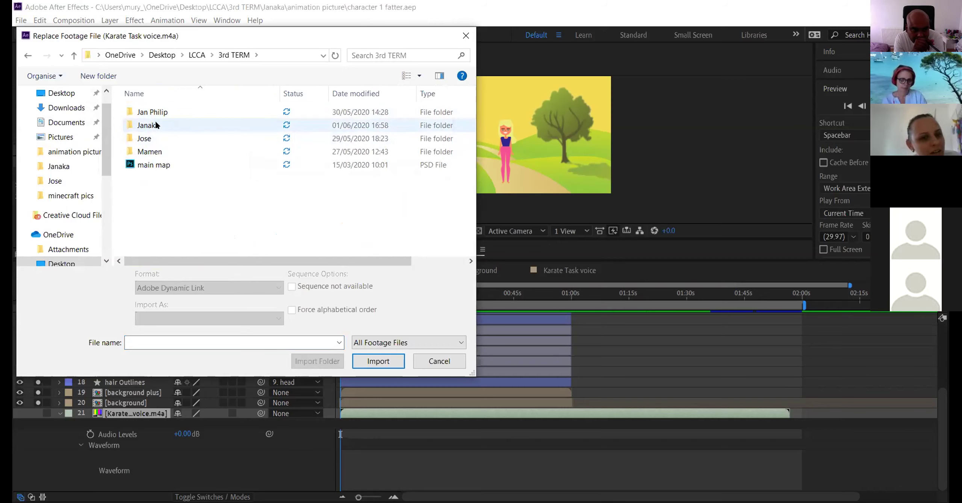
click(155, 124)
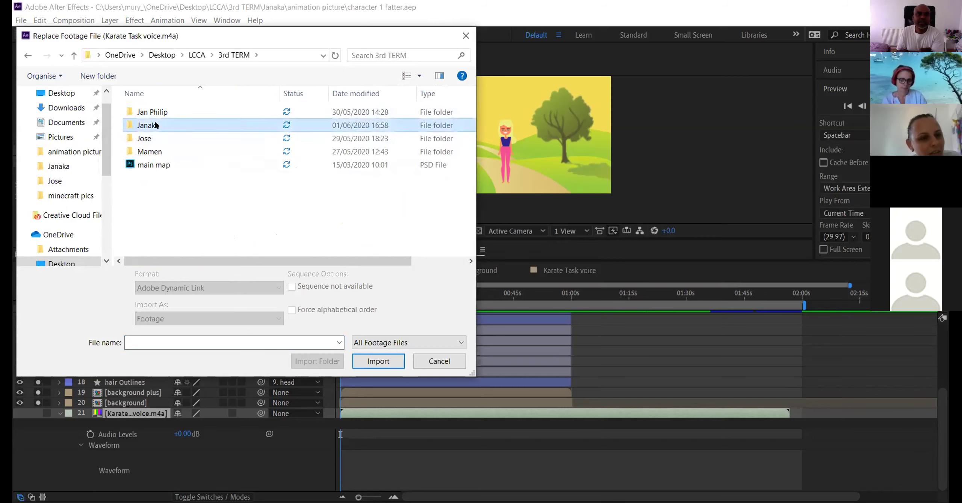
double_click(155, 123)
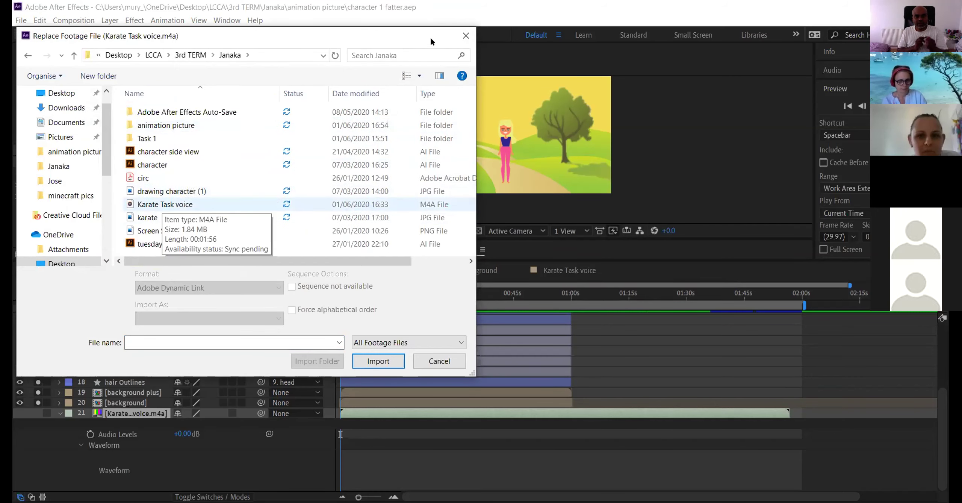
Import the Karate Task voice M4A file as the replacement footage.
click(146, 205)
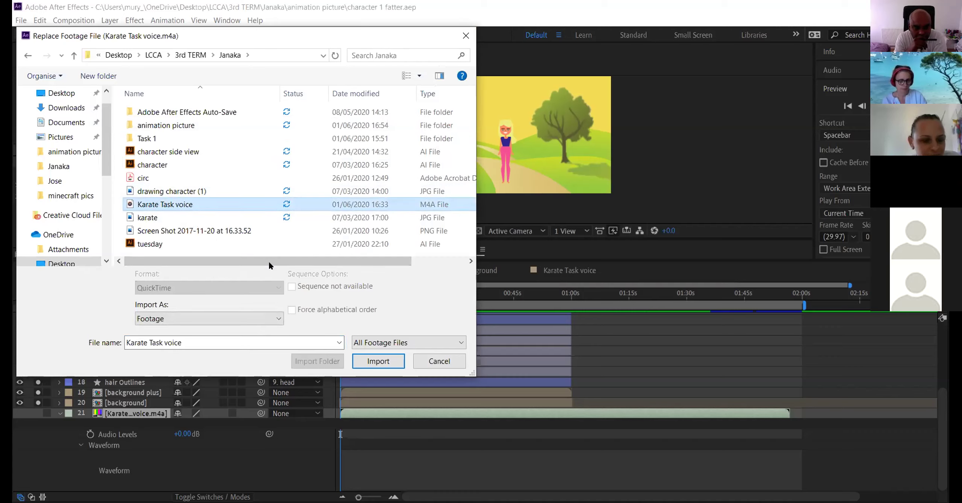
click(372, 364)
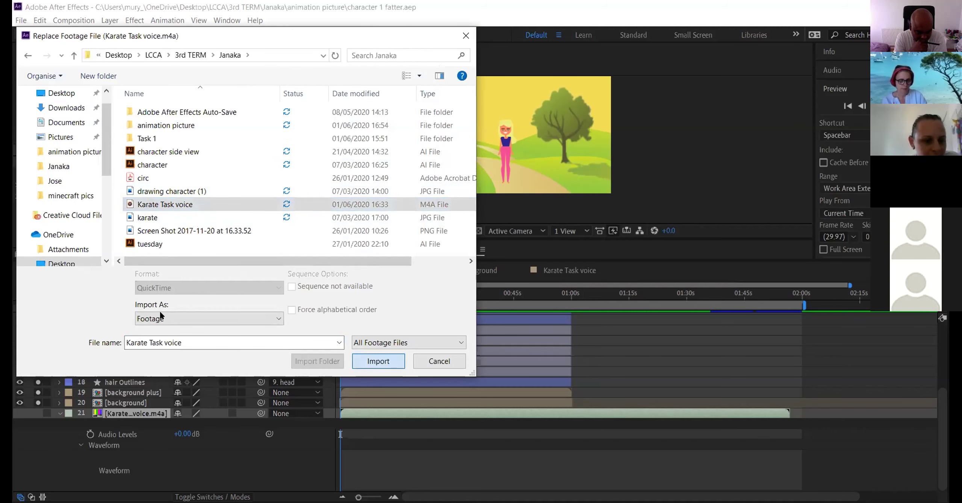
key(Return)
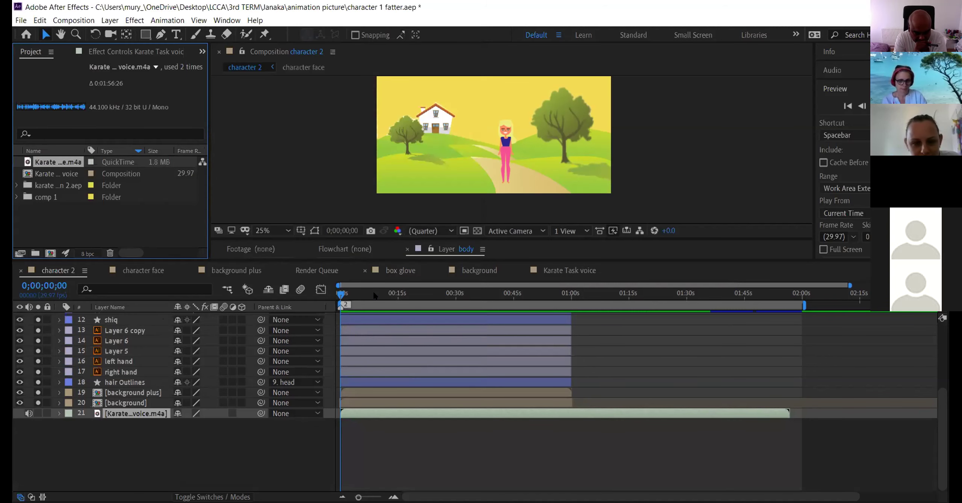
Preview the character 2 composition from the start with the relinked voice audio, stopping at 0;00;17;00.
key(space)
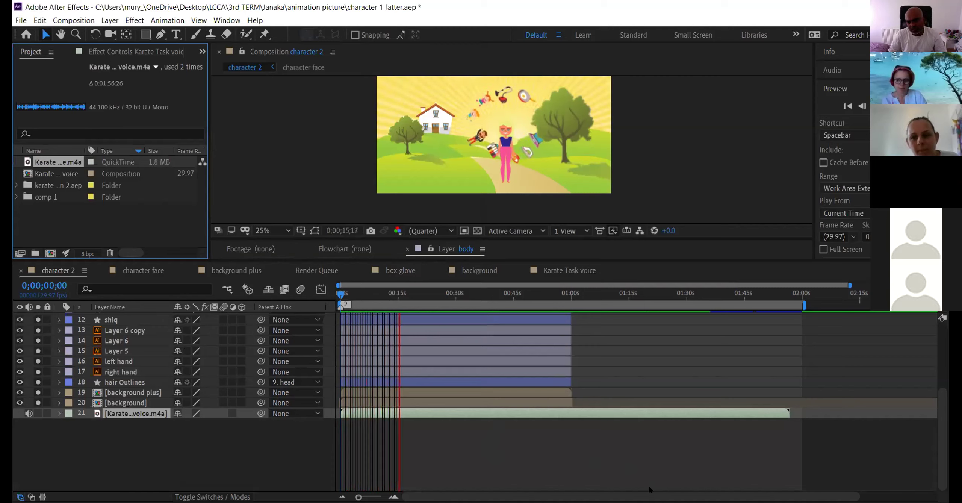
key(space)
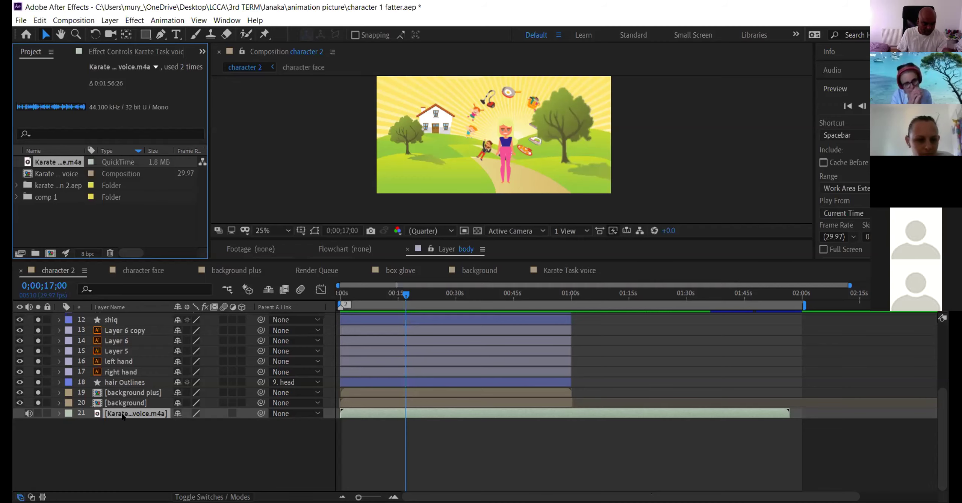
Select the Karate Task voice layer in the character 2 timeline and expand its Audio properties.
scroll(124, 415, up, 3)
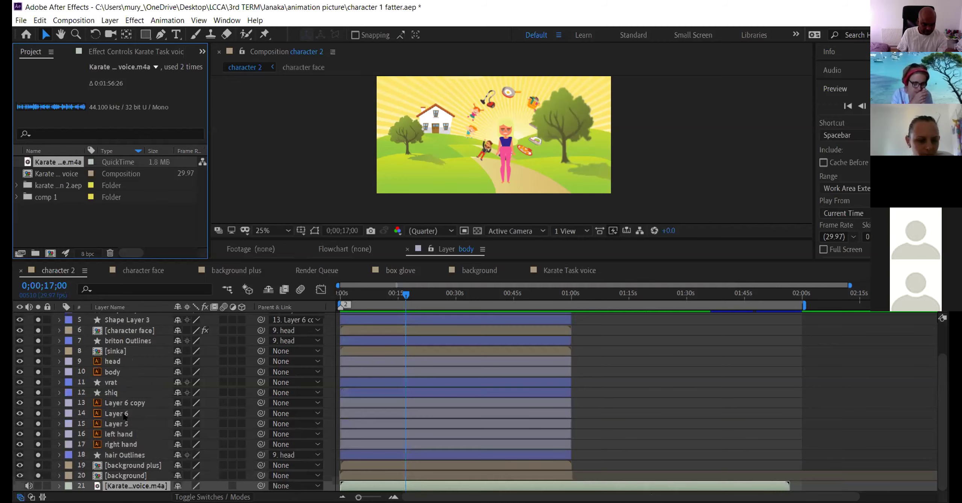
key(KP_1)
key(KP_4)
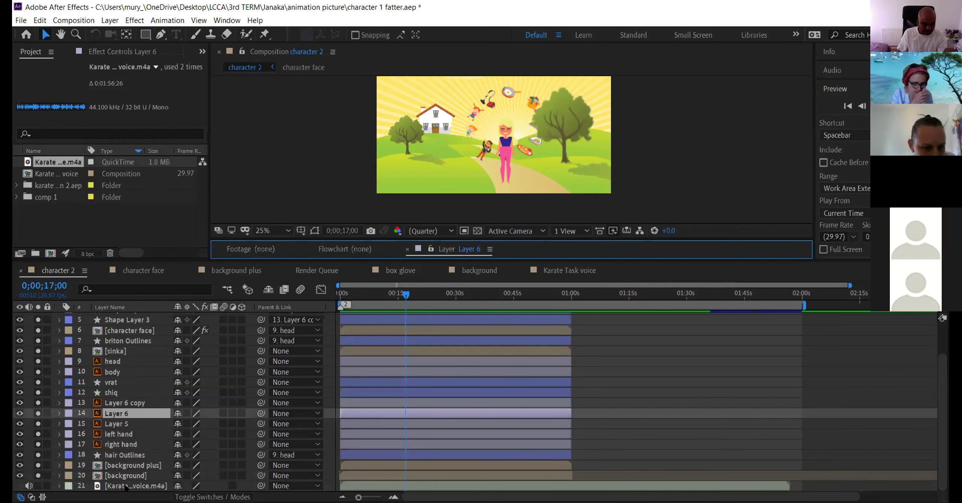
click(123, 486)
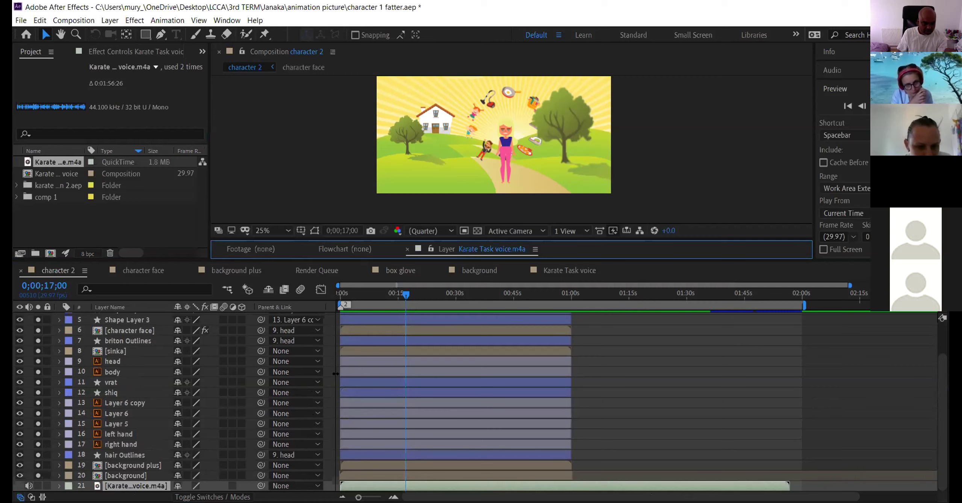
click(352, 486)
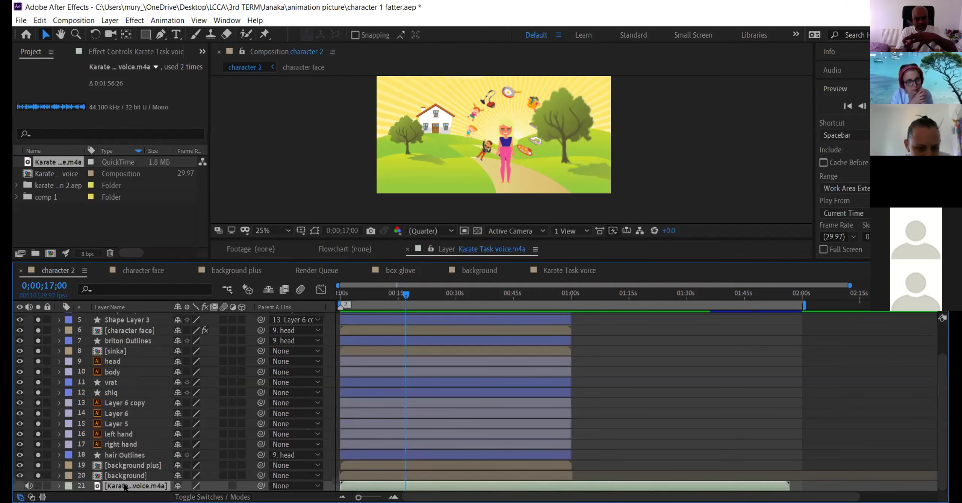
click(60, 485)
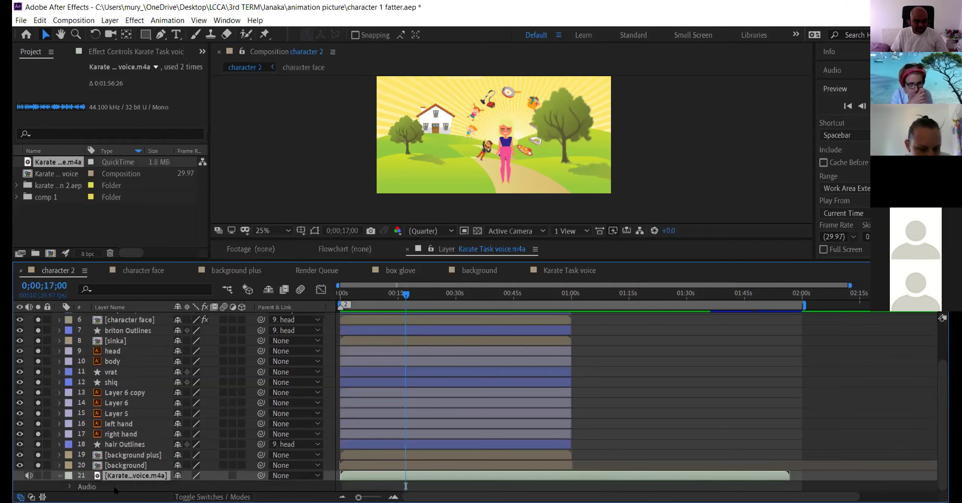
click(70, 487)
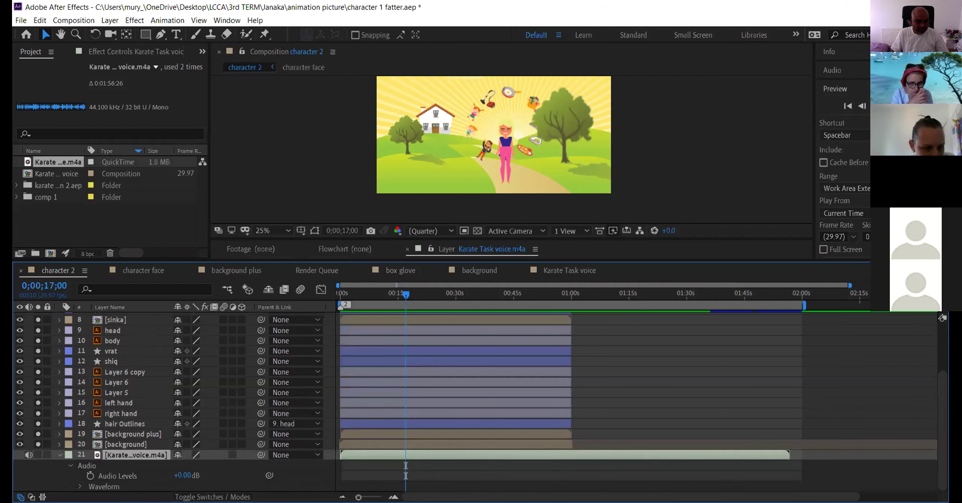
Expand the Karate Task voice layer's audio waveform and preview the composition from 0;00;17;00 to 0;00;25;12.
click(92, 488)
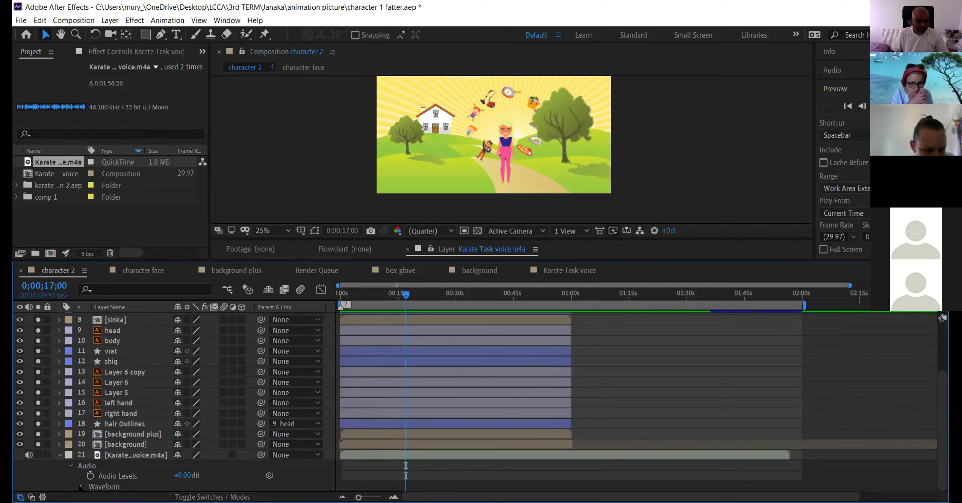
click(80, 486)
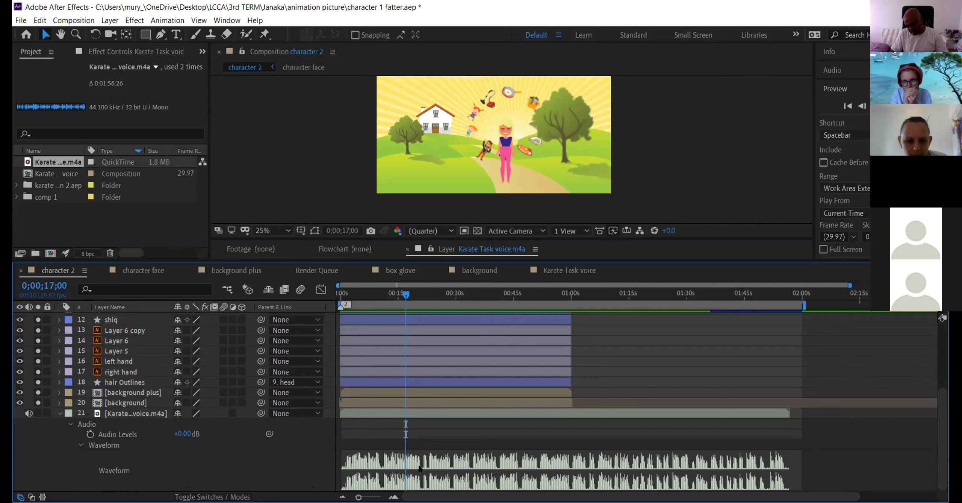
key(space)
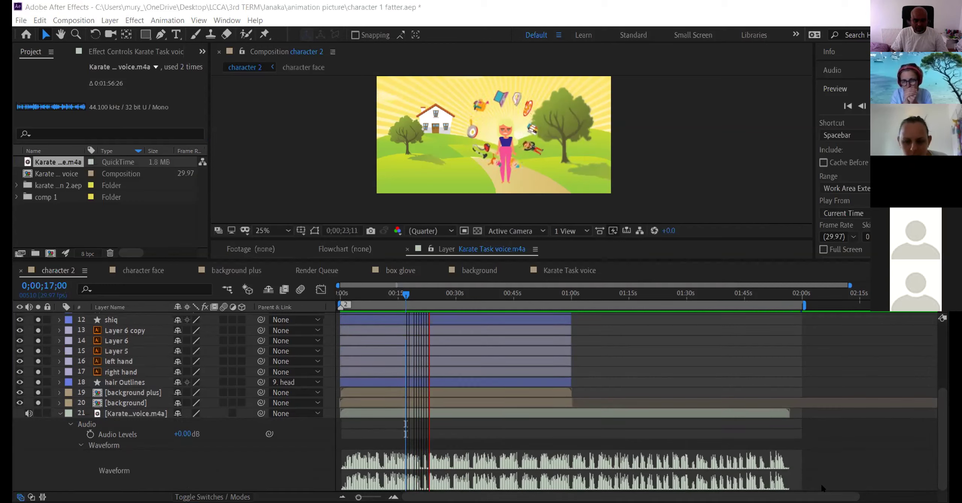
click(427, 382)
key(space)
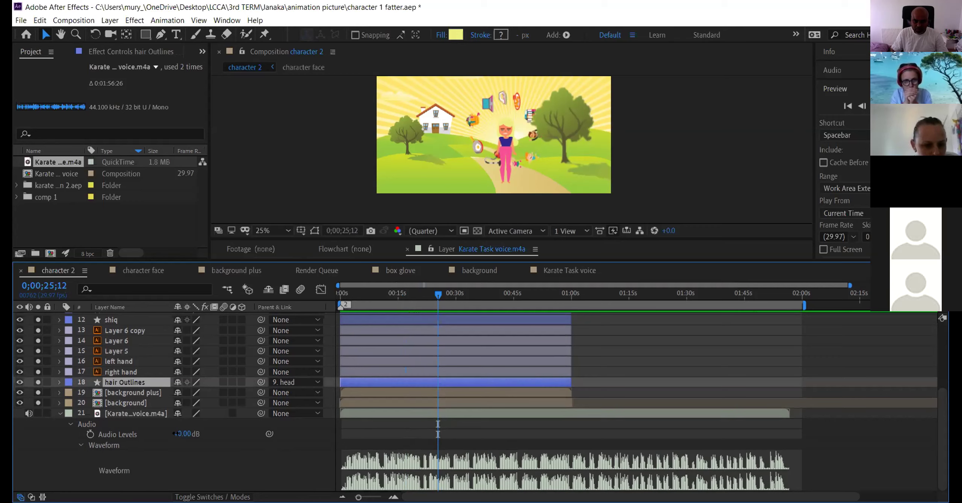
Set the Karate Task voice layer's Audio Levels to -10.00 dB and preview the composition up to 0;00;30;13.
mouse_move(175, 433)
mouse_down()
mouse_move(166, 434)
mouse_move(177, 437)
mouse_up()
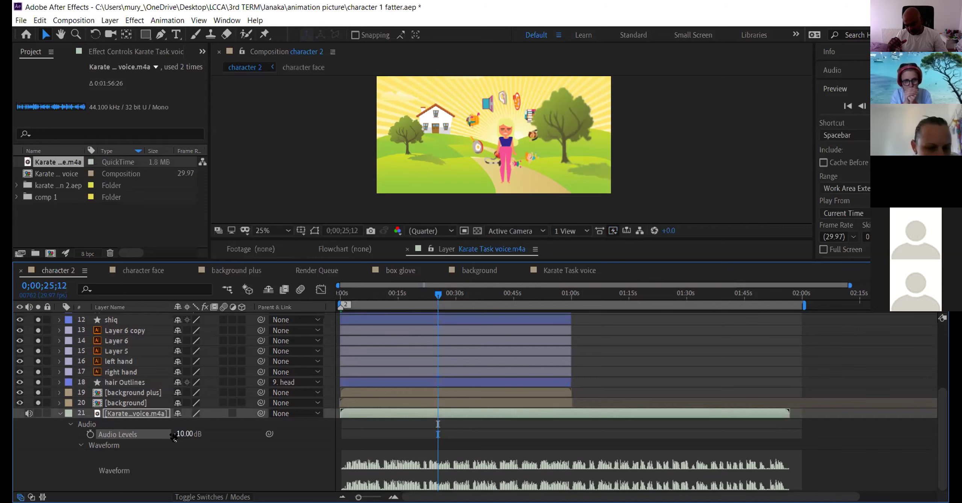
key(space)
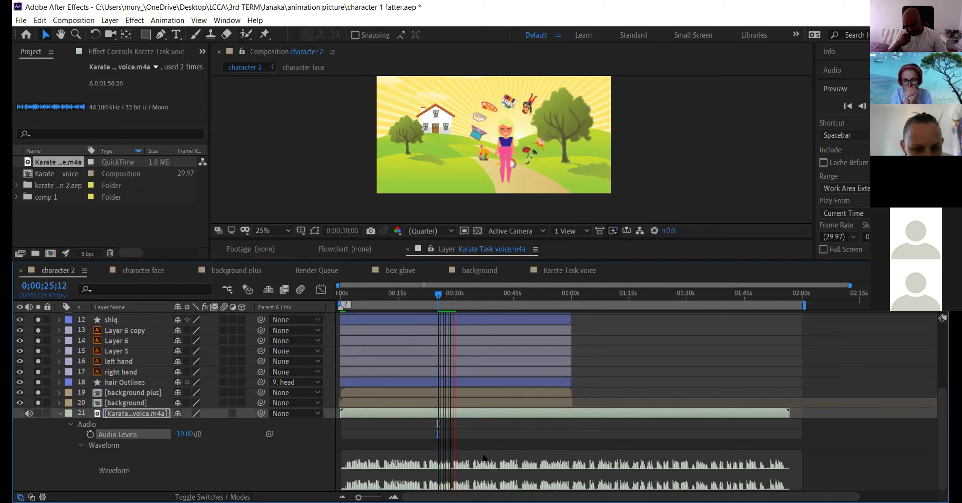
key(space)
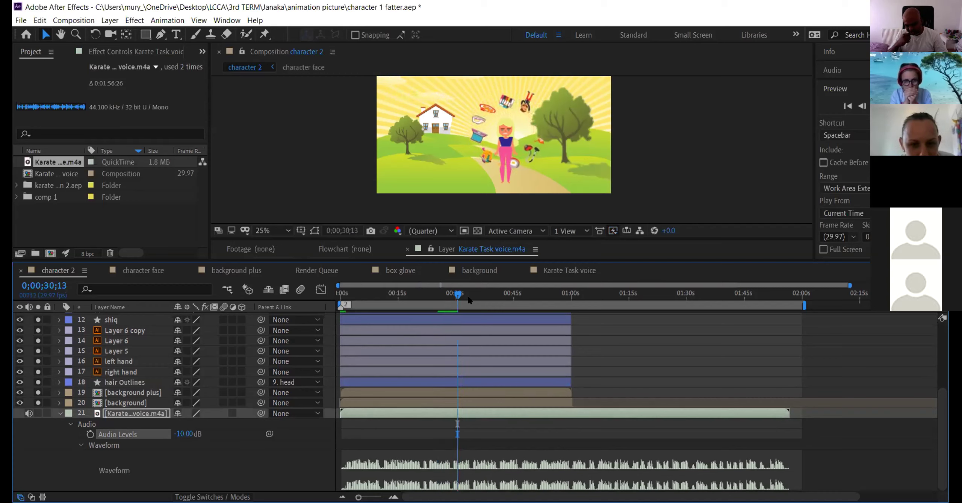
Return the playhead to 0;00;00;00 and collapse the Karate Task voice layer's Audio properties.
drag(458, 294, 326, 322)
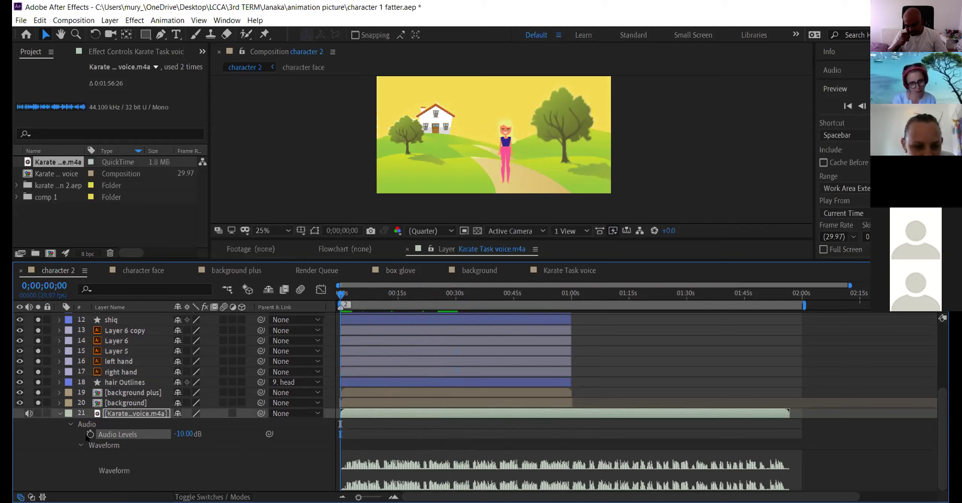
click(183, 434)
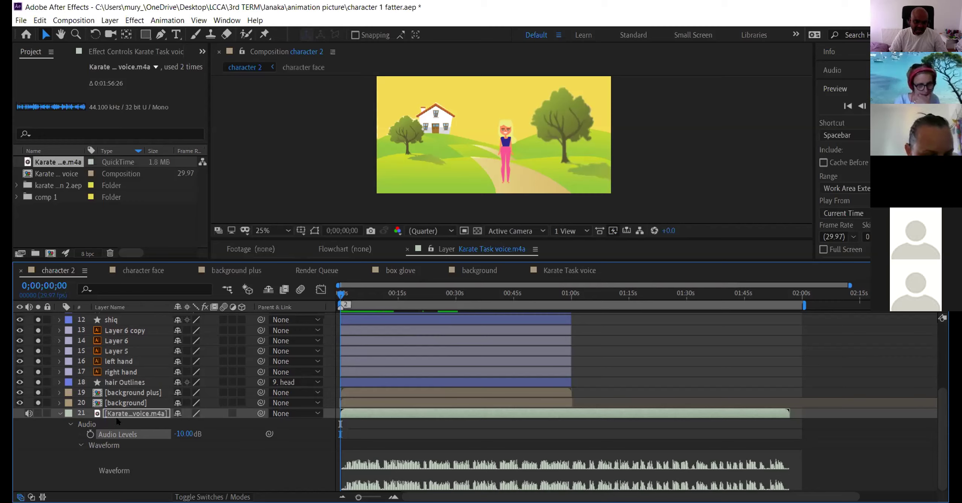
click(71, 425)
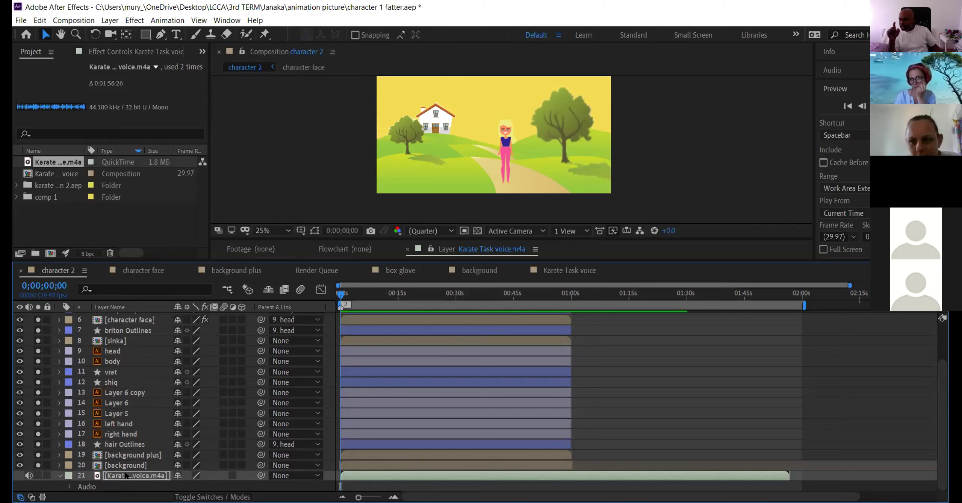
right_click(62, 162)
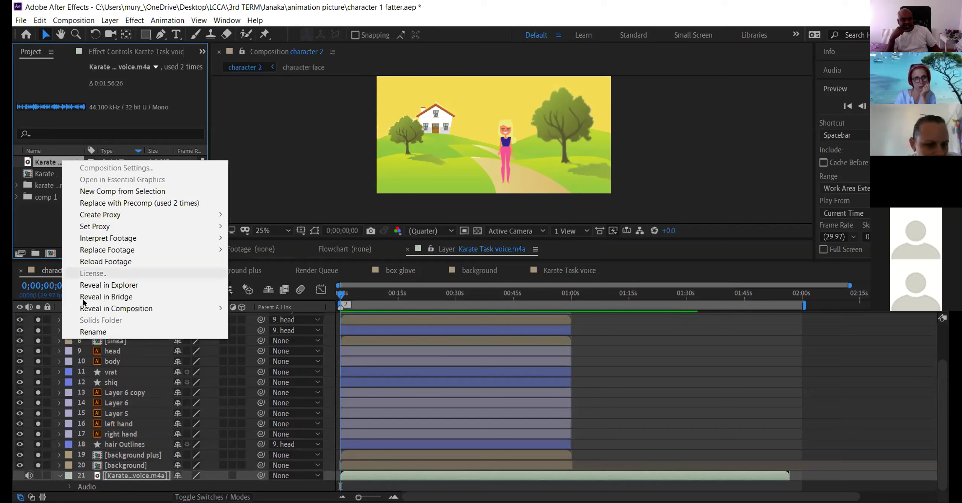
click(149, 474)
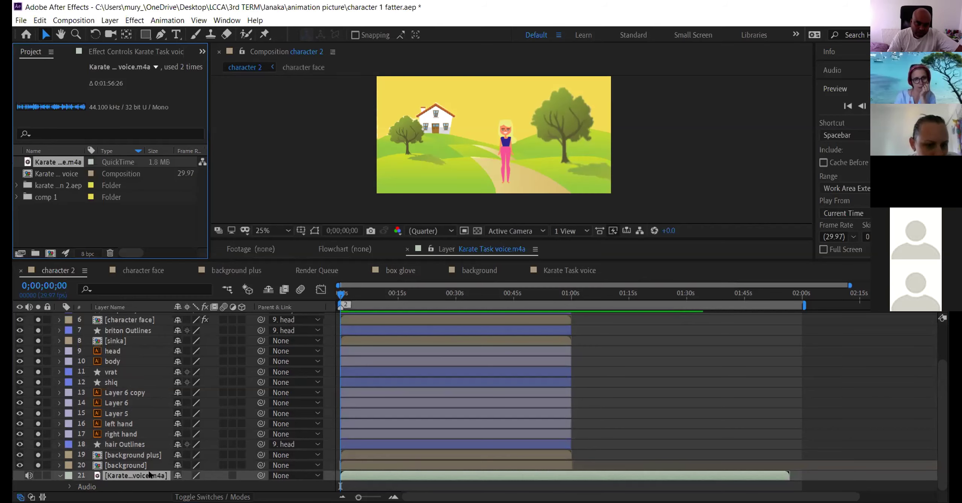
right_click(150, 474)
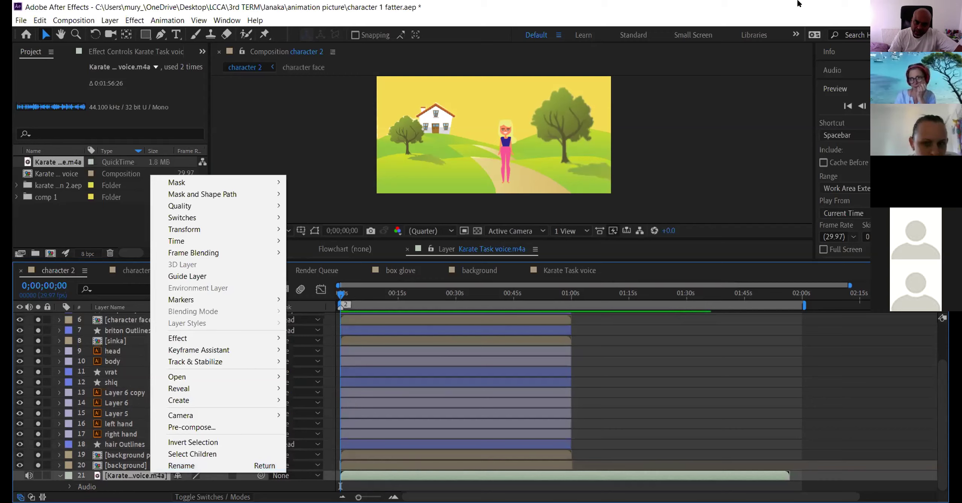
key(Escape)
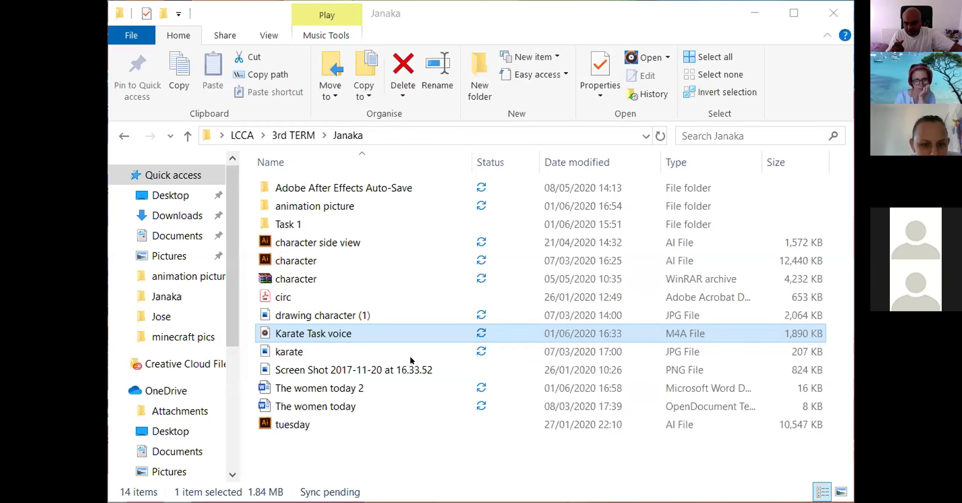
Try to rename the Karate Task voice M4A file as Karate Task voice.MP3 in File Explorer.
right_click(410, 338)
click(421, 323)
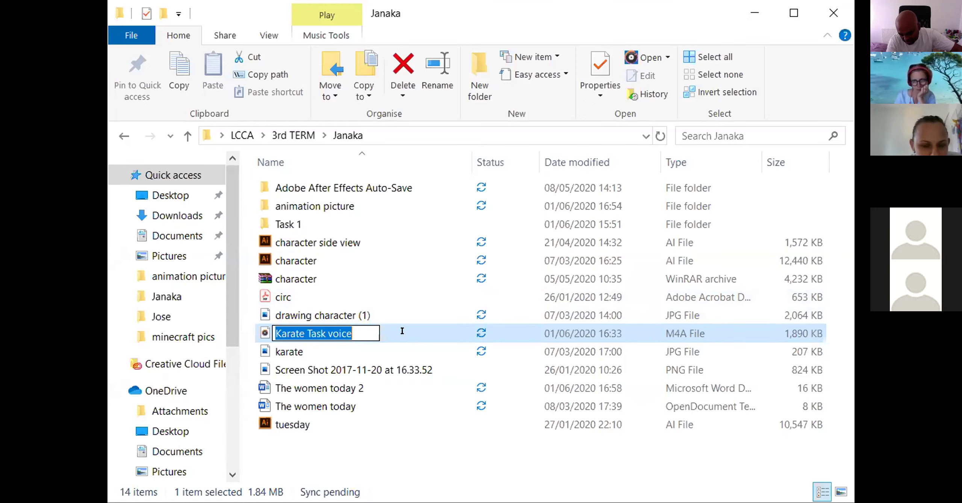
click(360, 329)
text(.M)
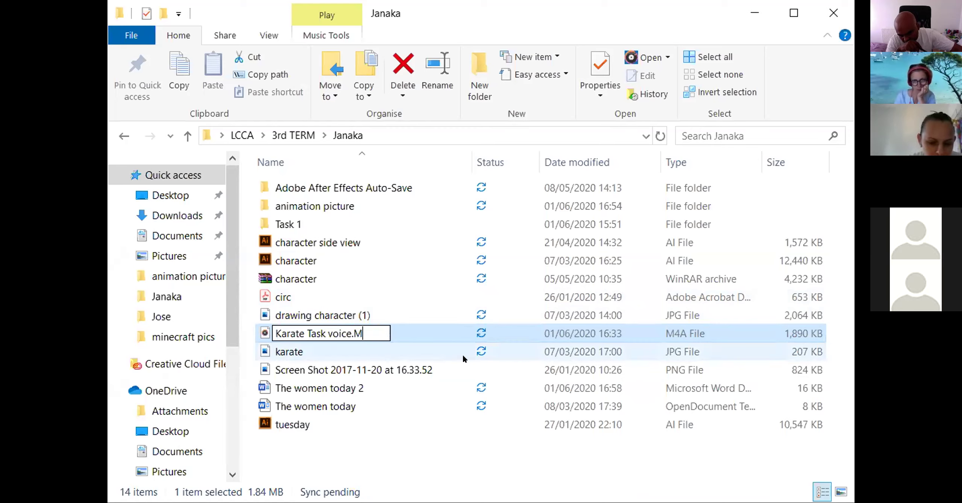
text(P)
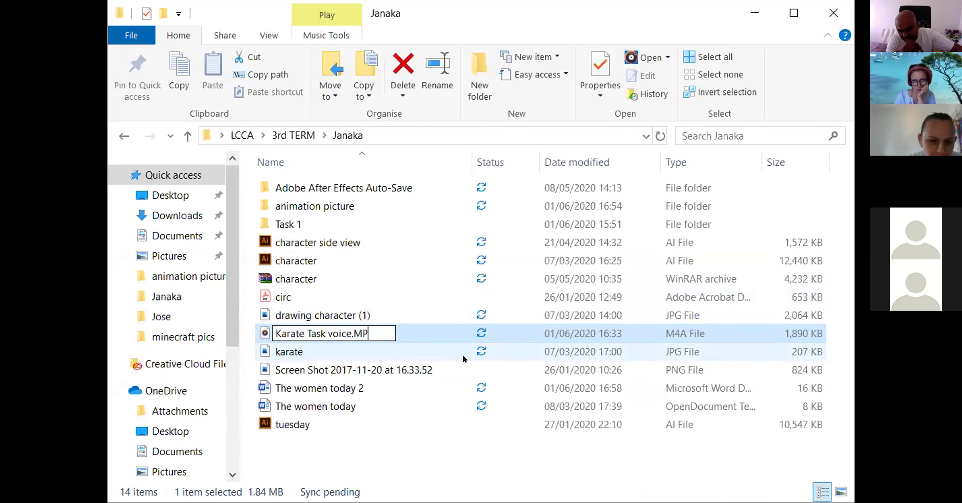
text(3)
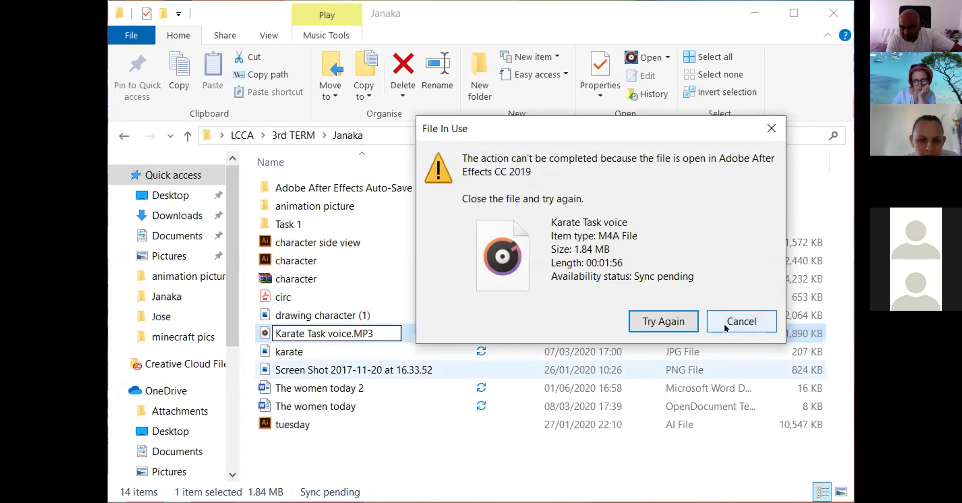
click(771, 128)
key(Return)
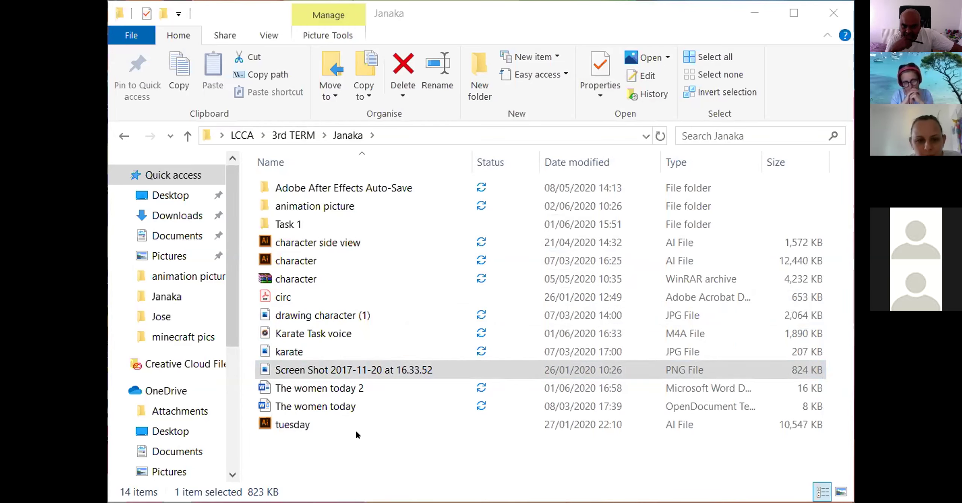
Select the Karate Task voice M4A recording and rename it as Karate Task voice.MP3.
click(315, 338)
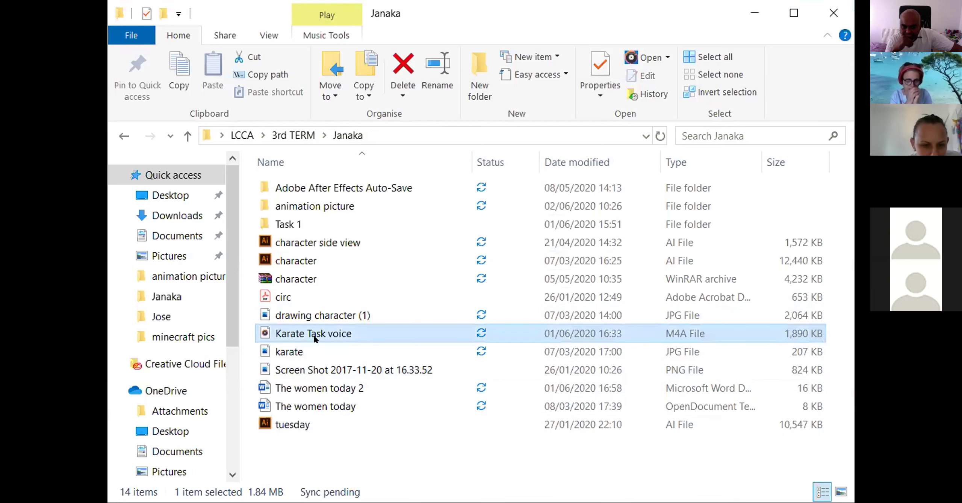
double_click(347, 335)
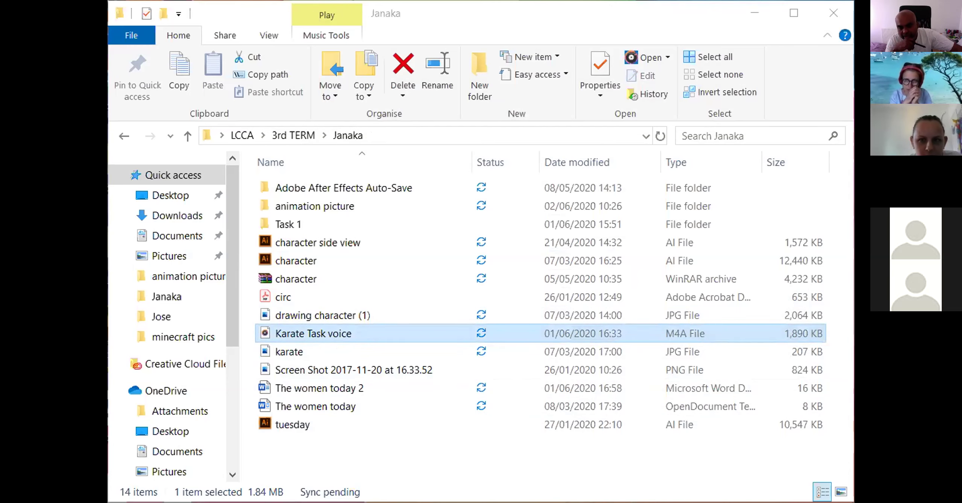
right_click(350, 330)
click(387, 298)
click(365, 331)
text(.)
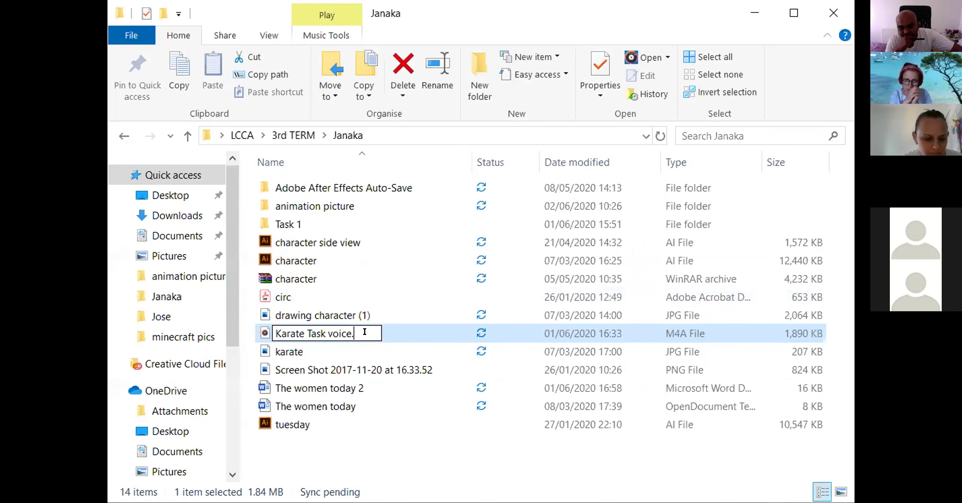
text(MP3)
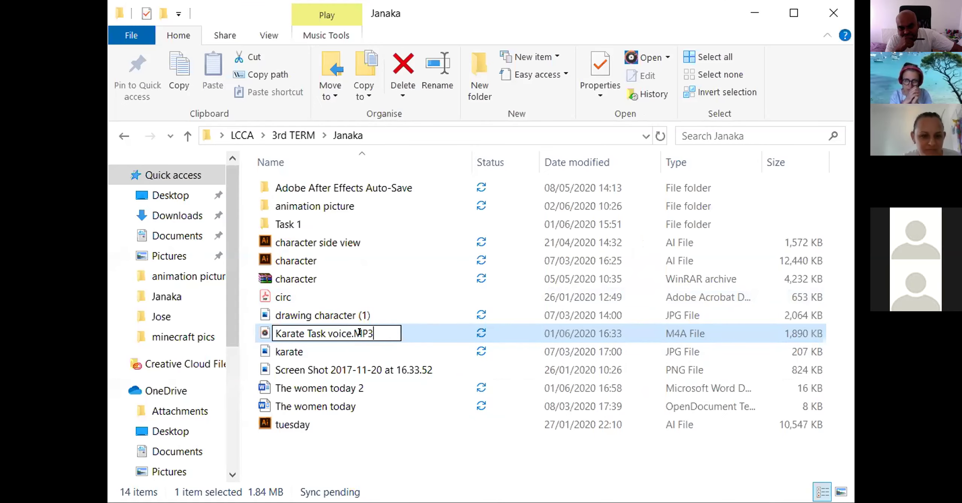
click(378, 371)
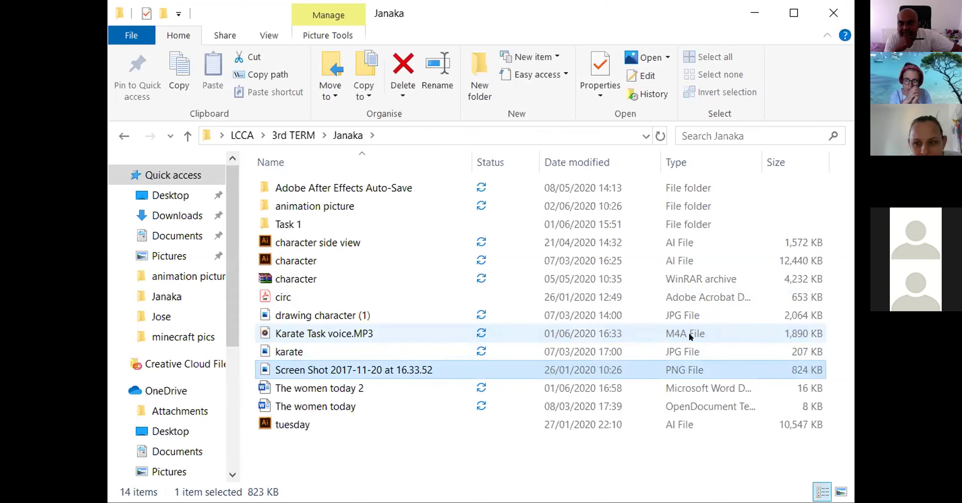
Open the properties of the folder that contains the voice recording and view its general information.
right_click(392, 326)
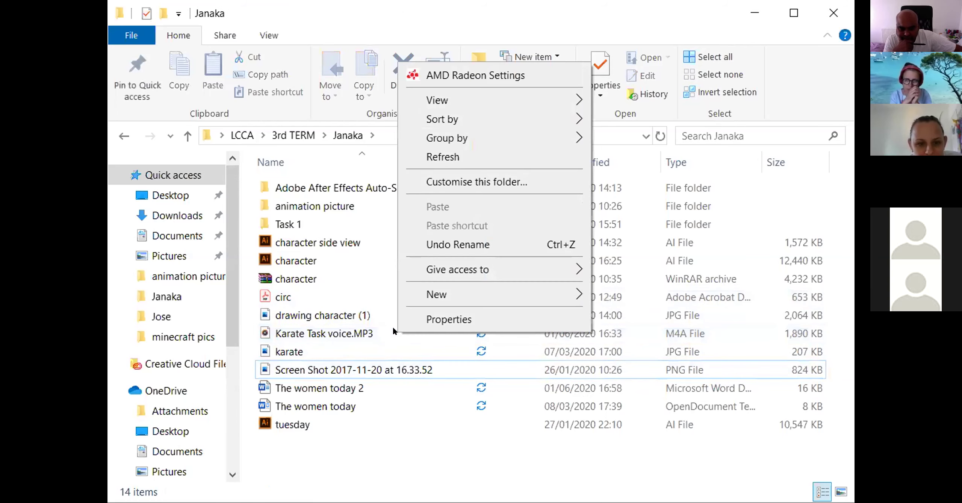
click(441, 319)
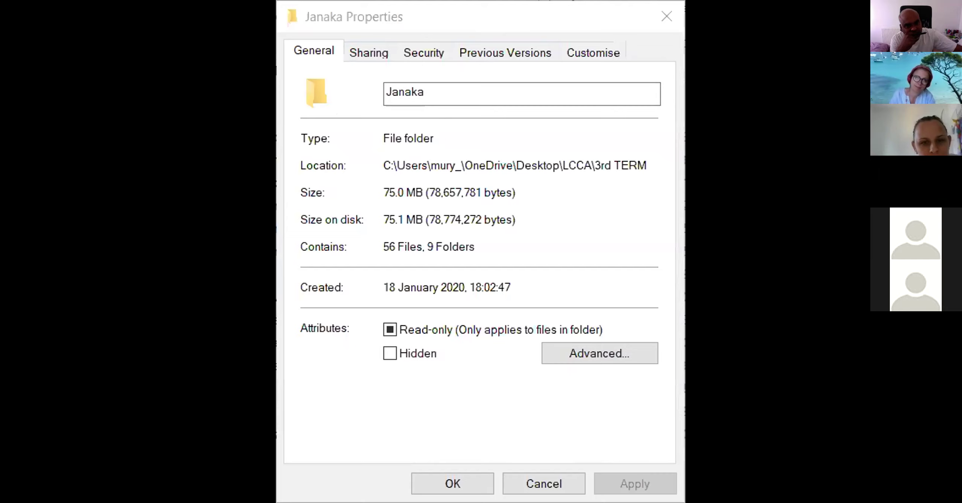
click(495, 17)
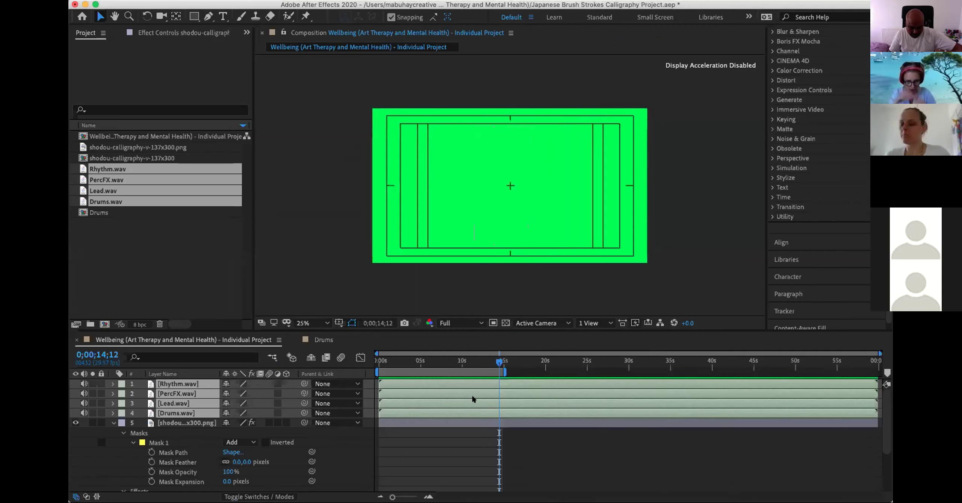
In the After Effects Wellbeing composition, clear the selection, select all five layers and reveal their keyframed properties.
click(458, 280)
key(u)
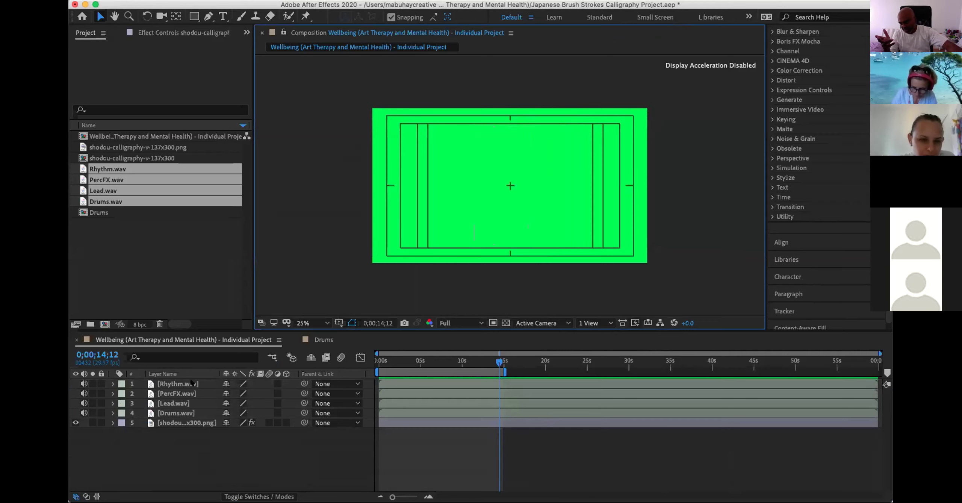
click(174, 386)
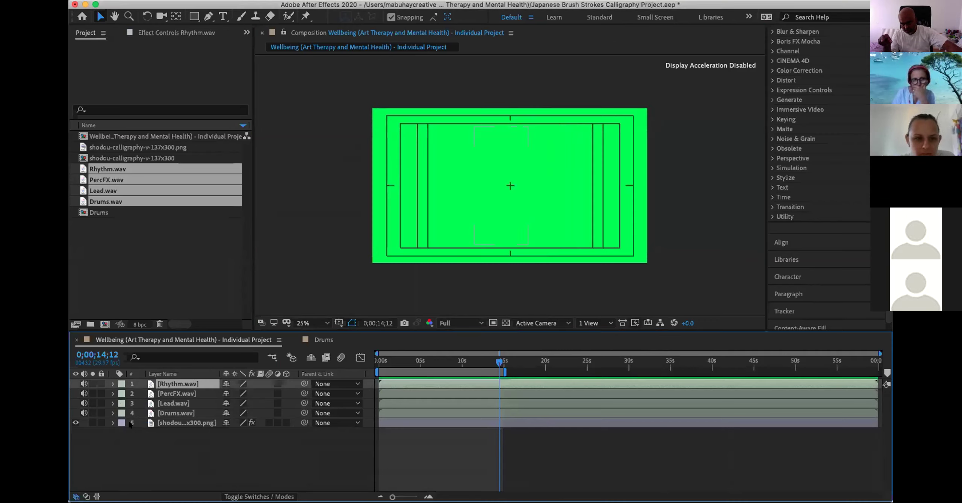
shift+click(152, 424)
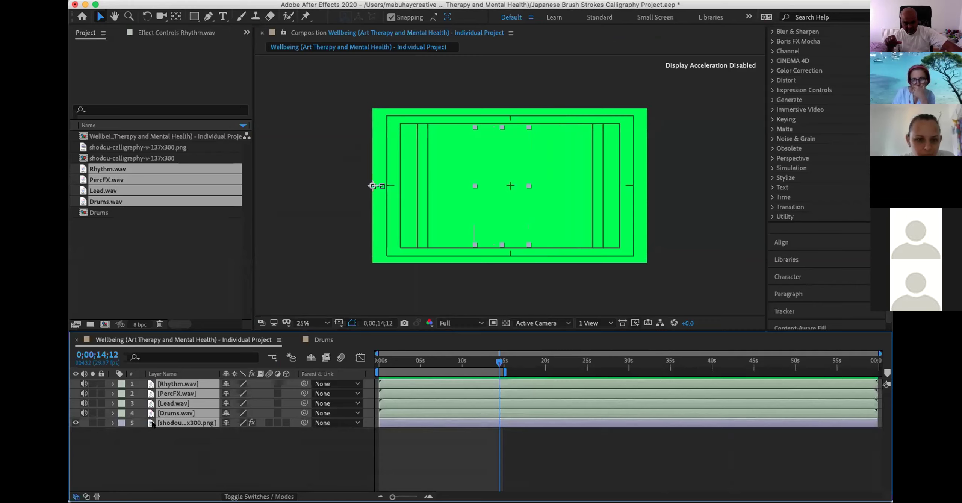
key(u)
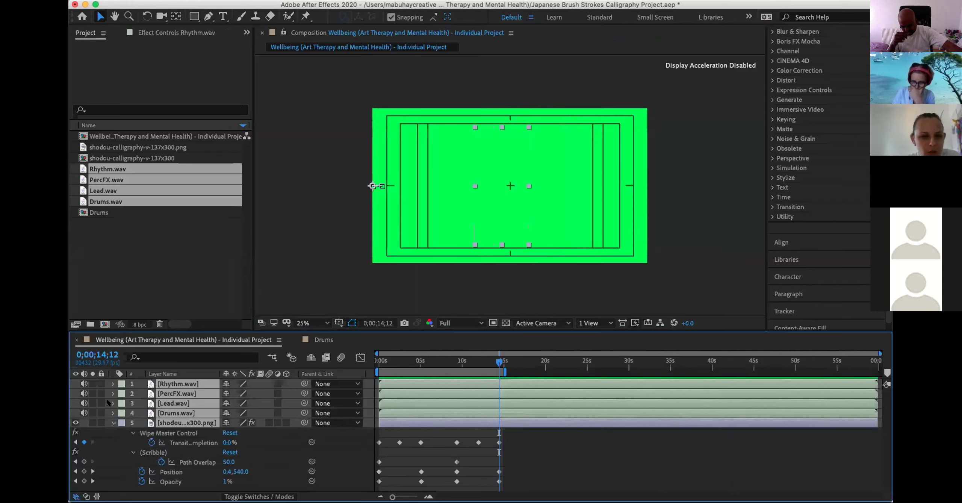
Reveal the audio level and waveform of the Rhythm.wav layer in the timeline.
click(112, 384)
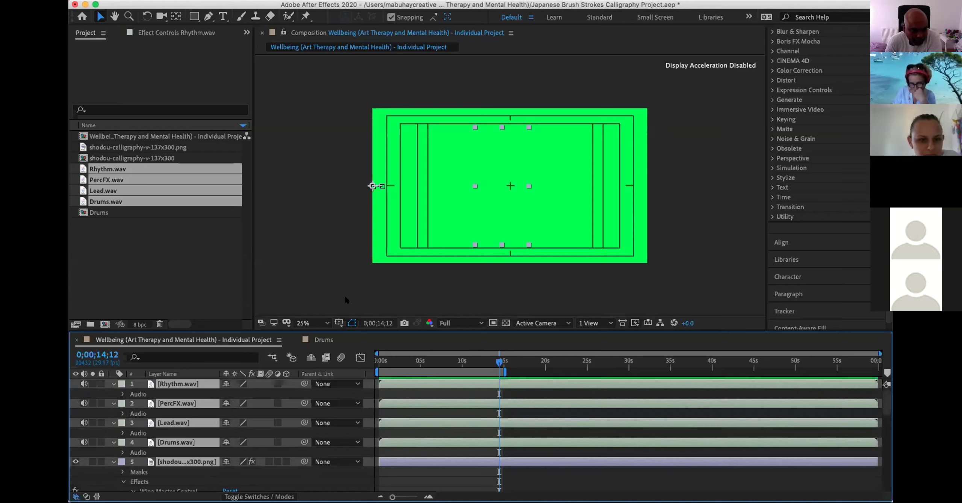
click(123, 393)
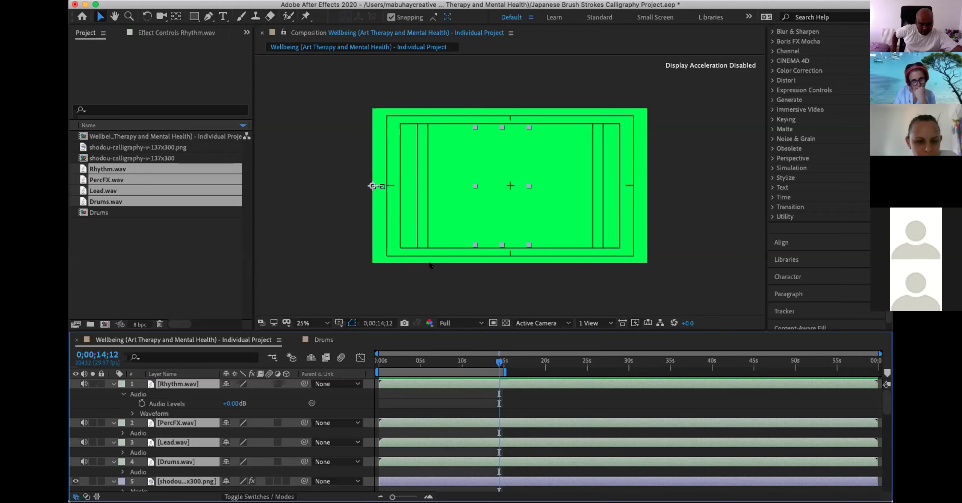
click(132, 413)
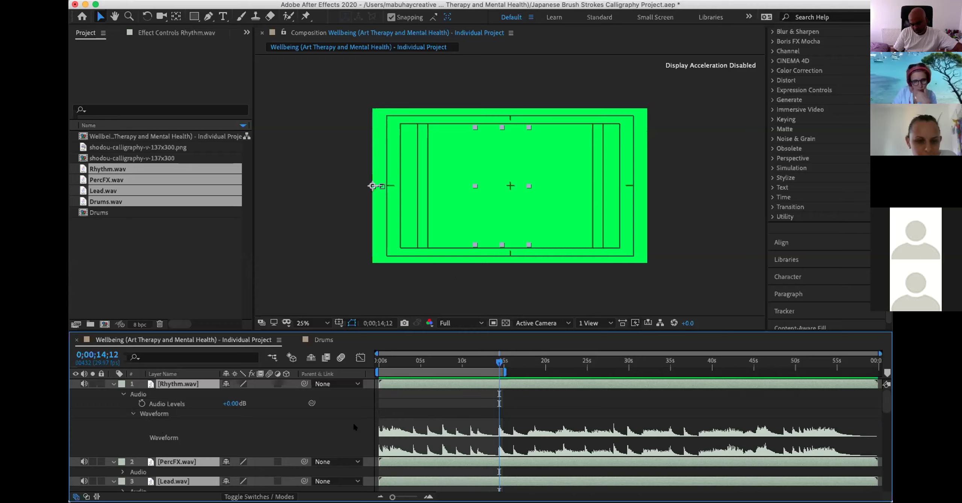
Try Audio Levels of -25 dB and 0 dB on the selected audio layers, and set them to -5 dB.
click(231, 403)
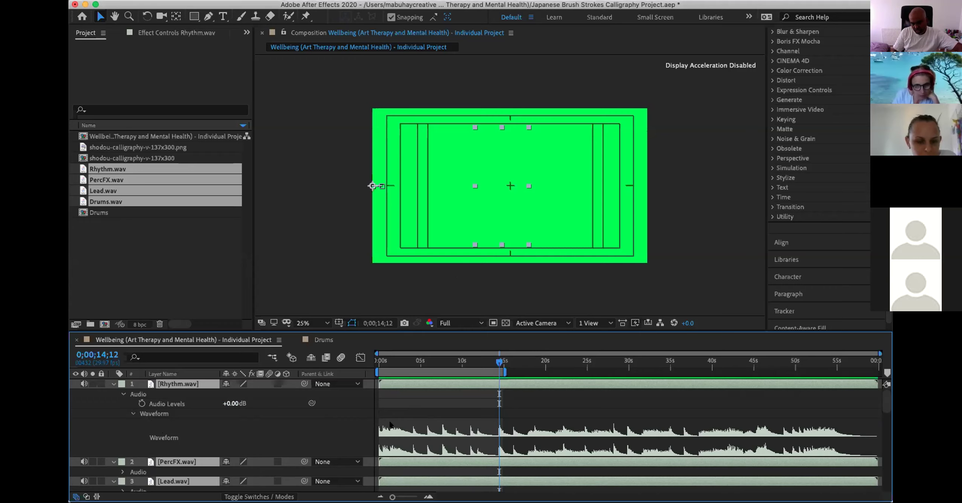
click(235, 404)
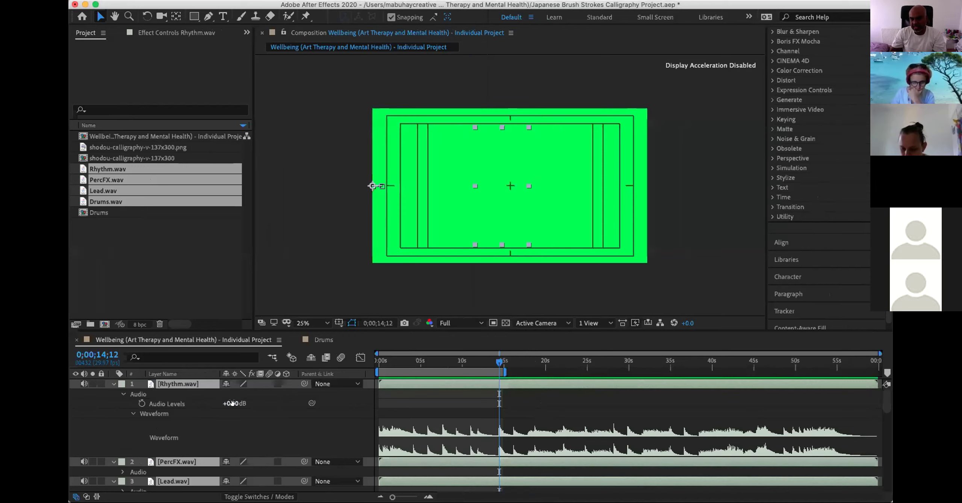
drag(232, 402, 221, 404)
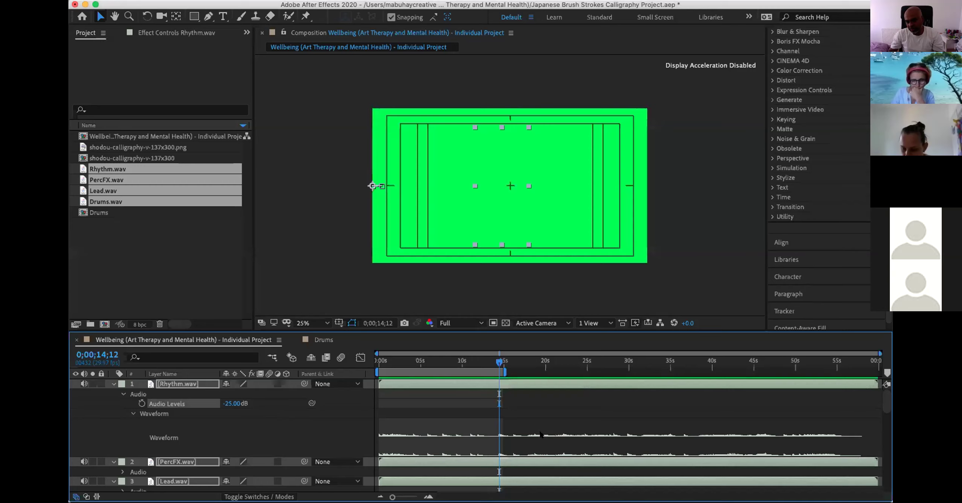
drag(241, 401, 246, 399)
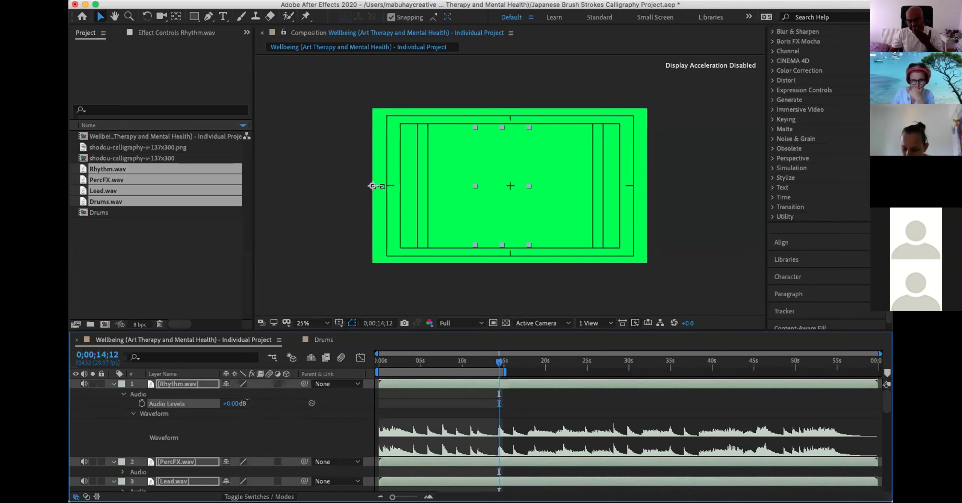
drag(247, 400, 246, 399)
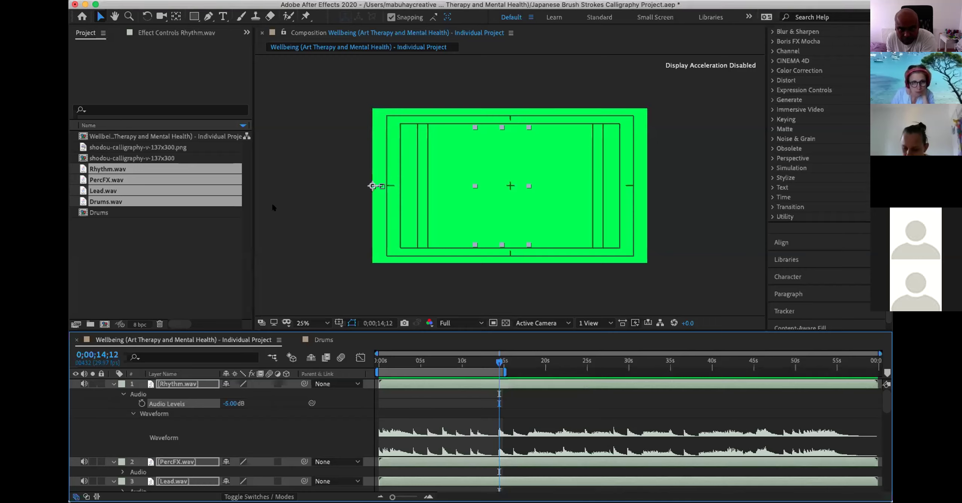
click(95, 5)
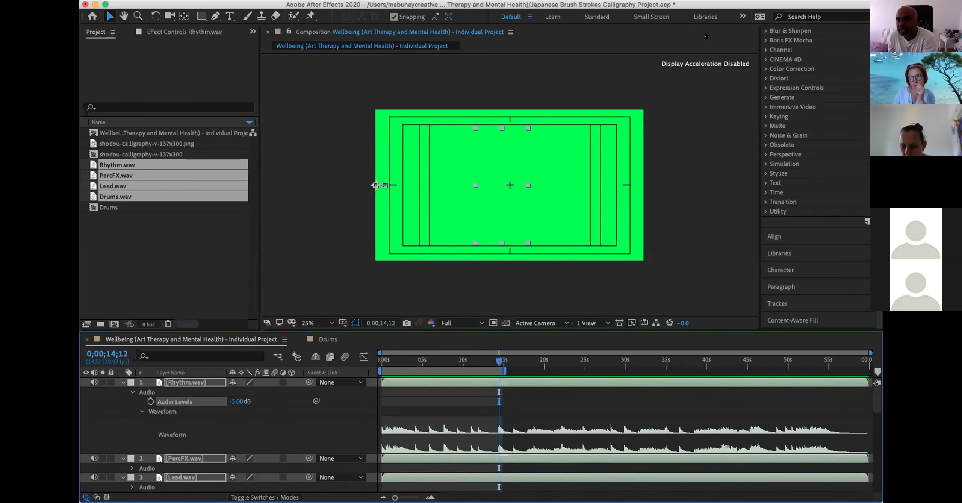
click(743, 16)
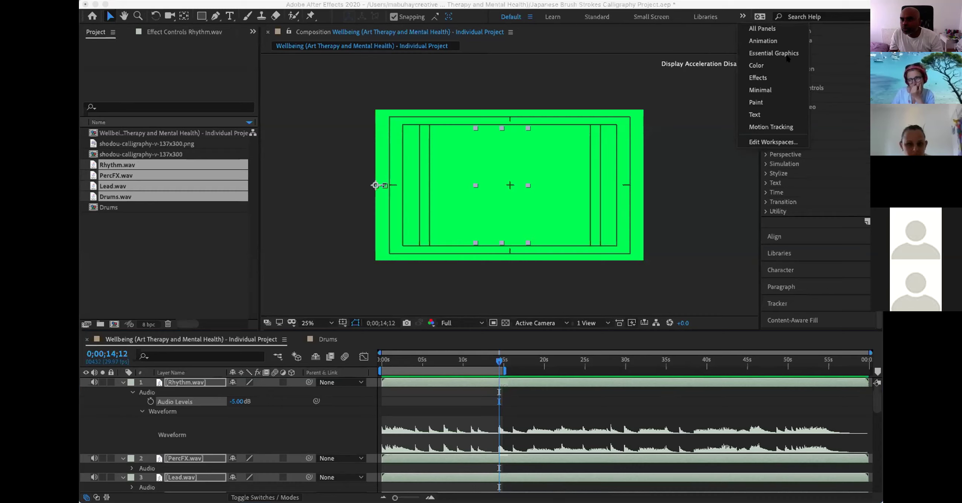
key(Escape)
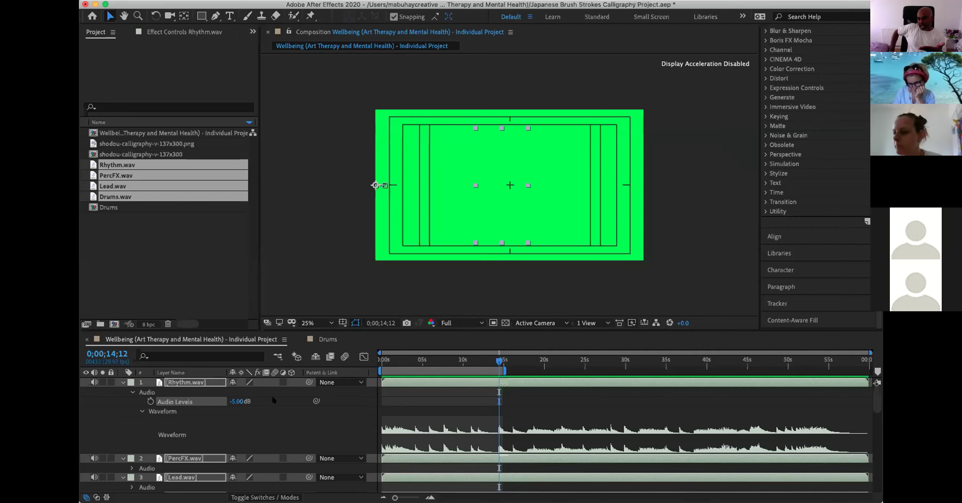
Reveal the audio levels and waveforms of the PercFX.wav and Lead.wav layers.
scroll(273, 400, down, 3)
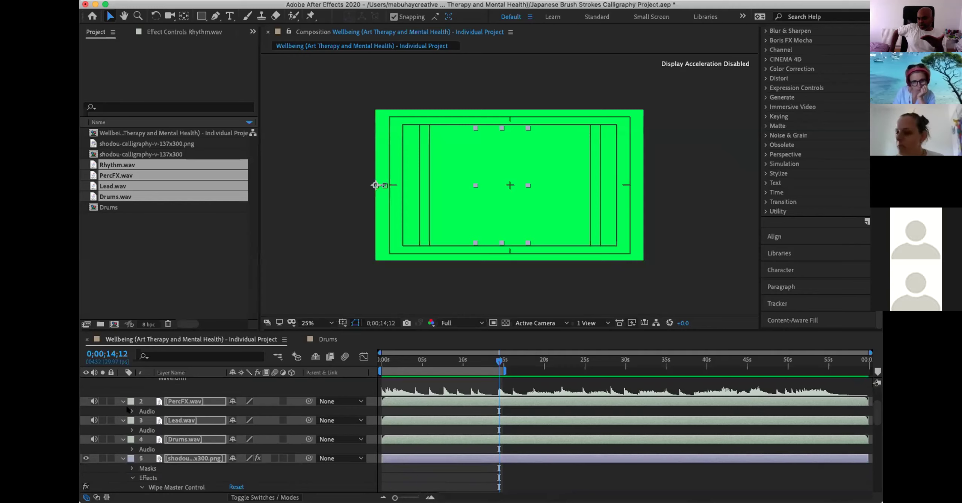
click(131, 410)
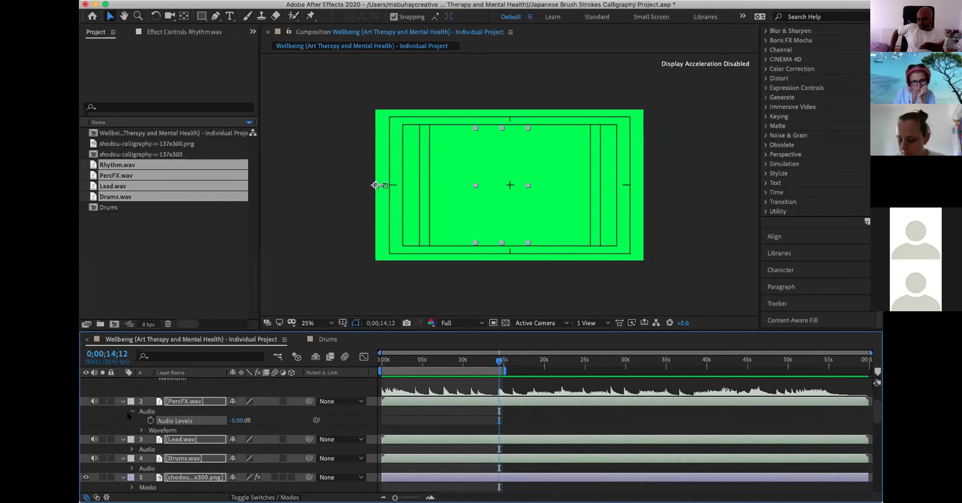
click(142, 430)
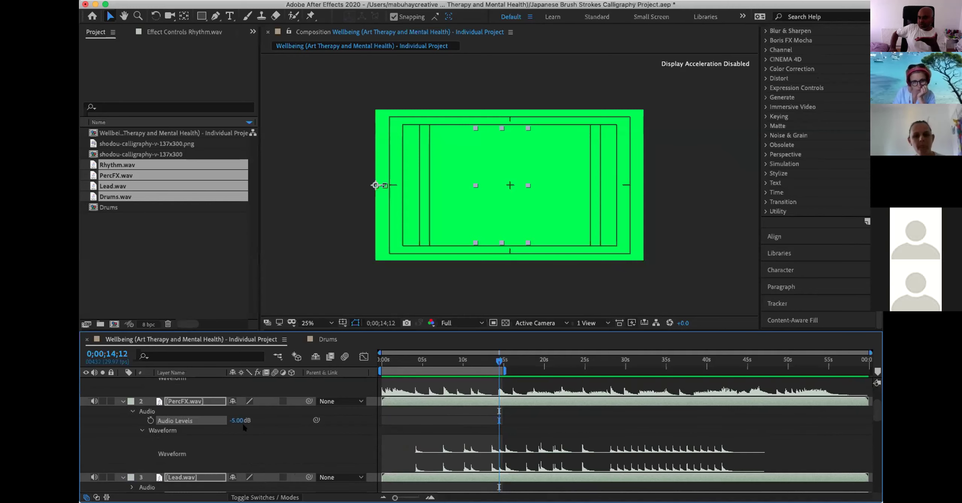
scroll(152, 432, down, 2)
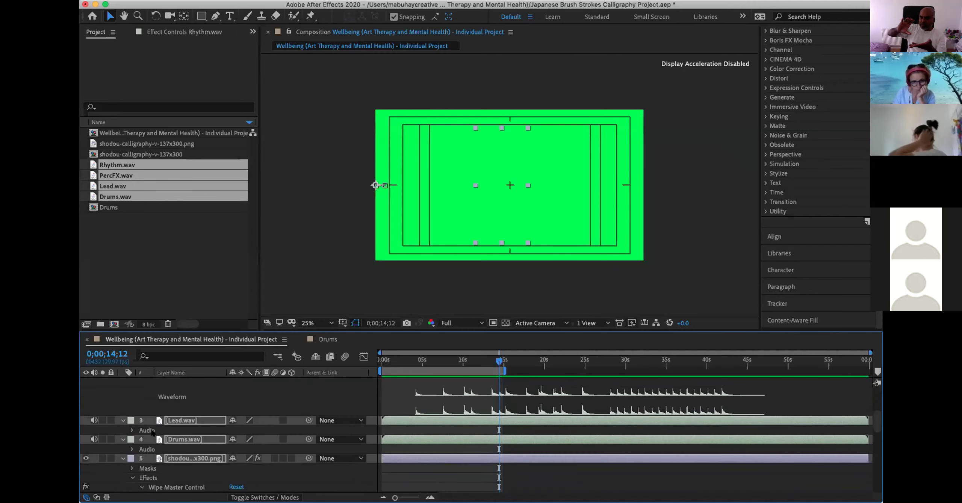
click(132, 430)
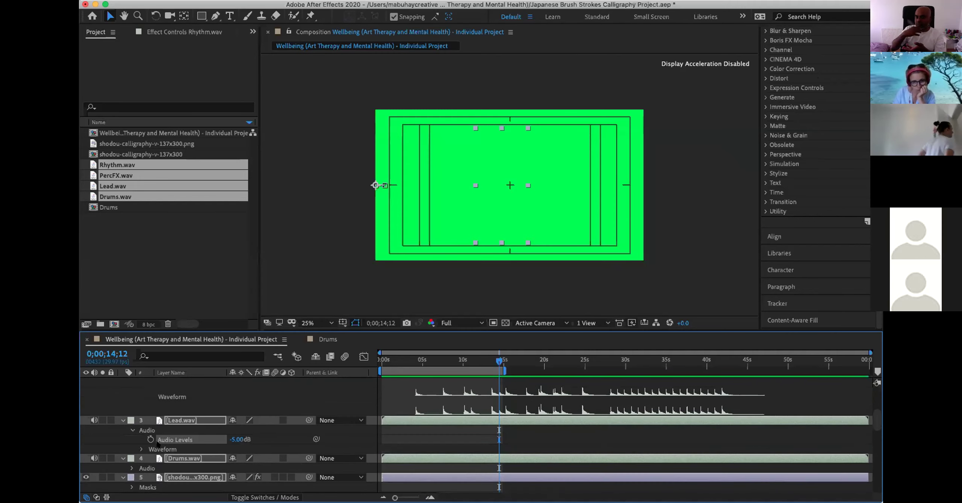
click(141, 450)
Reveal the audio level and waveform of the Drums.wav layer and return to the Rhythm.wav layer.
scroll(206, 455, down, 2)
scroll(205, 454, down, 2)
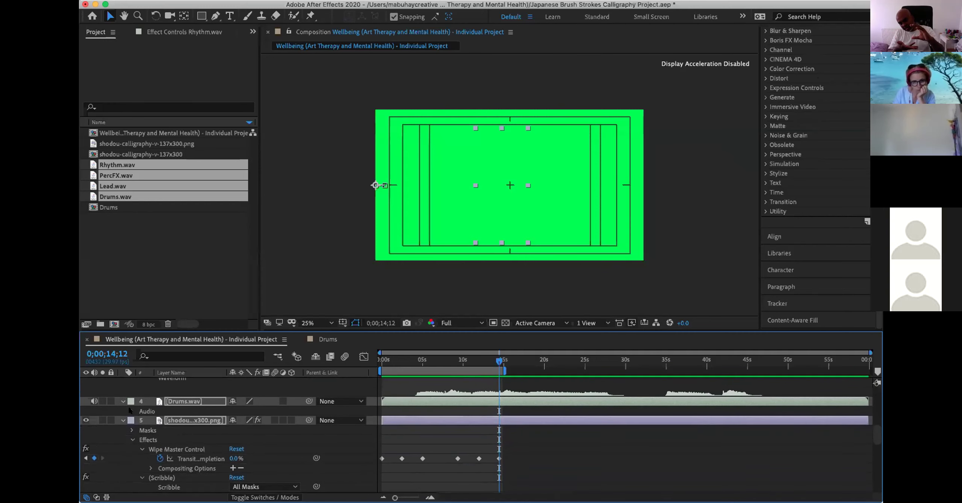
click(131, 411)
click(141, 430)
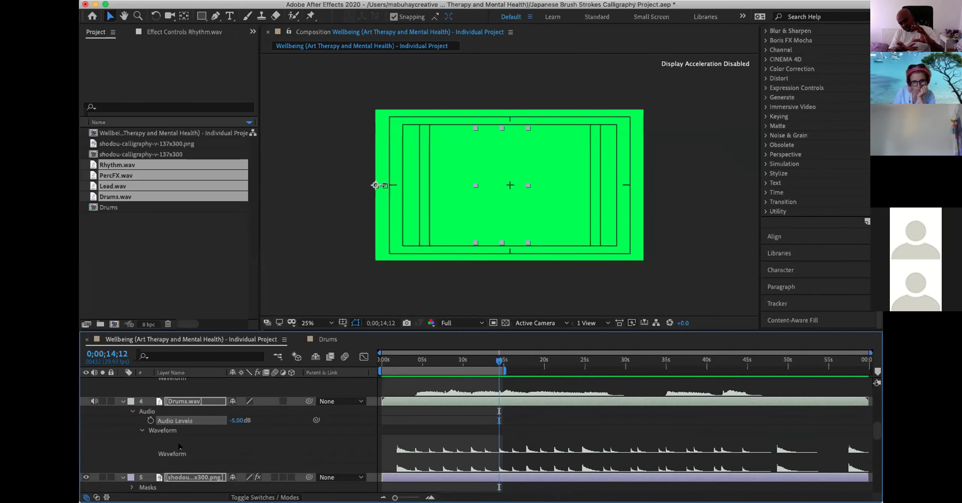
scroll(188, 455, down, 2)
scroll(187, 455, up, 4)
scroll(189, 461, up, 8)
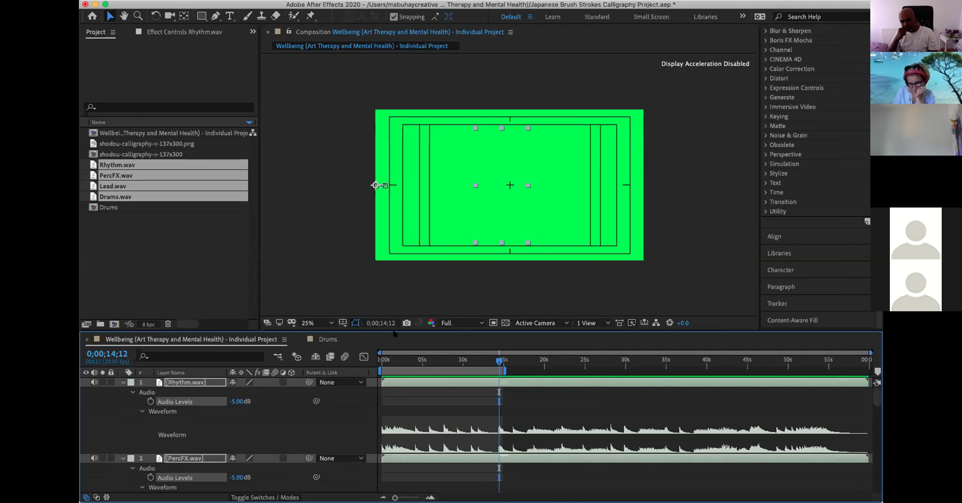
Preview the composition from its start, and reset the selected layers' Audio Levels to 0 dB during playback.
drag(497, 360, 331, 363)
key(space)
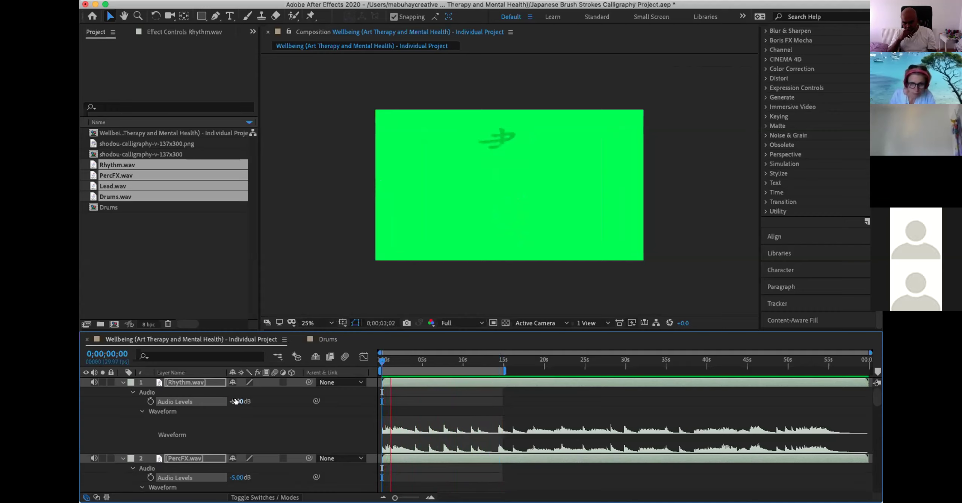
drag(237, 401, 237, 401)
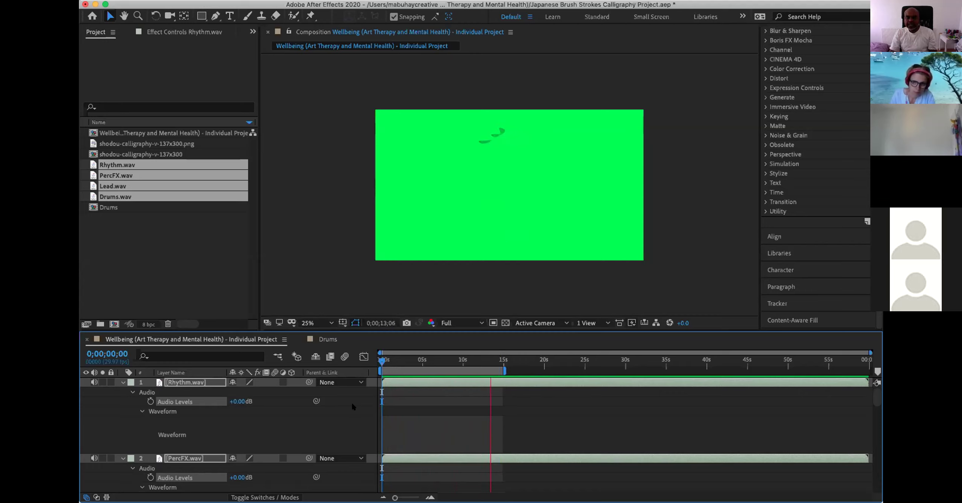
key(space)
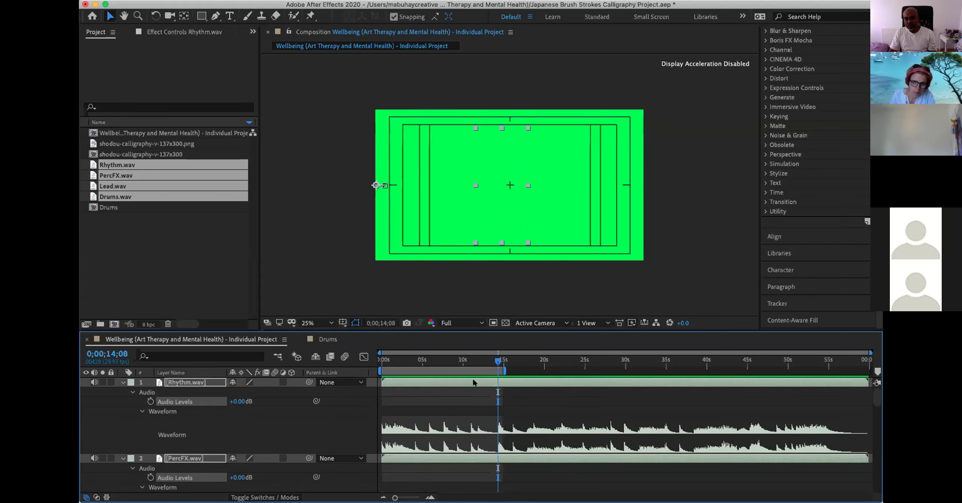
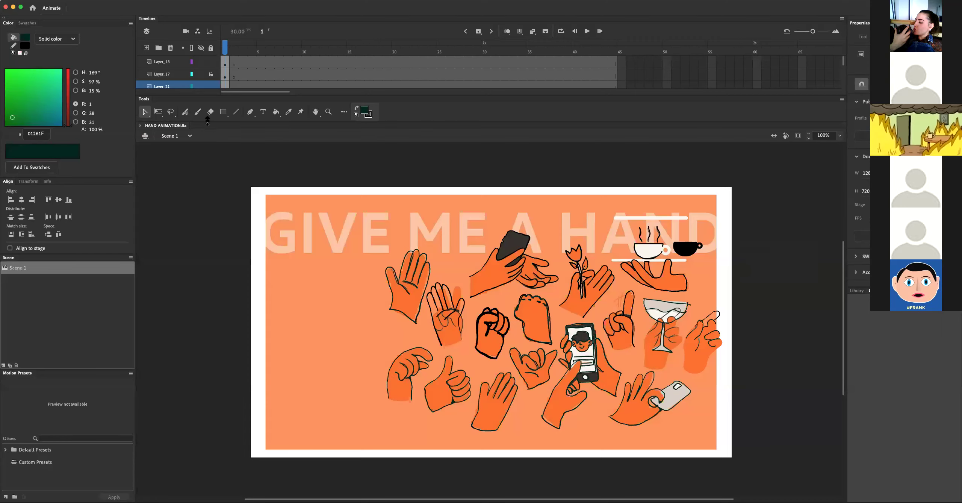
In Animate, scrub the hand animation to frame 11 and back to frame 1, and save HAND ANIMATION.fla.
drag(211, 157, 226, 75)
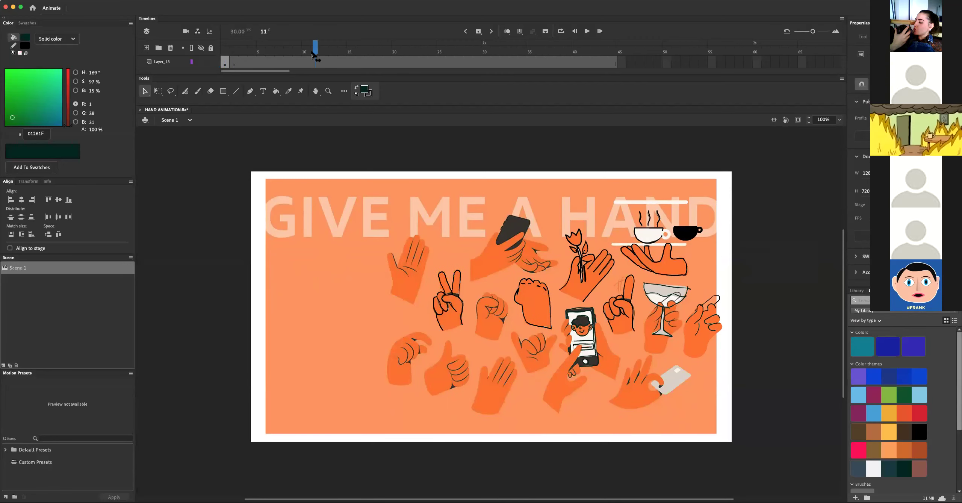
mouse_move(224, 49)
mouse_down()
mouse_move(265, 52)
mouse_move(225, 53)
mouse_up()
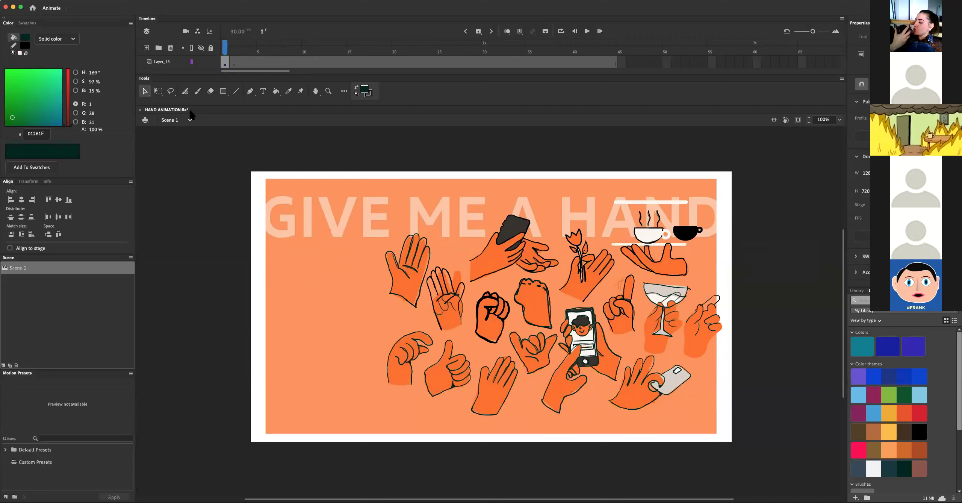
click(50, 1)
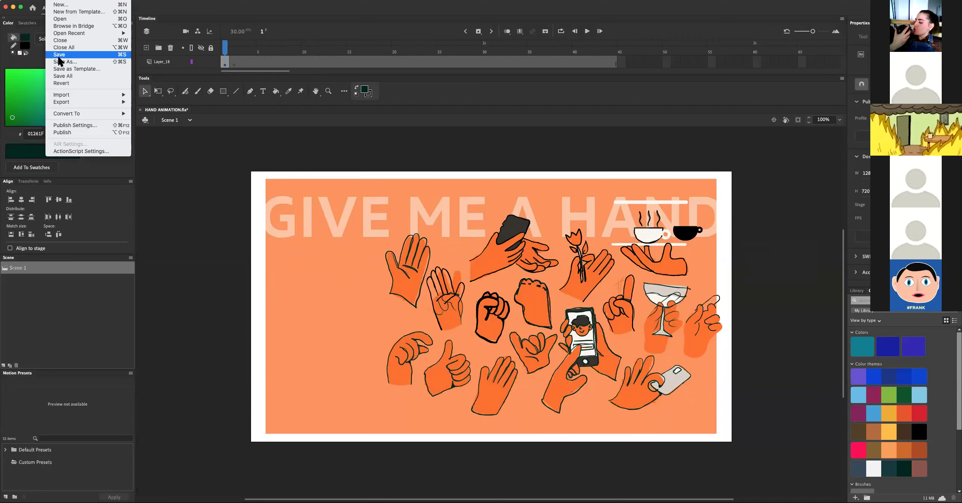
click(61, 60)
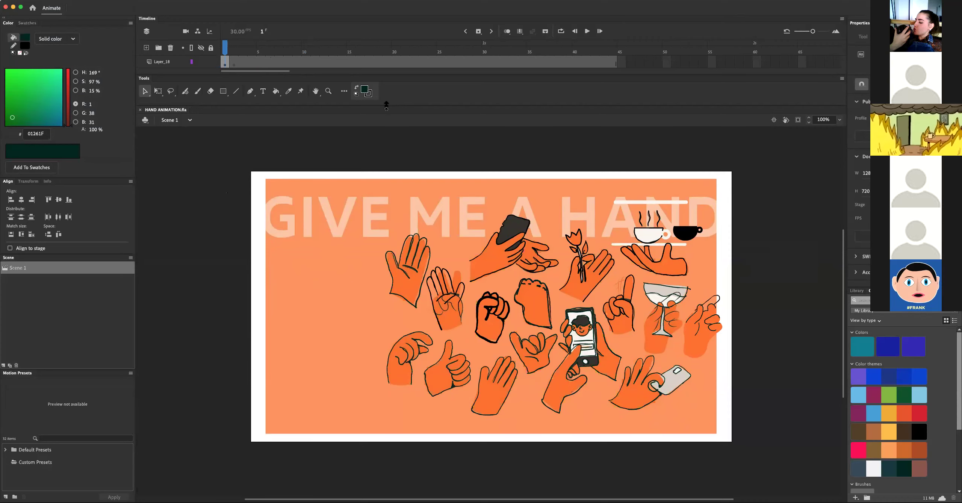
Enlarge the timeline area to view more layers, and reduce it again to a single layer row.
drag(388, 106, 367, 203)
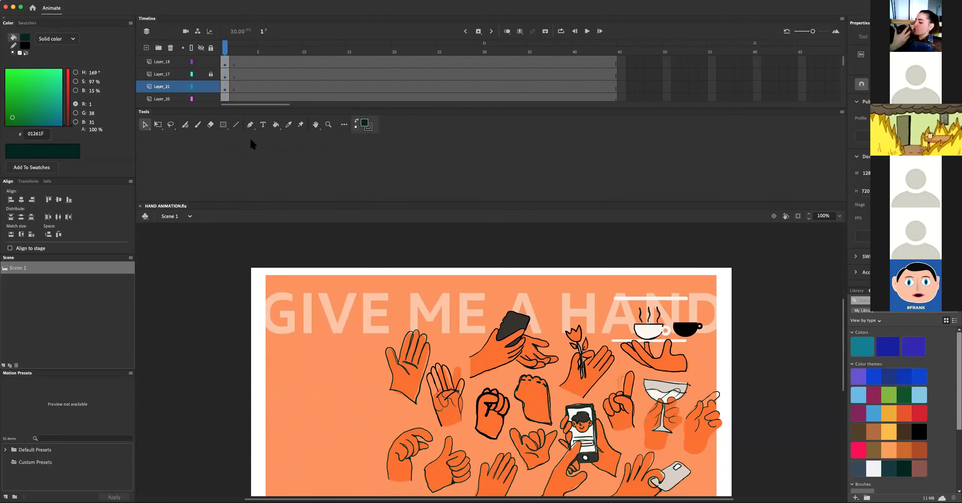
drag(201, 202, 215, 125)
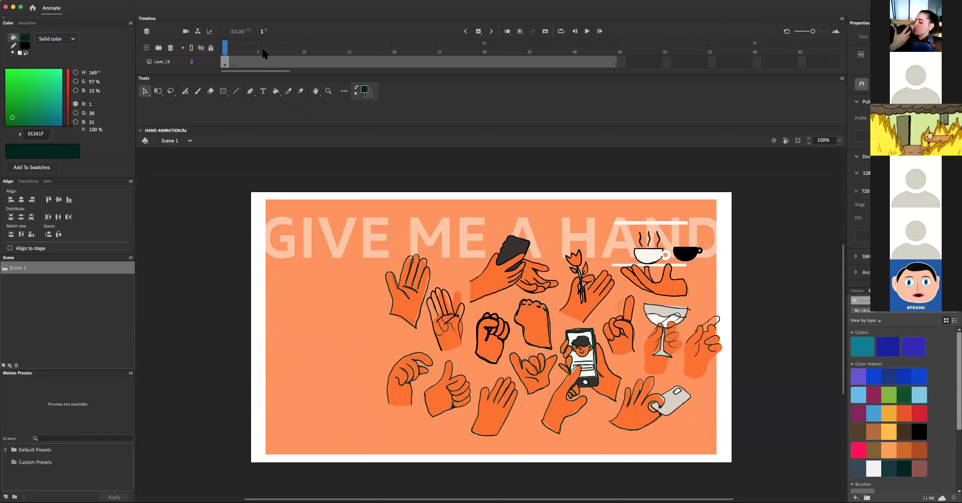
click(255, 0)
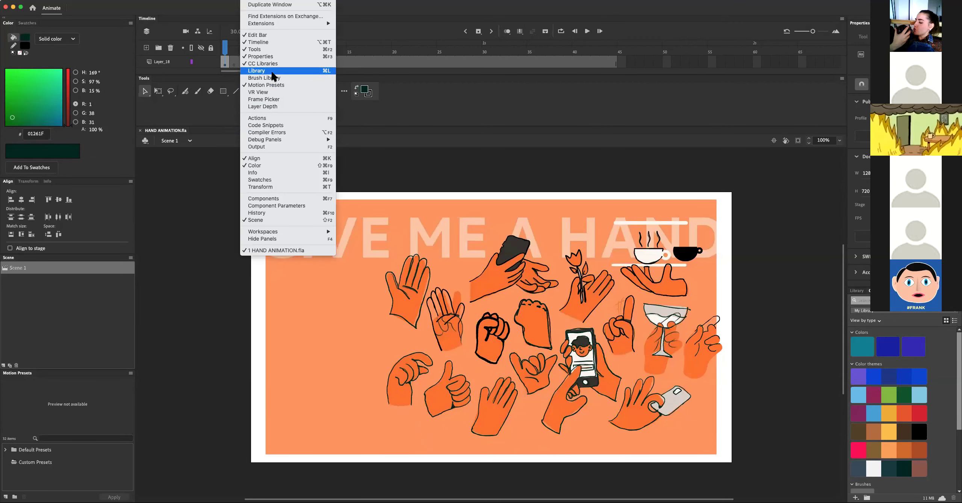
key(Escape)
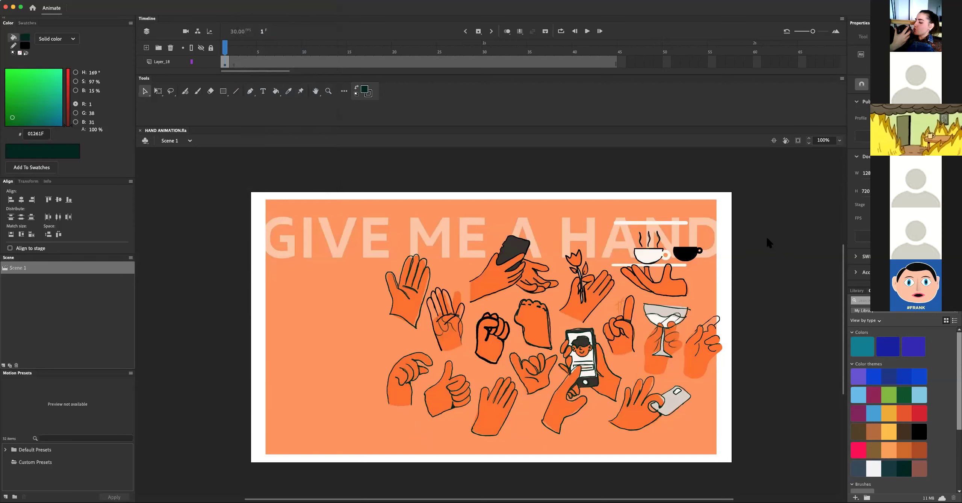
Look through the library's color themes, brushes and graphics, and briefly expand the document's SWF History.
drag(956, 348, 955, 378)
click(857, 257)
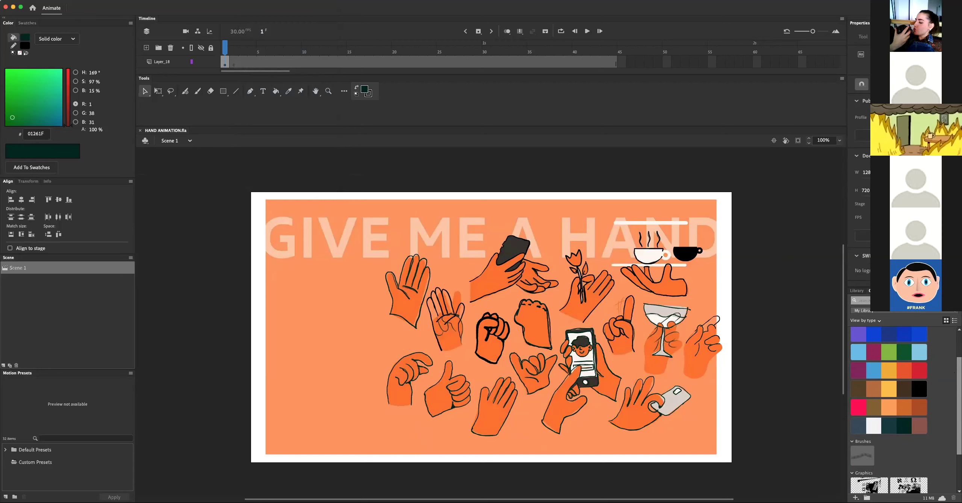
click(857, 257)
mouse_move(225, 49)
mouse_down()
mouse_move(264, 49)
mouse_move(232, 48)
mouse_move(256, 48)
mouse_move(246, 62)
mouse_move(225, 50)
mouse_move(265, 47)
mouse_move(226, 48)
mouse_move(280, 48)
mouse_move(225, 49)
mouse_up()
key(comma)
scroll(955, 368, down, 3)
scroll(955, 368, up, 4)
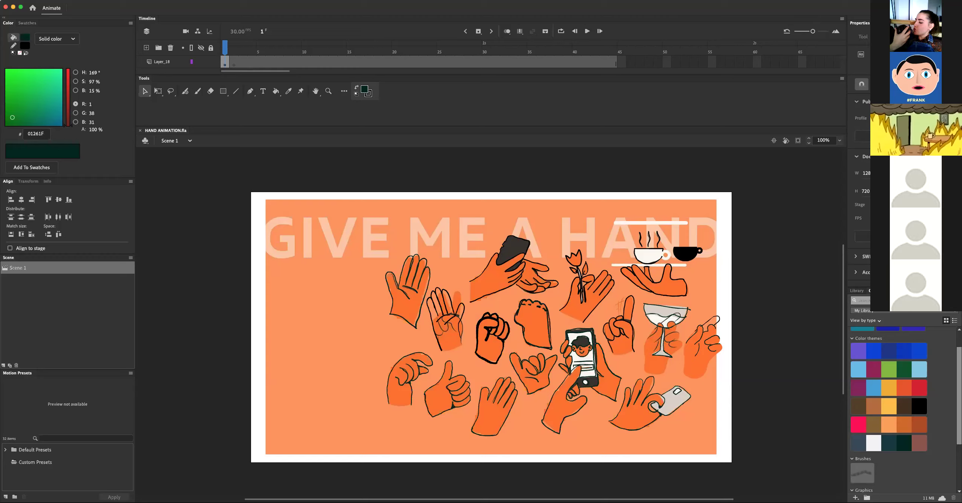
Scrub and play the hand animation through to frame 44, and return the playhead to frame 1.
drag(227, 50, 504, 56)
click(587, 31)
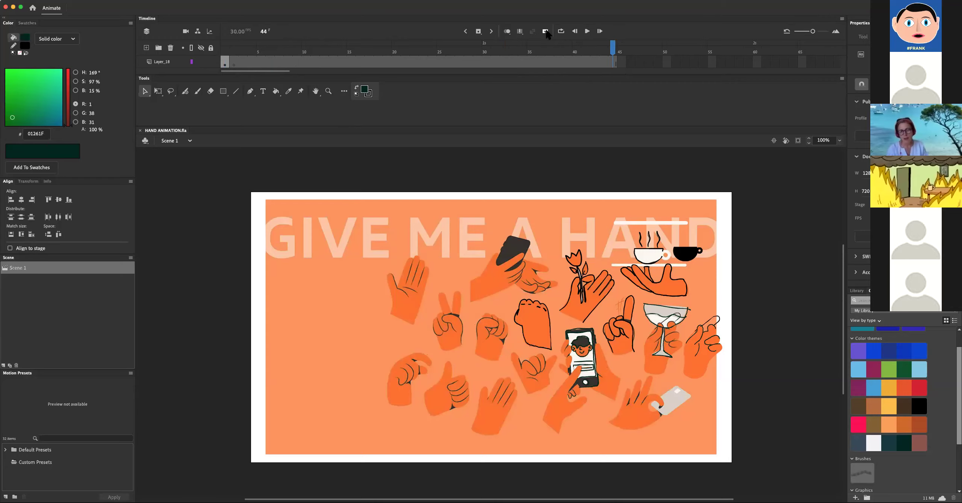
click(575, 32)
key(comma)
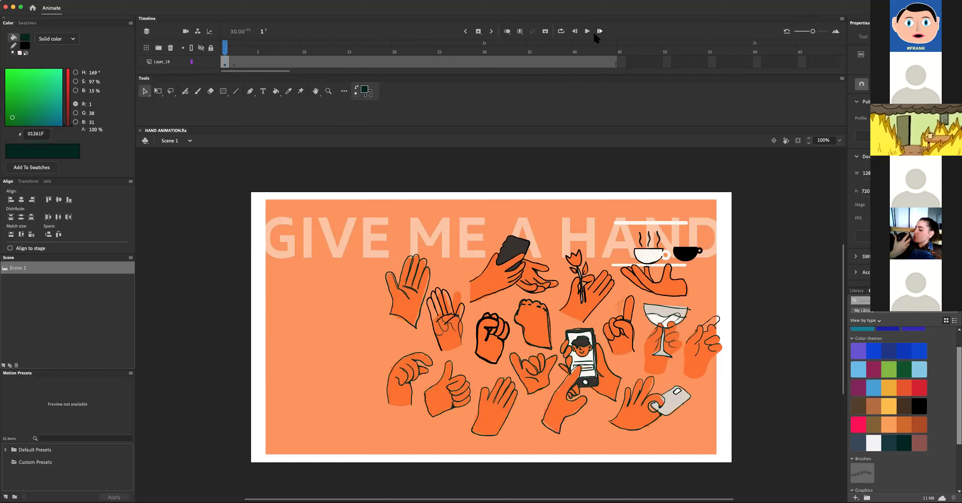
Play the hand animation to frame 34, magnify the peace-sign hand to 400%, and return the playhead to frame 1.
click(587, 31)
click(587, 31)
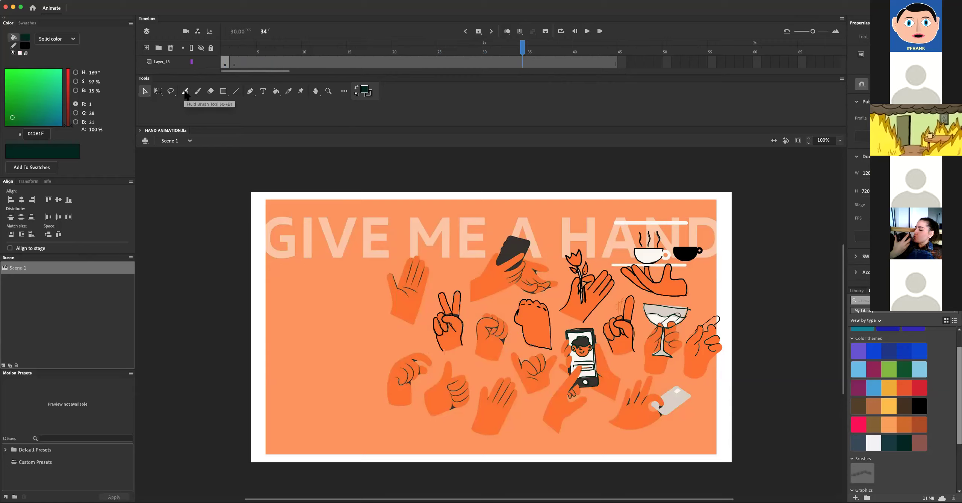
click(329, 91)
click(422, 354)
click(510, 251)
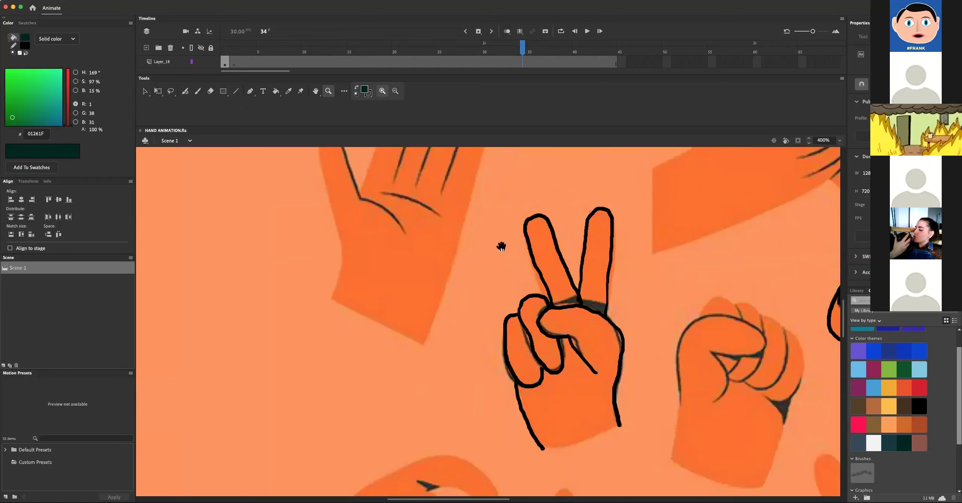
scroll(501, 241, up, 5)
drag(486, 360, 490, 176)
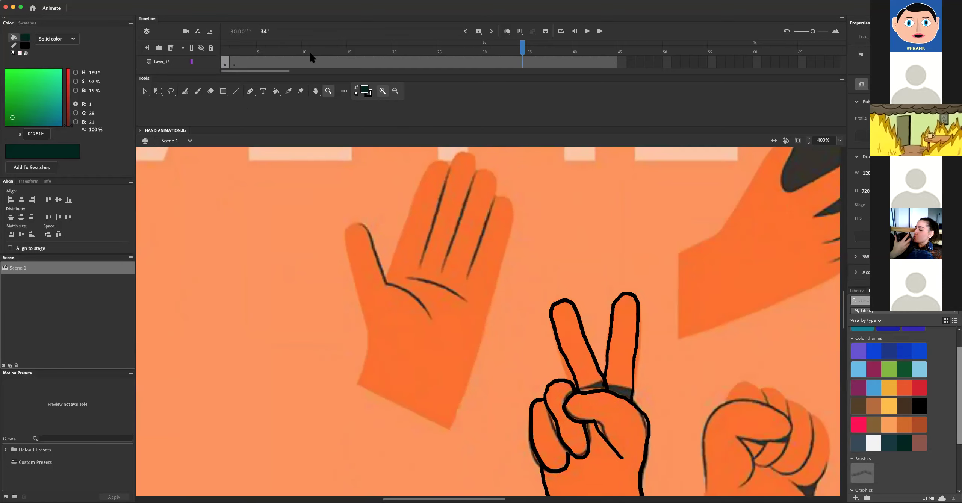
drag(287, 51, 225, 50)
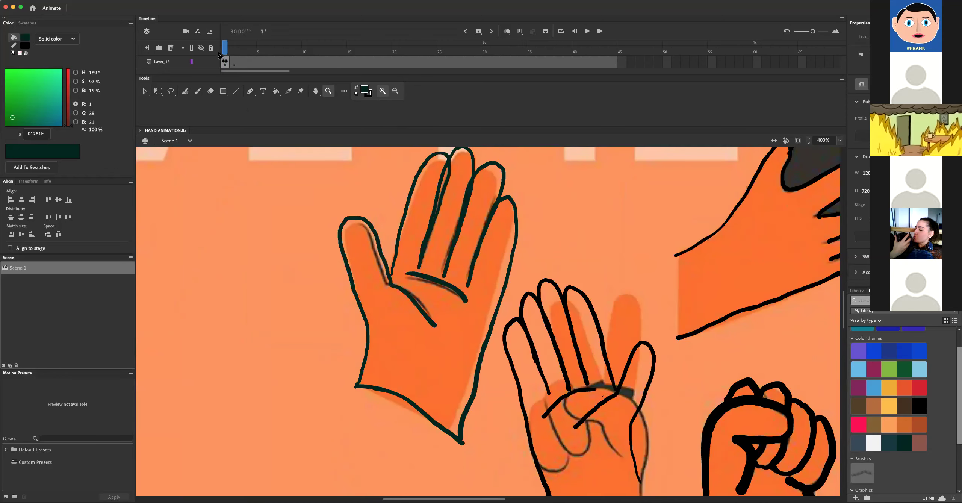
Add a new layer for drawing beside the open hand and choose the Fluid Brush tool.
drag(308, 245, 518, 268)
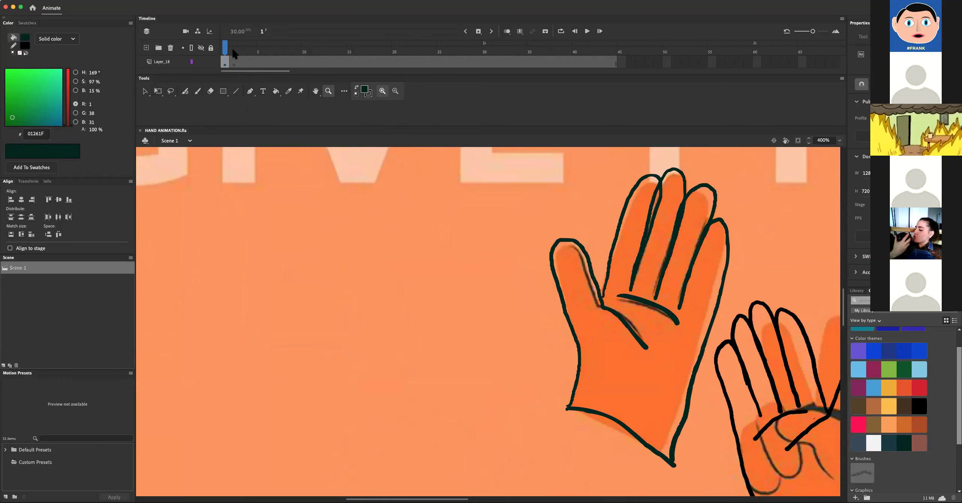
click(146, 48)
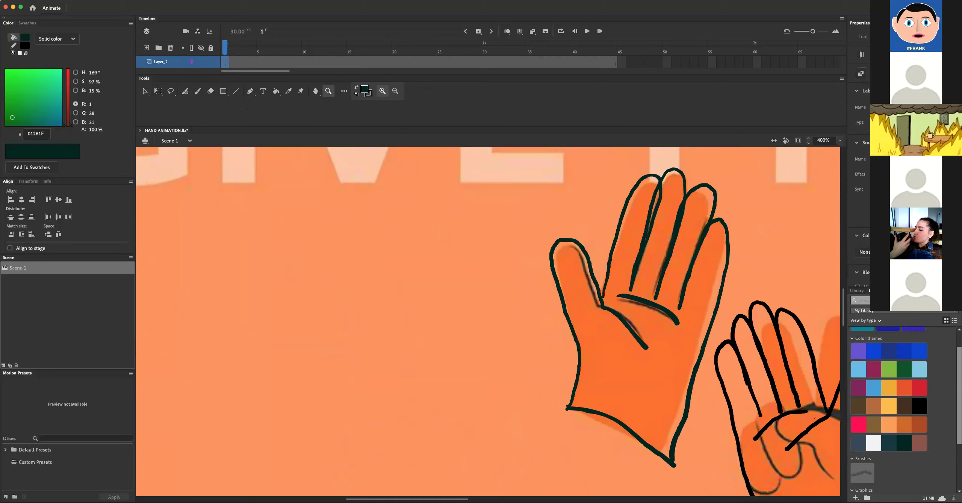
click(185, 91)
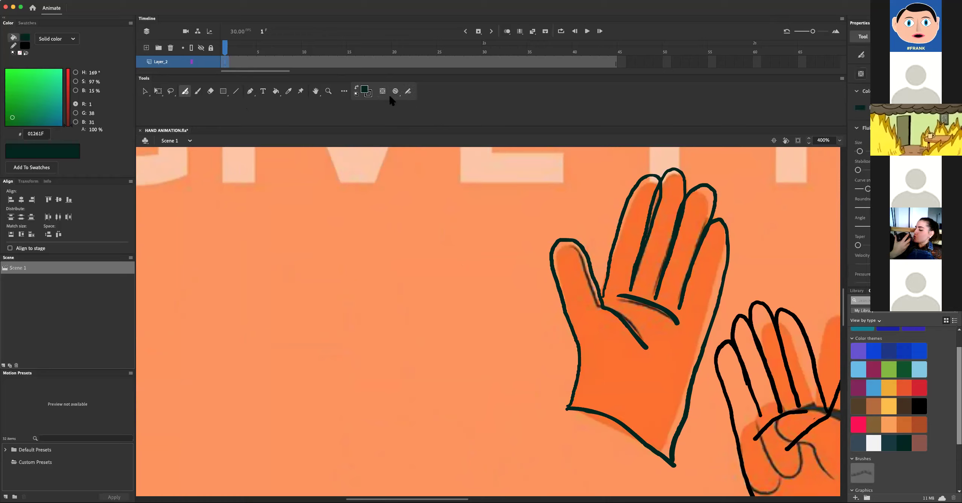
Draw pressure-sensitive test strokes with the Fluid Brush in the empty orange area beside the open hand, including straight, curved and looping lines.
drag(243, 314, 347, 226)
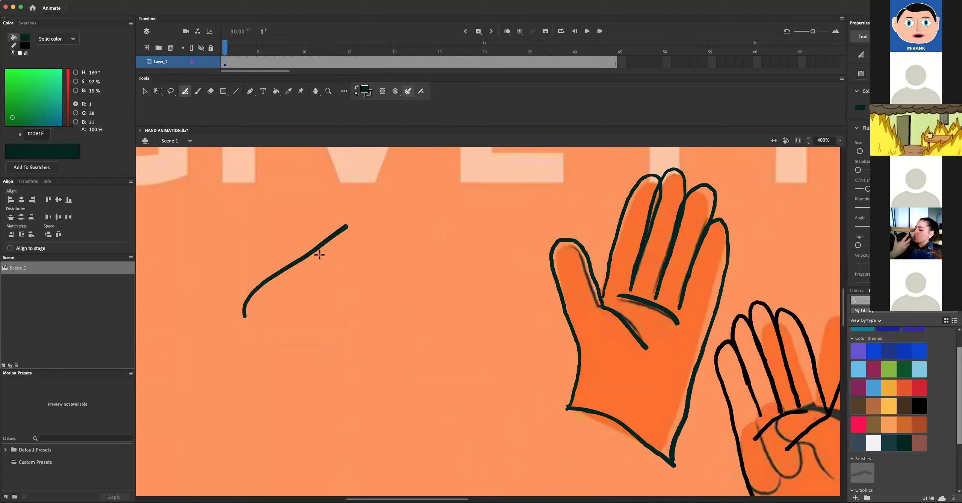
drag(296, 359, 399, 227)
drag(315, 368, 421, 256)
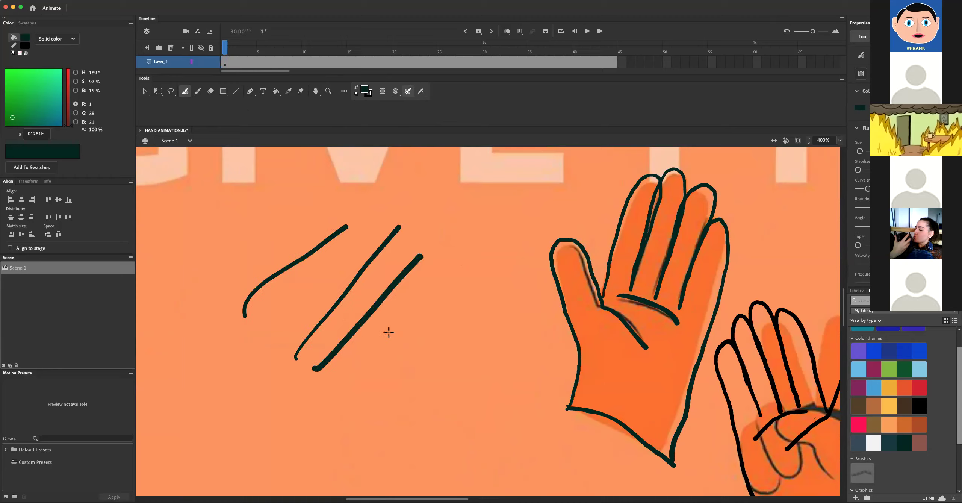
drag(358, 361, 424, 295)
mouse_move(436, 212)
mouse_down()
mouse_move(458, 273)
mouse_move(411, 355)
mouse_move(344, 431)
mouse_up()
mouse_move(285, 422)
mouse_down()
mouse_move(269, 390)
mouse_move(331, 274)
mouse_move(331, 250)
mouse_up()
mouse_move(236, 254)
mouse_down()
mouse_move(232, 242)
mouse_move(314, 209)
mouse_up()
mouse_move(335, 180)
mouse_down()
mouse_move(389, 190)
mouse_move(433, 235)
mouse_up()
Undo the straight, curved and looping Fluid Brush test strokes.
key(super+z)
key(super+z)
key(super+z)
key(super+z)
key(super+z)
key(super+z)
key(super+z)
key(super+z)
key(super+z)
key(super+z)
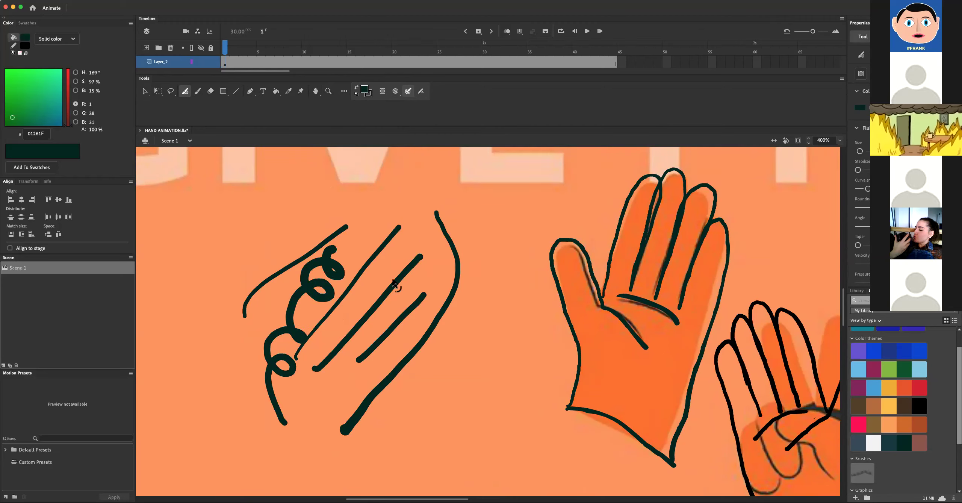
Draw finger shapes and diagonal lines with Use Pressure on and off to compare the Fluid Brush's line widths.
mouse_move(245, 414)
mouse_down()
mouse_move(261, 290)
mouse_move(290, 287)
mouse_move(289, 312)
mouse_move(303, 239)
mouse_move(339, 222)
mouse_move(329, 324)
mouse_up()
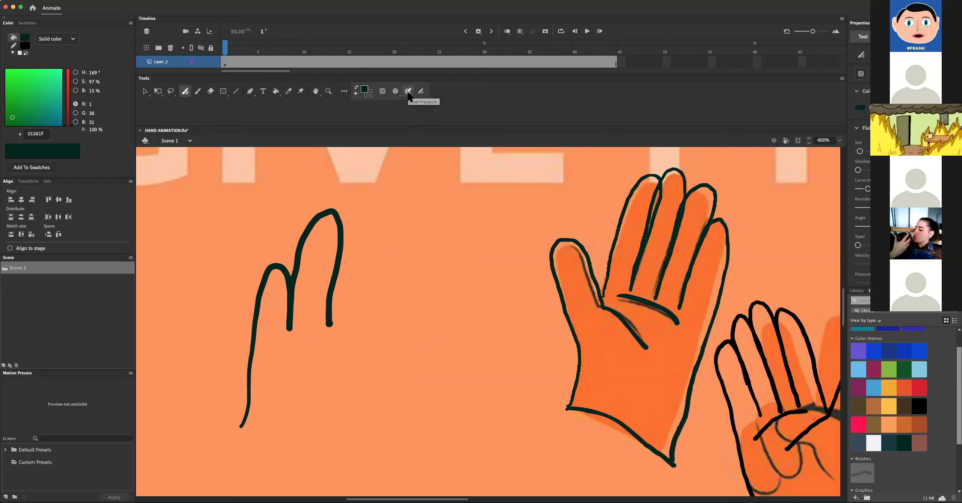
drag(323, 419, 412, 192)
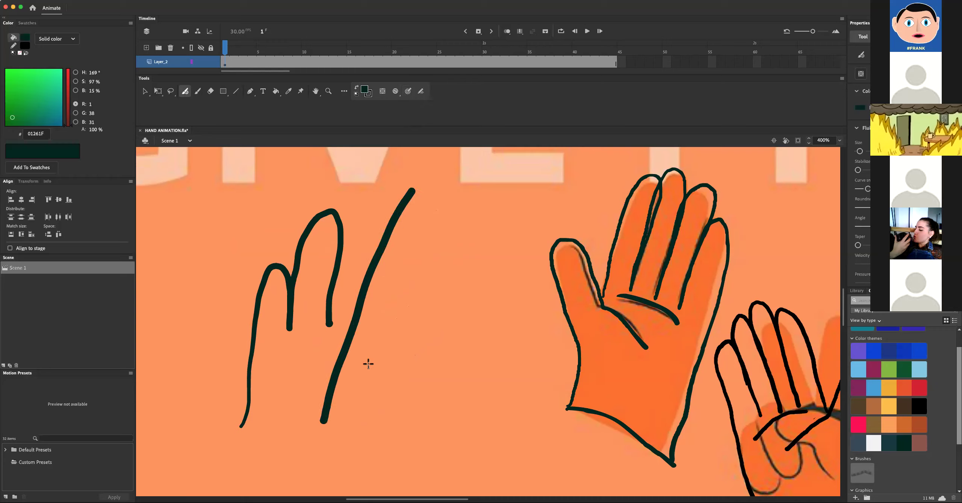
drag(368, 363, 415, 244)
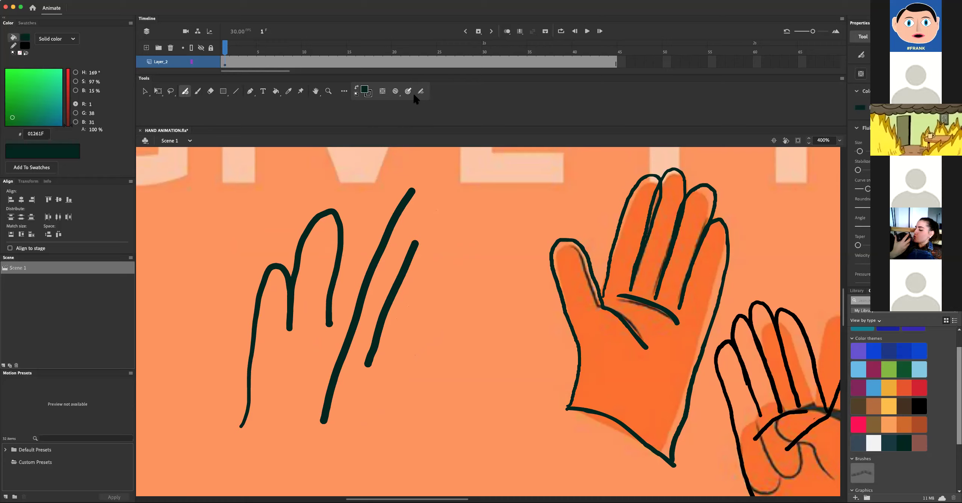
drag(387, 415, 481, 182)
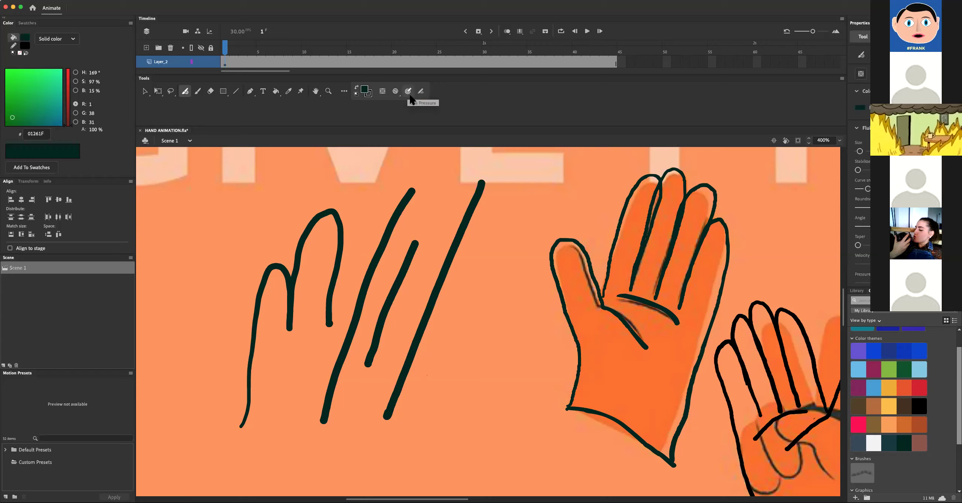
mouse_move(195, 365)
mouse_down()
mouse_move(182, 320)
mouse_move(191, 233)
mouse_move(214, 280)
mouse_up()
mouse_move(210, 241)
mouse_down()
mouse_move(243, 227)
mouse_move(248, 268)
mouse_move(273, 197)
mouse_move(281, 213)
mouse_move(373, 170)
mouse_move(479, 251)
mouse_move(470, 370)
mouse_up()
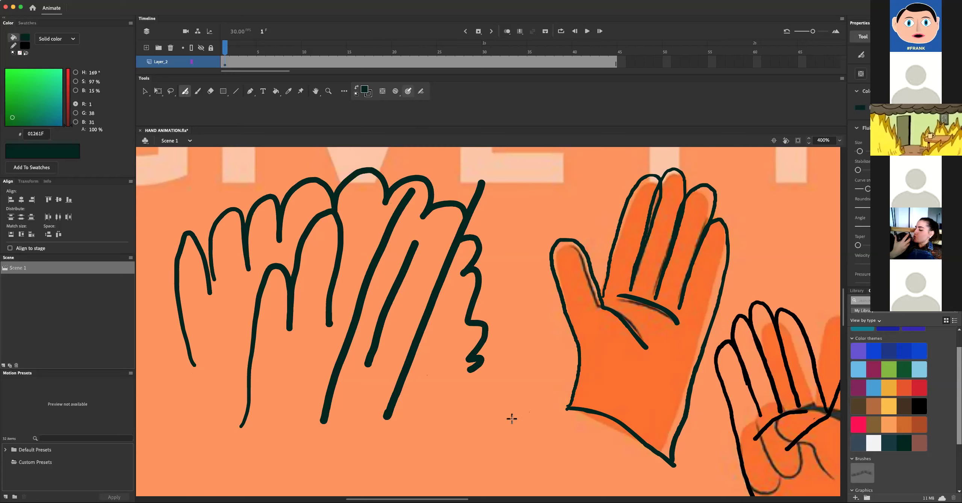
drag(510, 426, 493, 341)
Undo the finger shapes and diagonal strokes drawn for the pressure comparison.
key(super+z)
key(super+z)
key(super+z)
key(super+z)
key(super+z)
key(super+z)
key(super+z)
Examine the edge quality of the open hand's outline at up to 2000% magnification, and return to a view of the whole stage.
key(z)
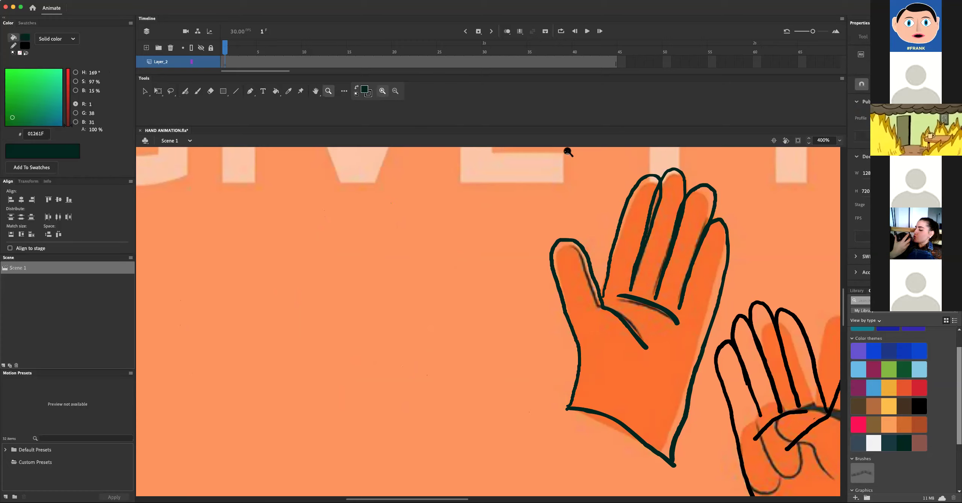
click(566, 262)
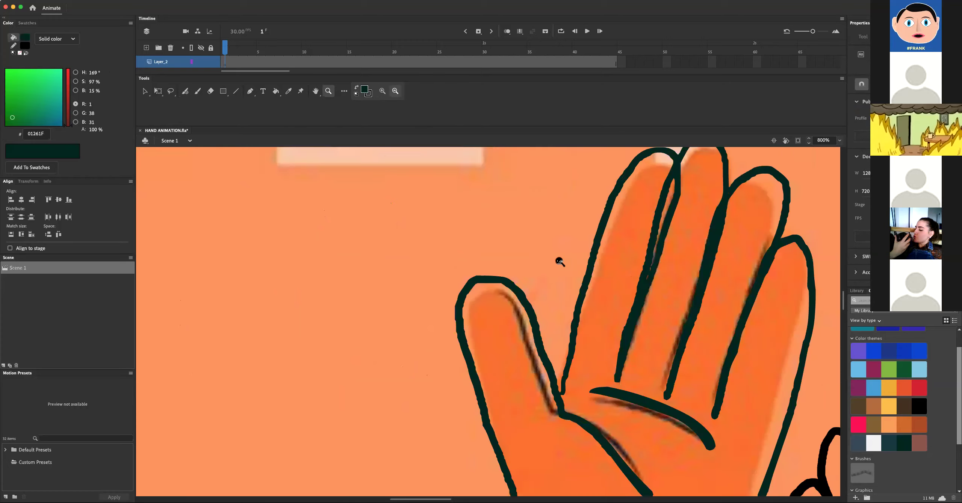
click(560, 262)
right_click(543, 260)
click(478, 264)
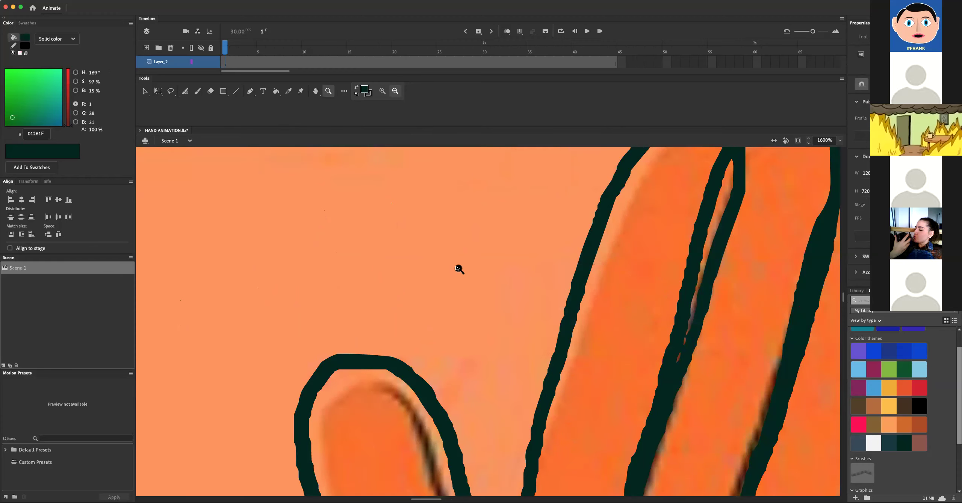
click(444, 271)
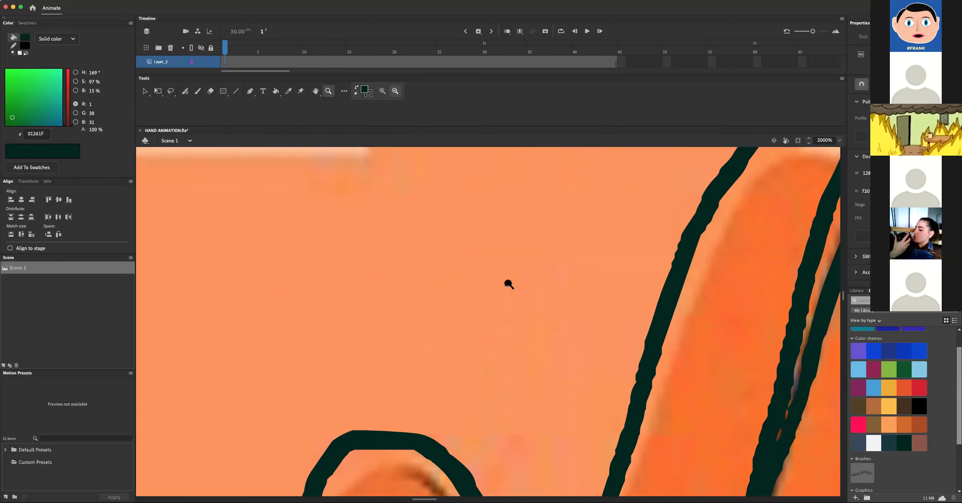
alt+click(525, 298)
alt+click(503, 326)
alt+click(496, 326)
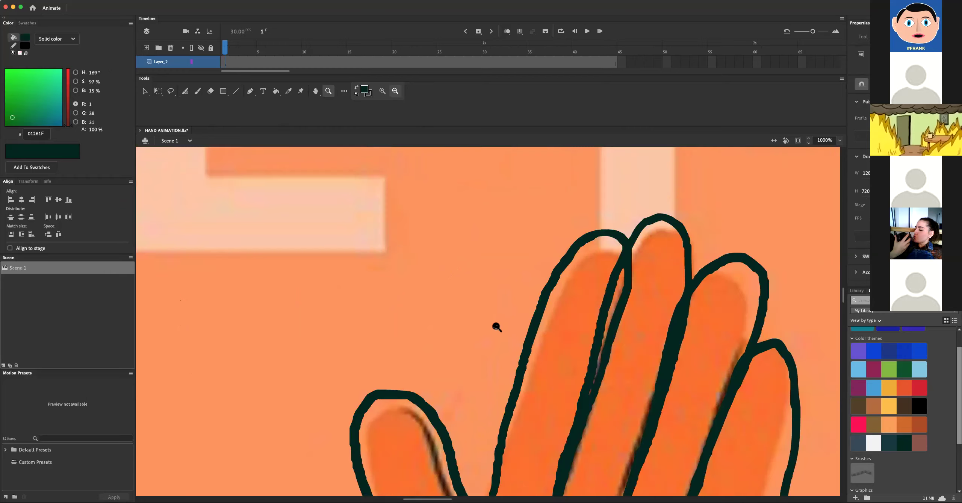
alt+click(494, 324)
alt+click(519, 326)
alt+click(524, 323)
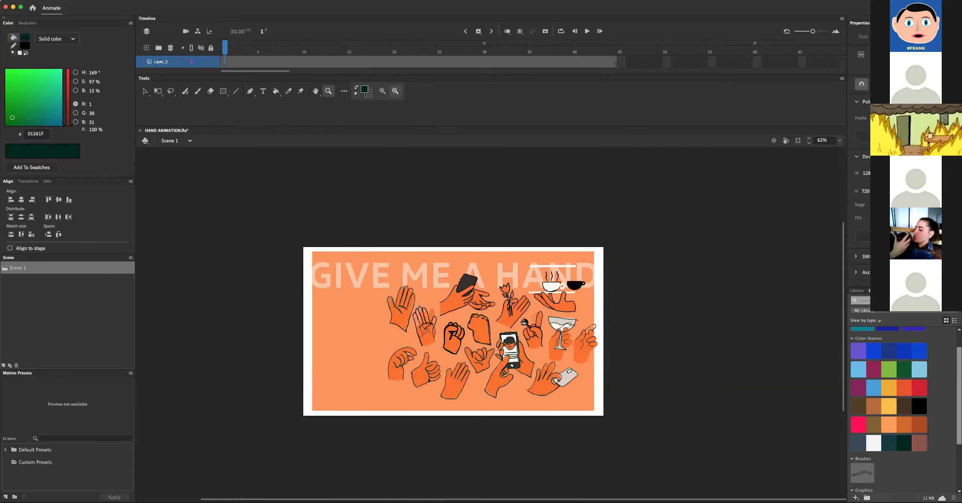
alt+click(522, 324)
alt+click(494, 326)
Examine the outlines of the other hands close up, from the phone and card hands to the flower-holding hand.
drag(496, 330, 556, 357)
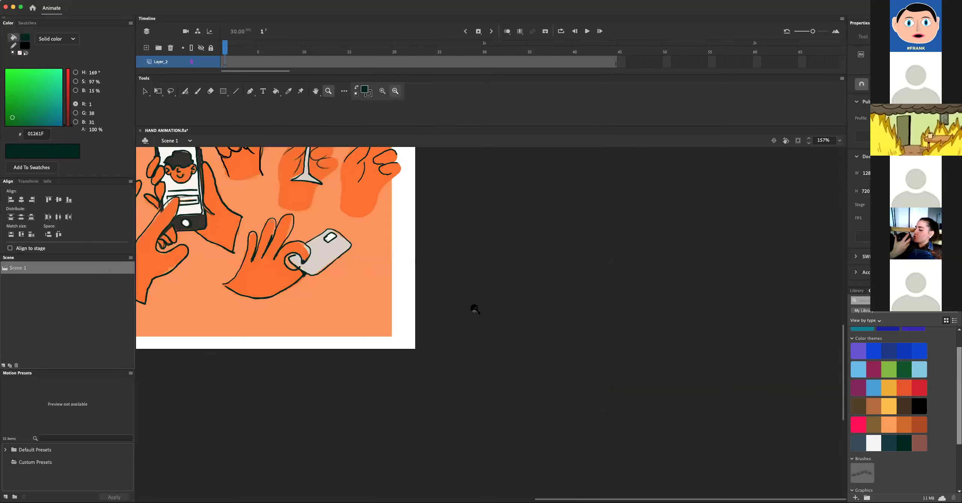
scroll(489, 327, up, 4)
scroll(489, 327, left, 7)
click(514, 350)
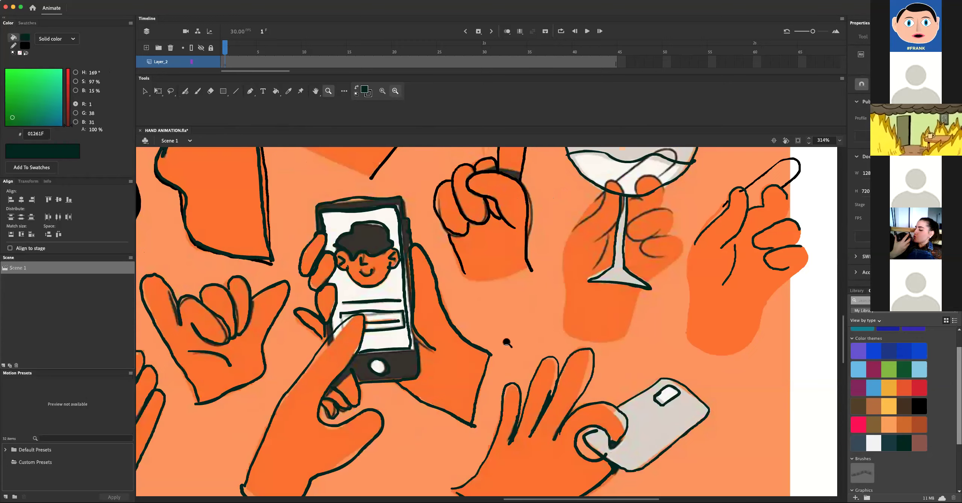
right_click(495, 319)
key(Escape)
click(477, 318)
alt+click(481, 321)
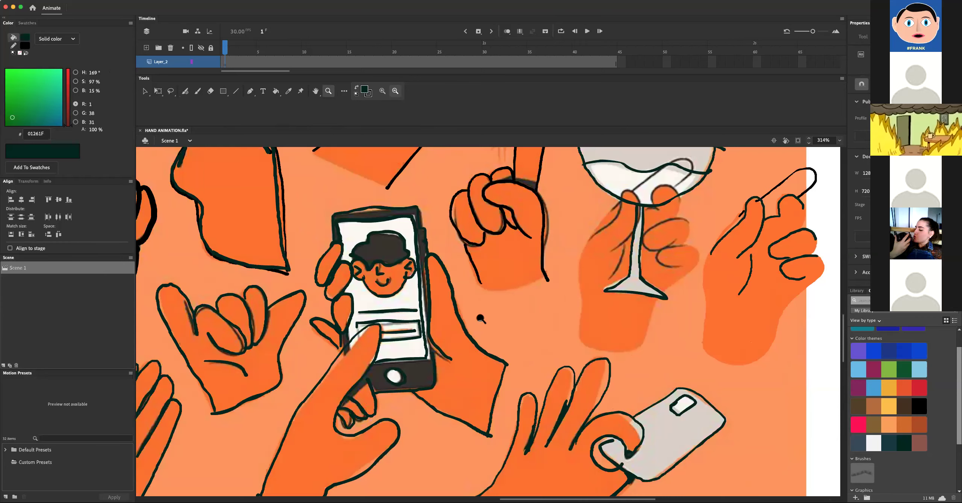
alt+click(481, 318)
drag(468, 241, 540, 262)
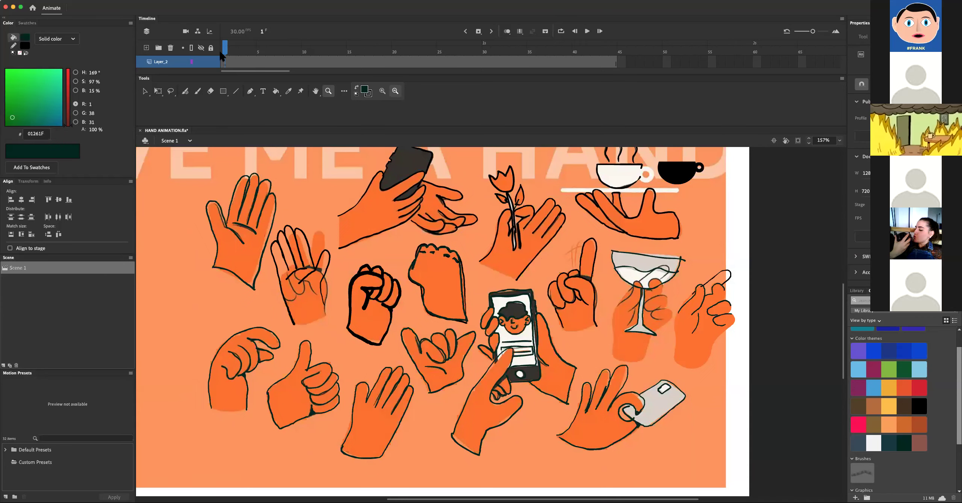
mouse_move(228, 48)
mouse_down()
mouse_move(255, 55)
mouse_move(224, 52)
mouse_up()
alt+click(432, 219)
alt+click(485, 327)
alt+click(497, 331)
drag(488, 319, 518, 330)
drag(410, 311, 606, 313)
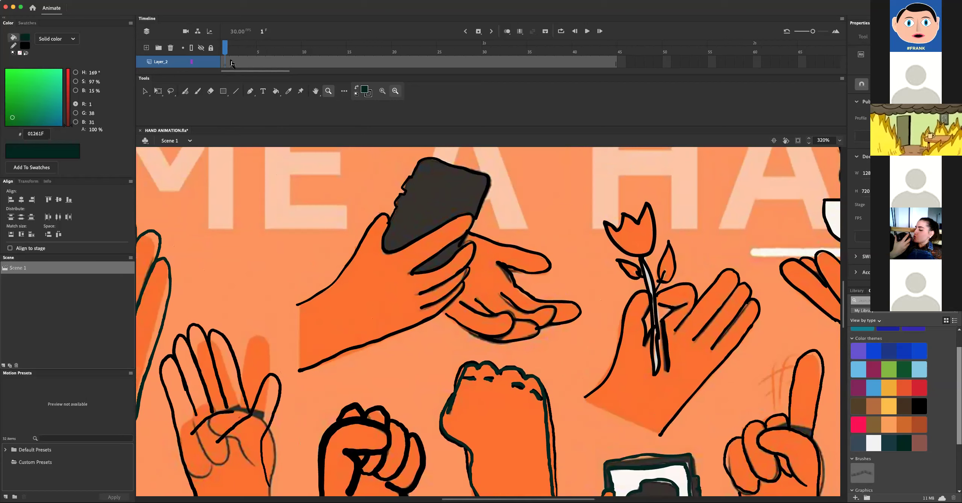
Enlarge the timeline to show three layer rows, and select the outline of the hands holding the dark phone.
drag(237, 75, 244, 161)
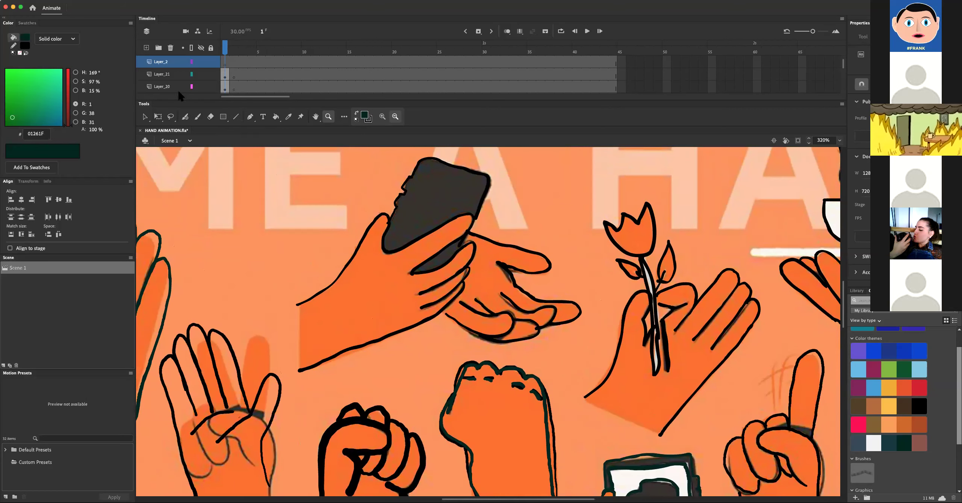
click(145, 118)
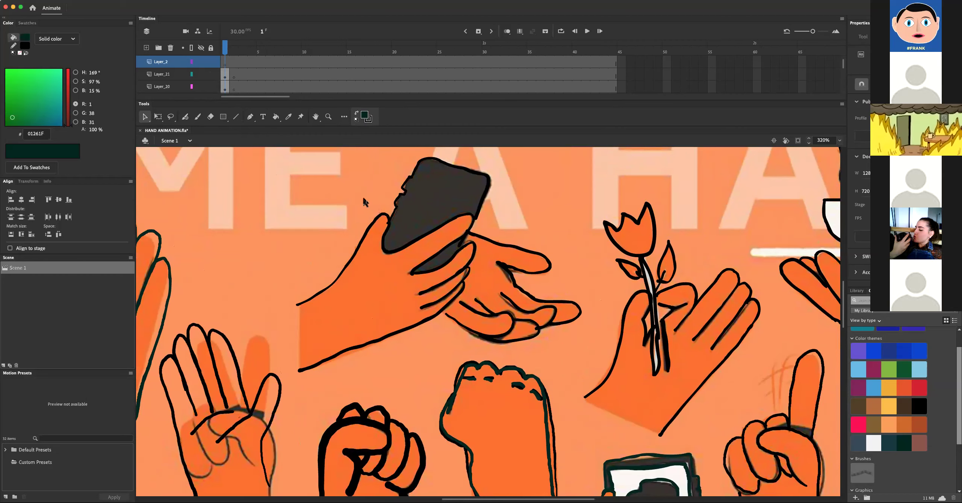
click(211, 62)
click(211, 48)
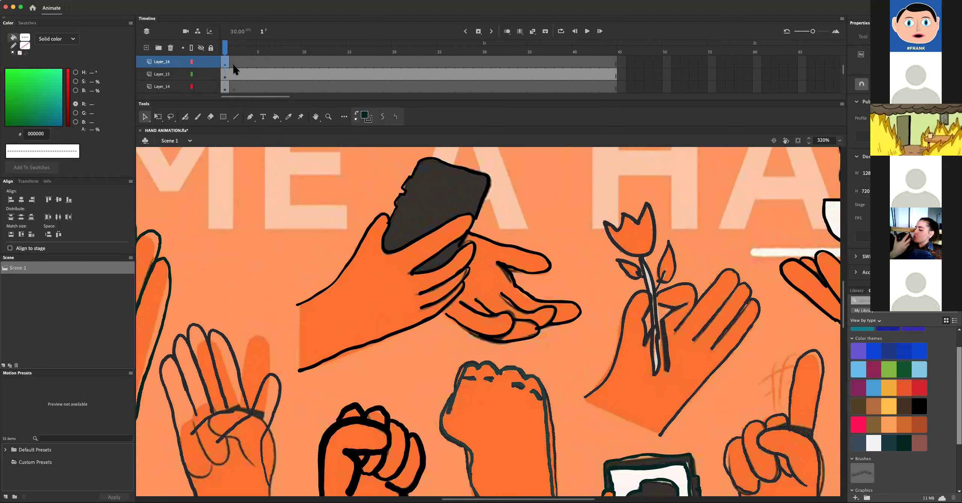
click(381, 225)
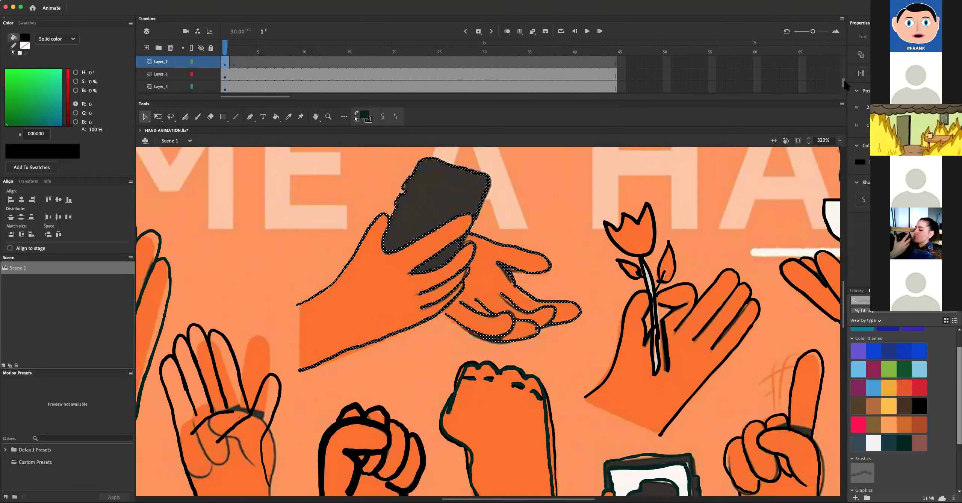
Check the bottom layers down to Layer_1, and select the outline of the hands holding the dark phone again.
drag(845, 85, 846, 92)
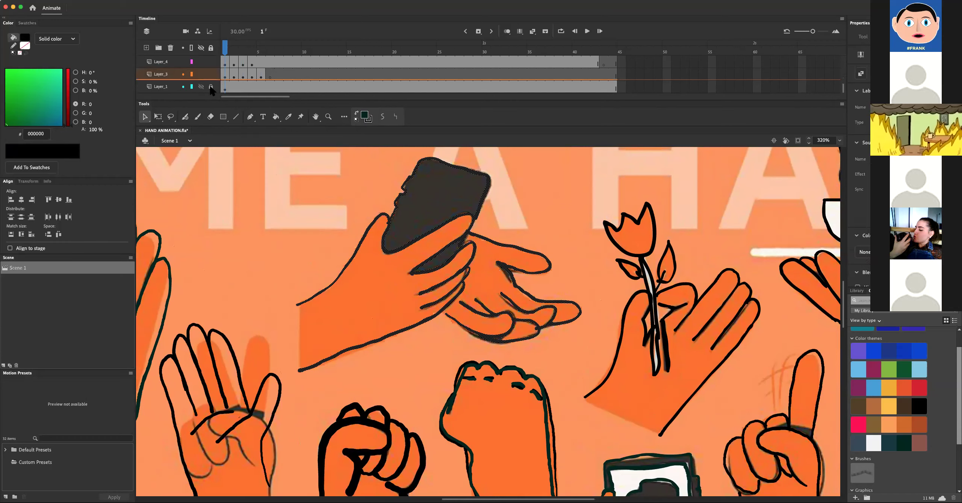
click(316, 230)
drag(306, 213, 315, 221)
double_click(366, 237)
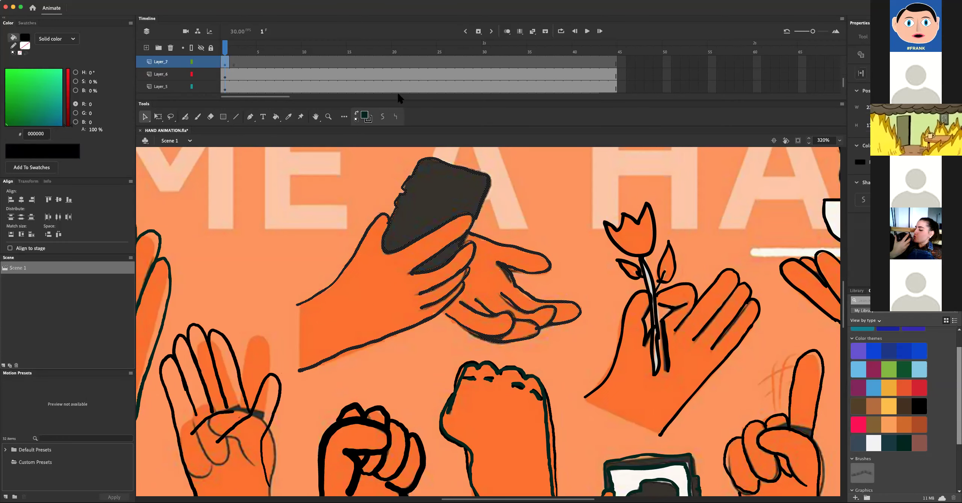
Hide and show Layer_7 to identify its drawing, and select frame 2 on that layer.
mouse_move(183, 64)
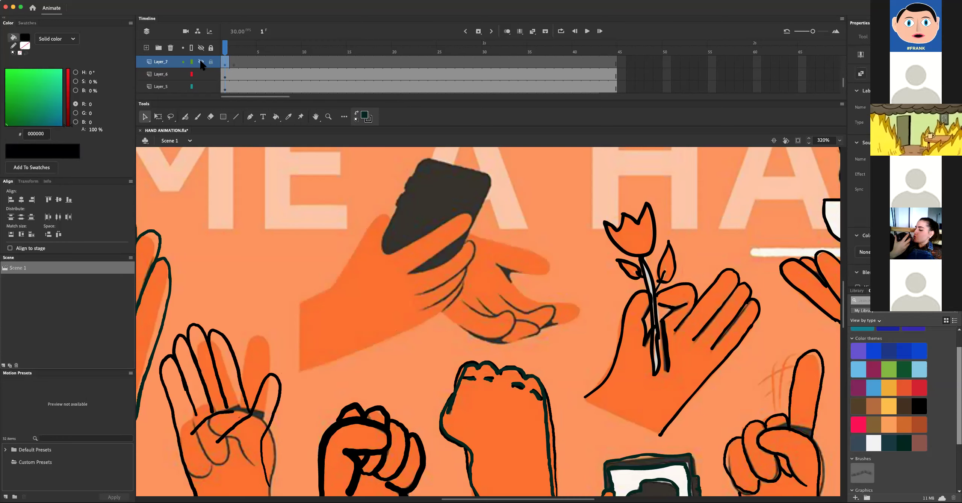
click(273, 67)
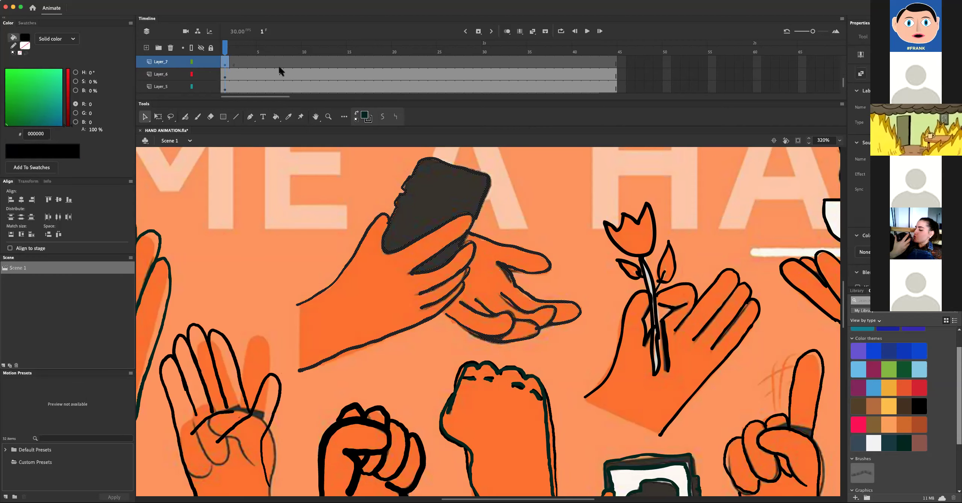
click(235, 64)
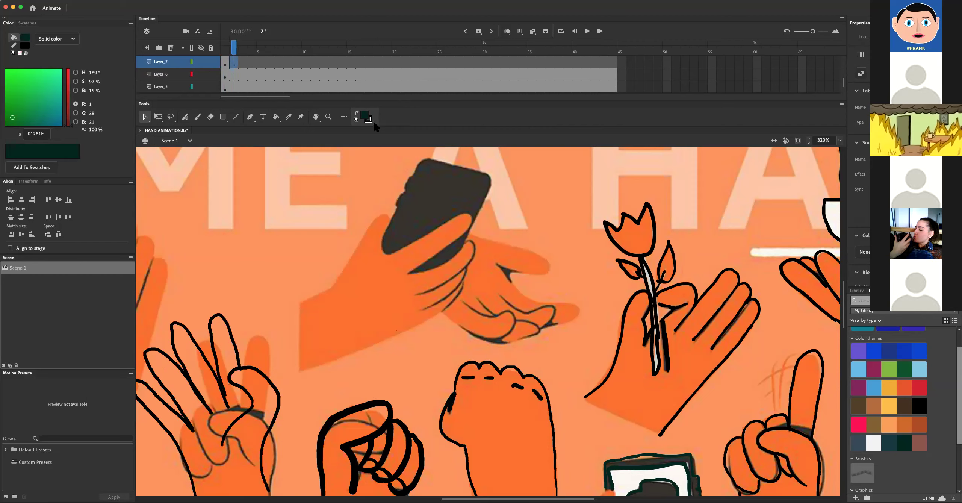
Turn on onion skinning at frame 2 of Layer_7 and shorten its range to end at frame 3.
key(period)
key(comma)
click(507, 32)
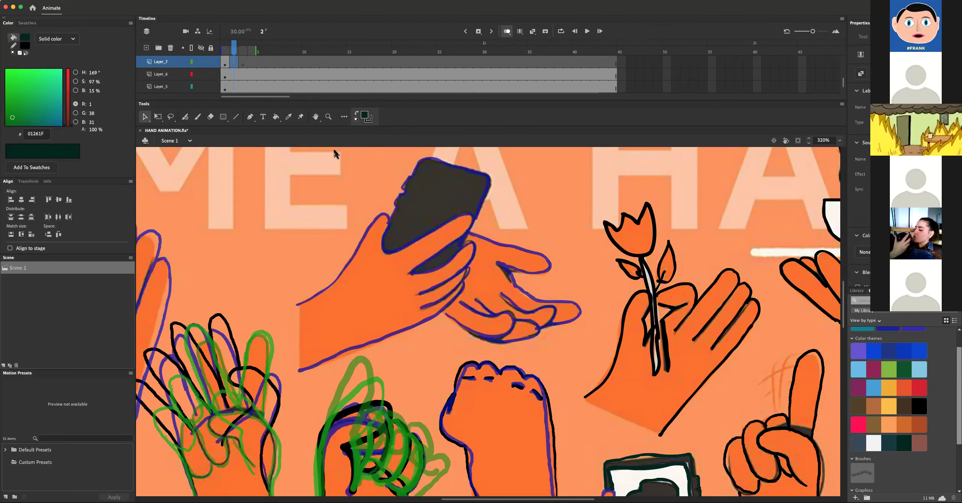
mouse_move(256, 51)
mouse_down()
mouse_move(223, 47)
mouse_move(234, 56)
mouse_up()
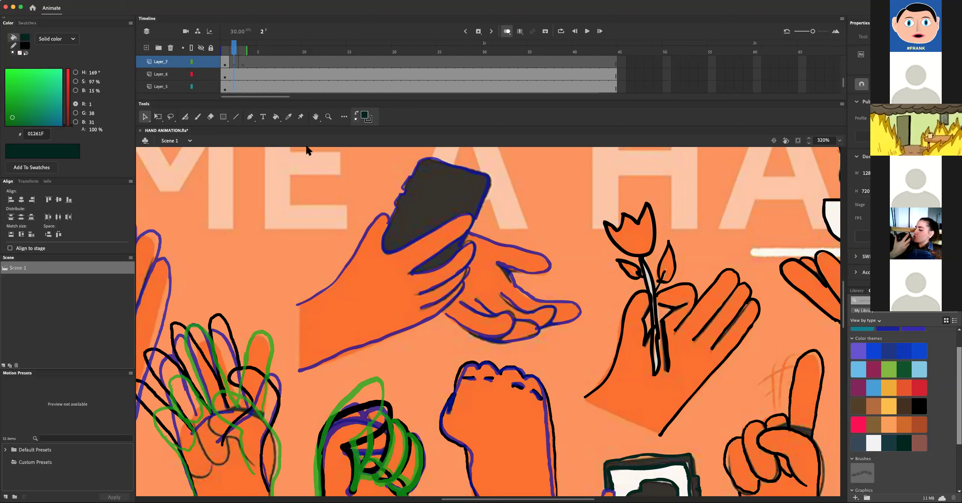
Draw the phone-holding hand's new pose on frame 2 of Layer_7 with the Fluid Brush, with a raised thumb, and compare with frame 1.
click(185, 117)
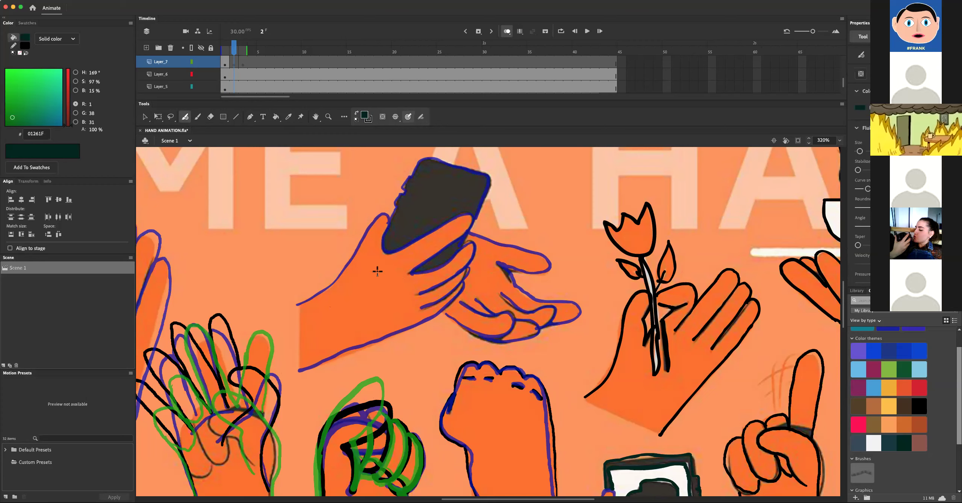
mouse_move(300, 309)
mouse_down()
mouse_move(381, 207)
mouse_move(391, 251)
mouse_move(431, 212)
mouse_move(450, 225)
mouse_move(429, 263)
mouse_move(457, 246)
mouse_move(438, 301)
mouse_move(457, 297)
mouse_move(346, 360)
mouse_move(289, 378)
mouse_up()
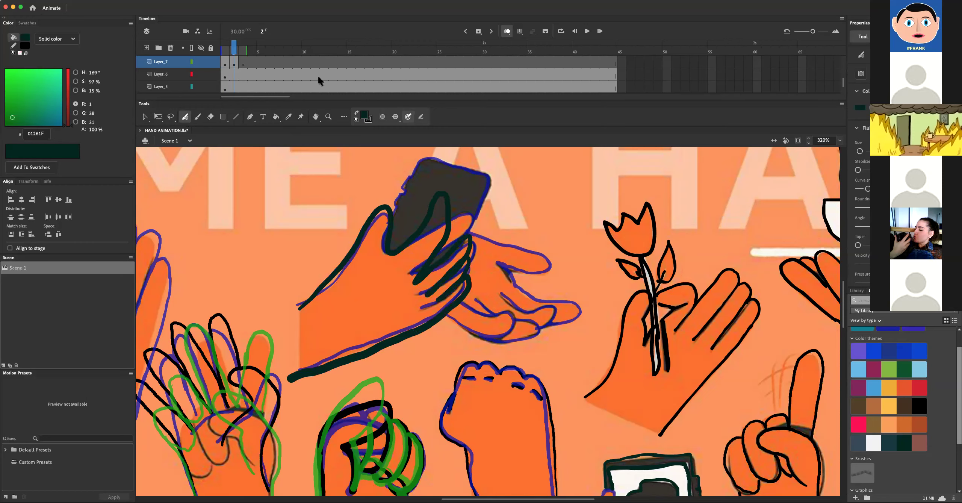
mouse_move(228, 55)
mouse_down()
mouse_move(247, 51)
mouse_move(224, 54)
mouse_move(233, 53)
mouse_up()
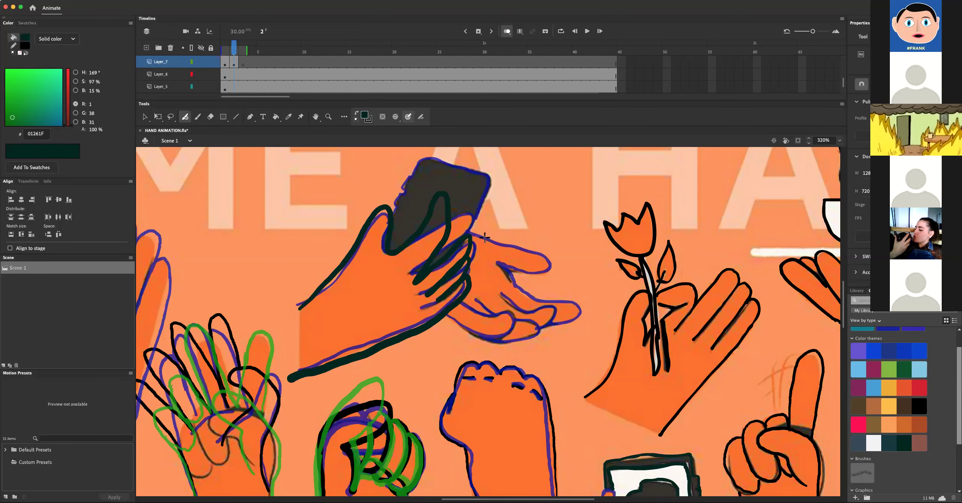
drag(492, 233, 531, 238)
click(565, 262)
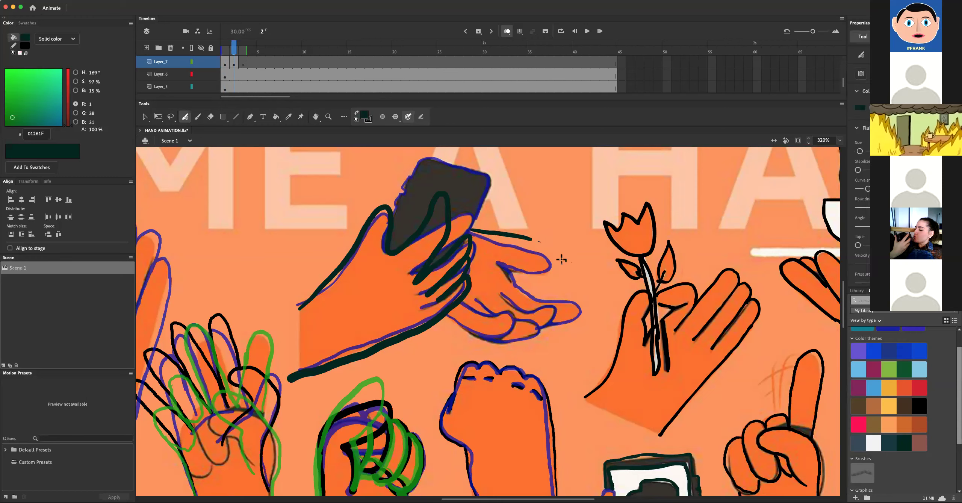
key(super+z)
key(super+z)
Draw the outline of the open hand beside the phone on frame 2, with its fingers slightly offset from the previous frame.
mouse_move(471, 231)
mouse_down()
mouse_move(568, 255)
mouse_move(557, 271)
mouse_move(503, 265)
mouse_move(581, 288)
mouse_move(577, 305)
mouse_move(553, 309)
mouse_move(510, 295)
mouse_move(568, 306)
mouse_move(566, 317)
mouse_move(546, 323)
mouse_move(507, 307)
mouse_move(548, 328)
mouse_move(515, 328)
mouse_up()
mouse_move(468, 306)
mouse_down()
mouse_move(522, 329)
mouse_move(491, 340)
mouse_move(452, 316)
mouse_up()
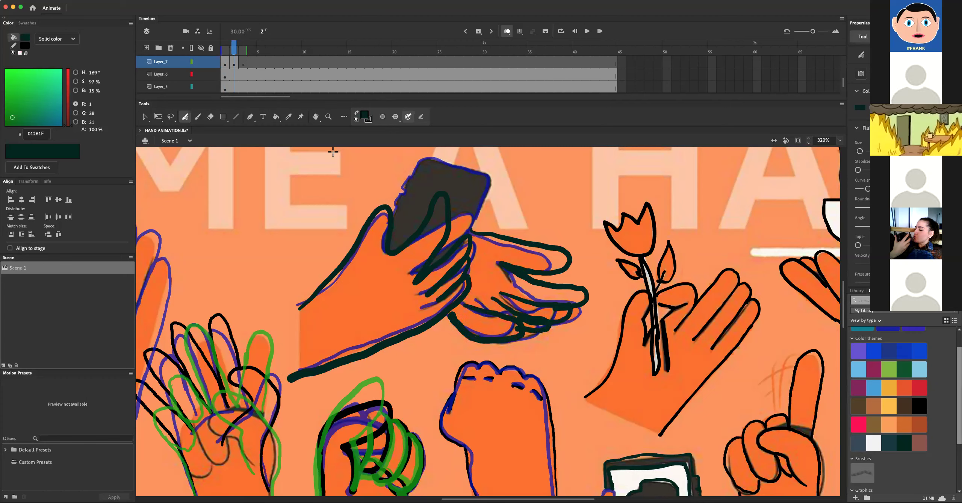
Try to lasso the open hand's upper finger on frame 2 and rotate it upward about its base with Free Transform.
click(173, 116)
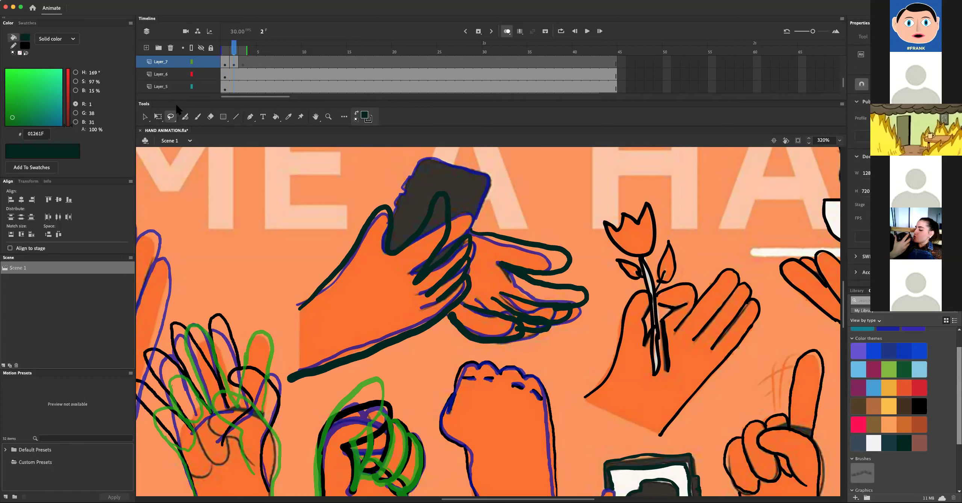
mouse_move(516, 209)
mouse_down()
mouse_move(495, 244)
mouse_move(520, 272)
mouse_move(575, 280)
mouse_move(566, 232)
mouse_up()
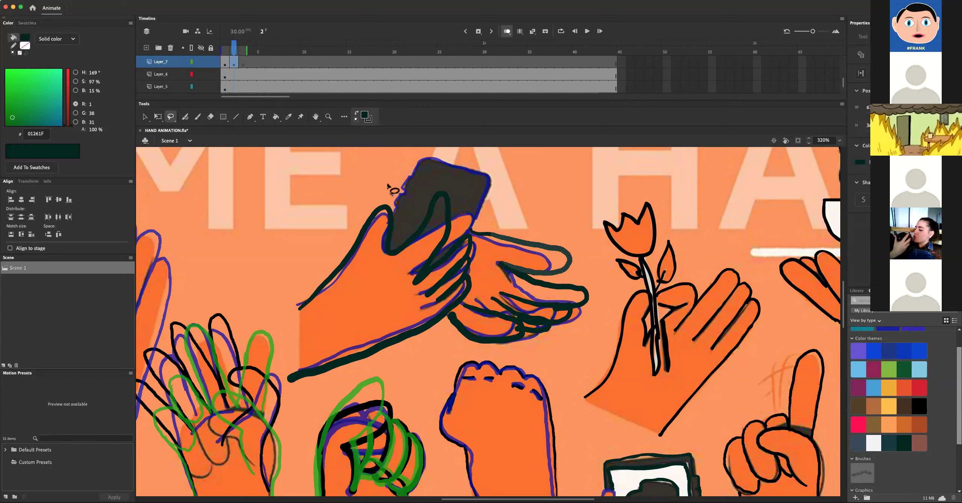
click(158, 116)
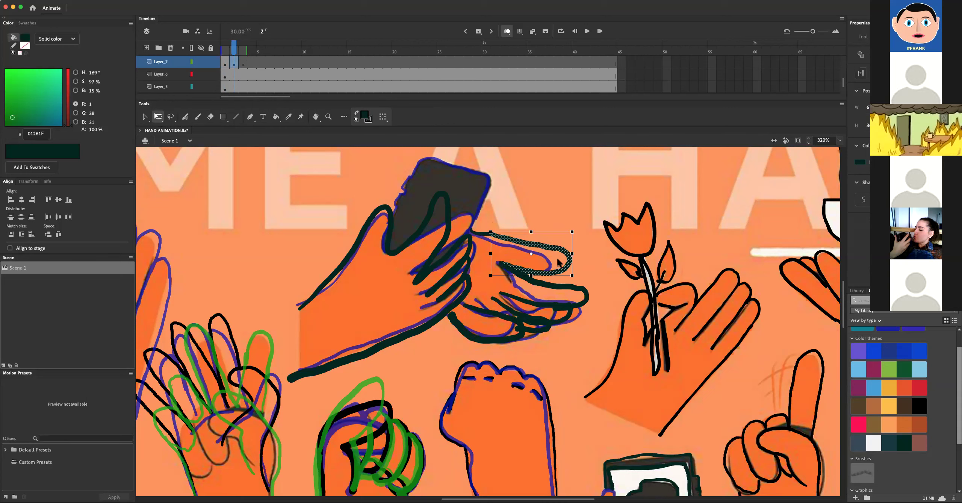
drag(531, 254, 494, 237)
drag(581, 283, 591, 248)
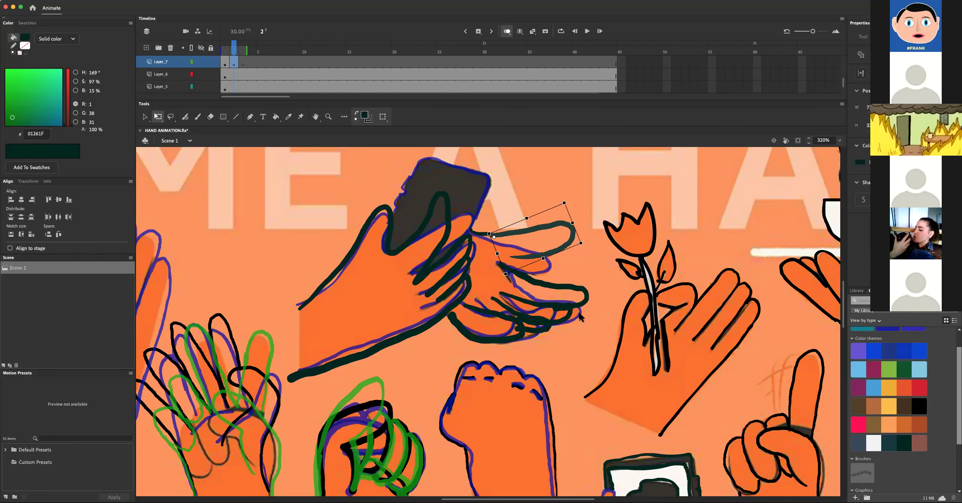
key(super+z)
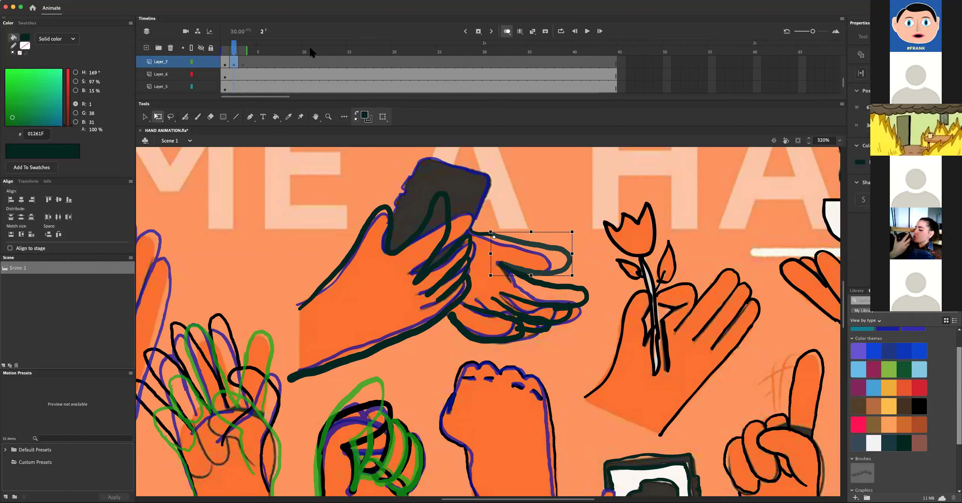
Turn off onion skinning and scrub between frames 1 and 2 to check the hands' movement, ending on frame 1.
mouse_move(236, 48)
mouse_down()
mouse_move(225, 50)
mouse_move(243, 49)
mouse_move(234, 50)
mouse_up()
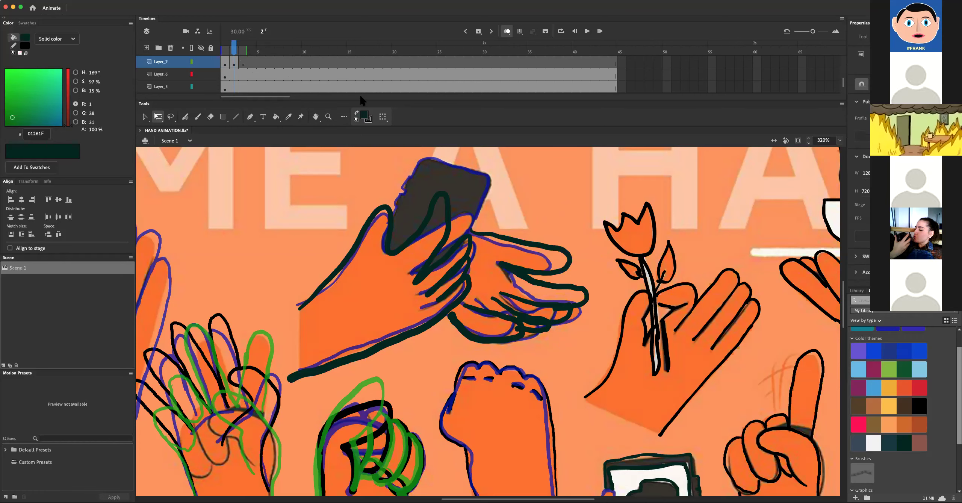
click(507, 31)
click(226, 49)
drag(226, 49, 233, 49)
drag(227, 51, 235, 50)
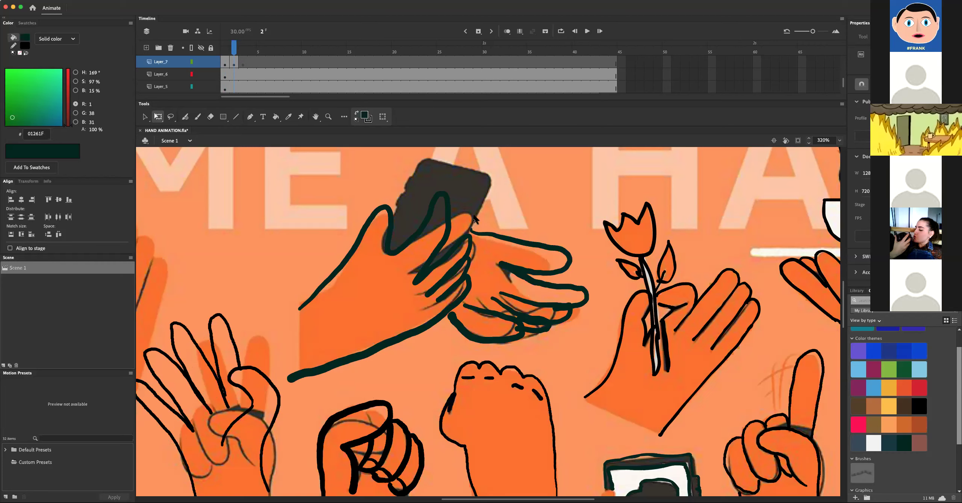
click(224, 55)
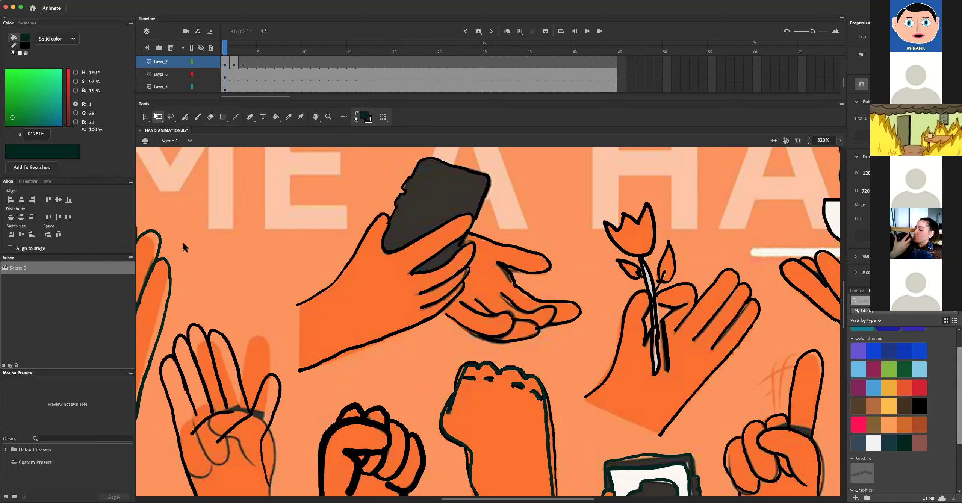
Examine the hand drawings from the flower-holding hand out to the complete GIVE ME A HAND artwork.
click(329, 118)
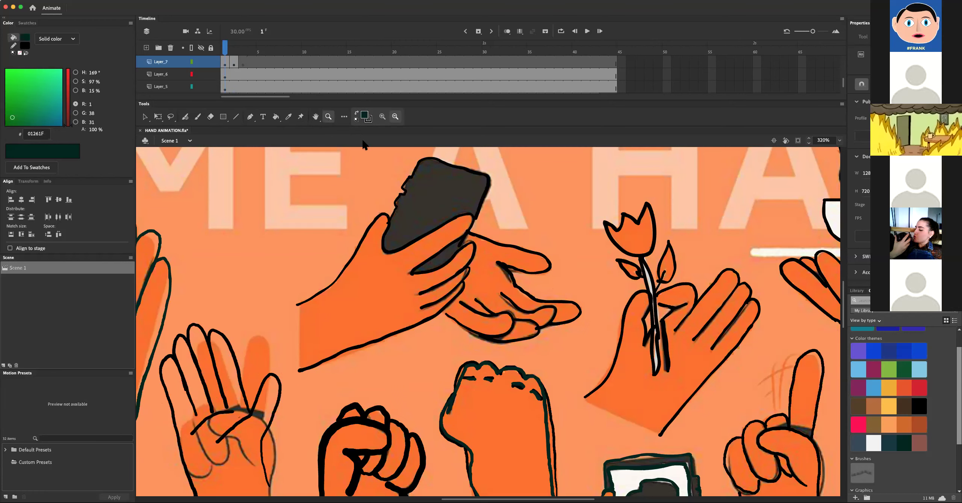
click(627, 331)
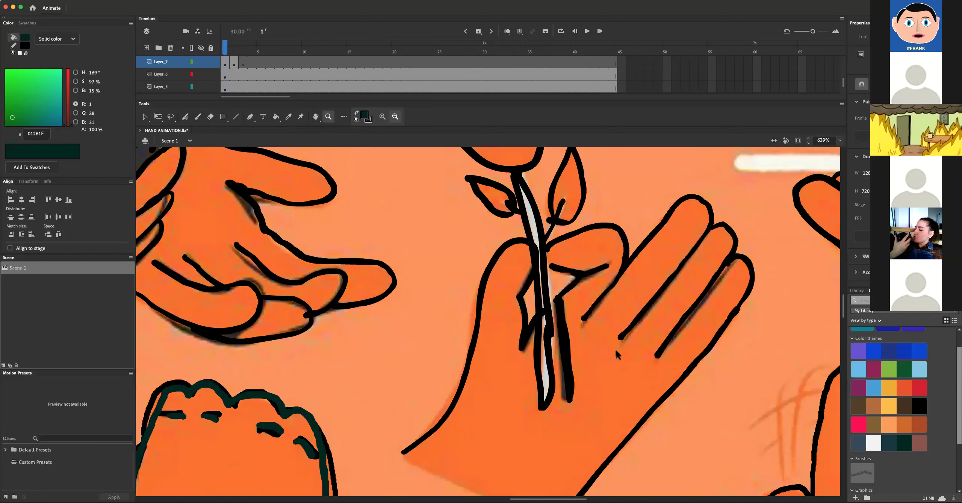
alt+click(617, 357)
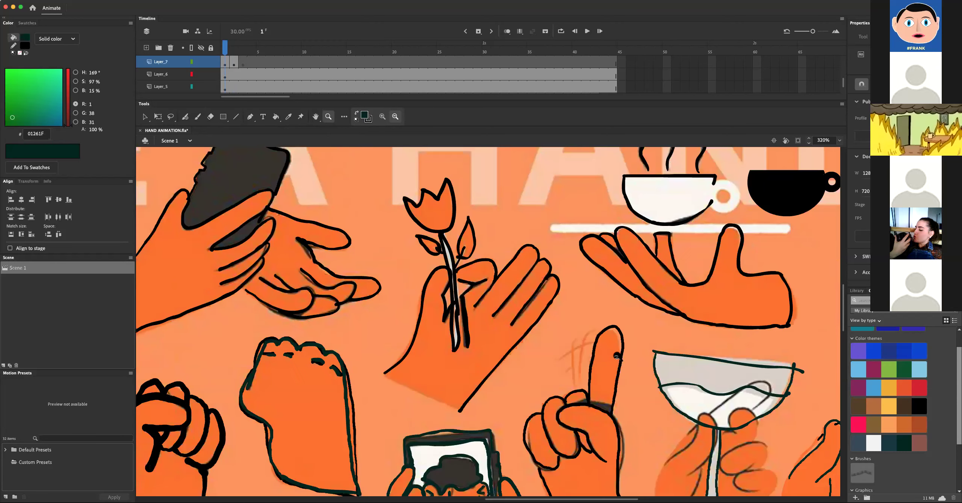
alt+click(618, 354)
alt+click(451, 294)
alt+click(450, 293)
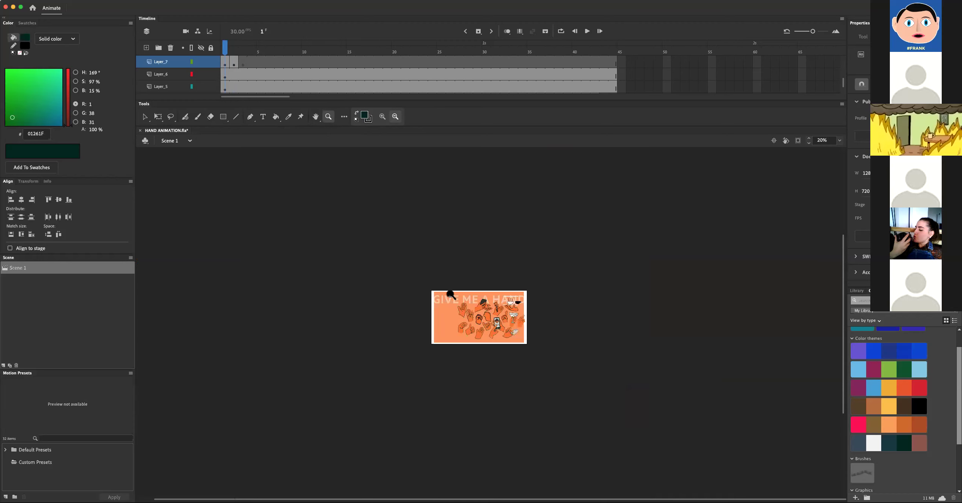
drag(430, 297, 569, 348)
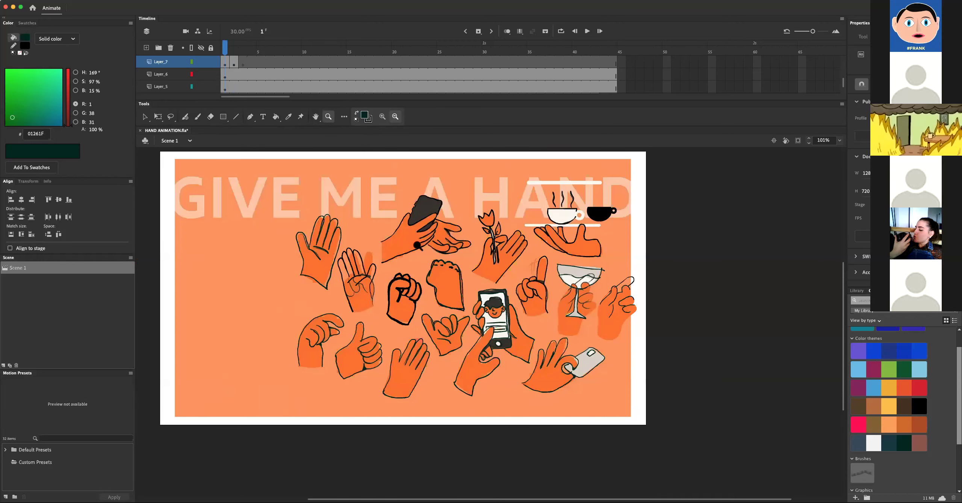
drag(453, 240, 461, 257)
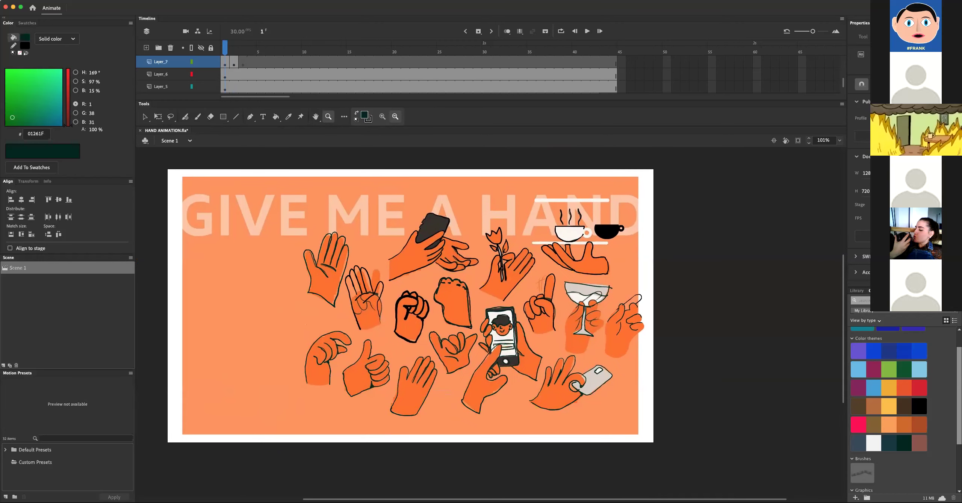
click(75, 56)
Switch to Chrome and examine the rough animations in the GOL project on Behance, viewing the city-building one enlarged.
key(super+Tab)
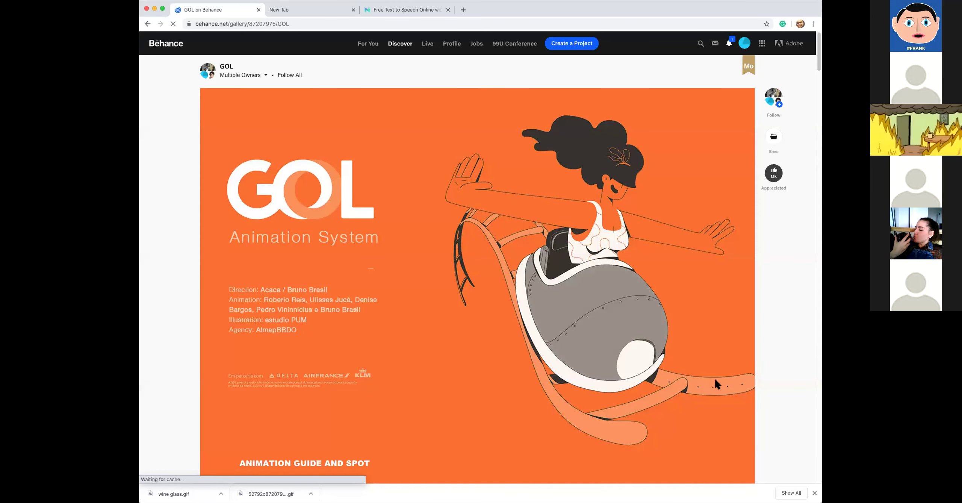
drag(819, 57, 819, 119)
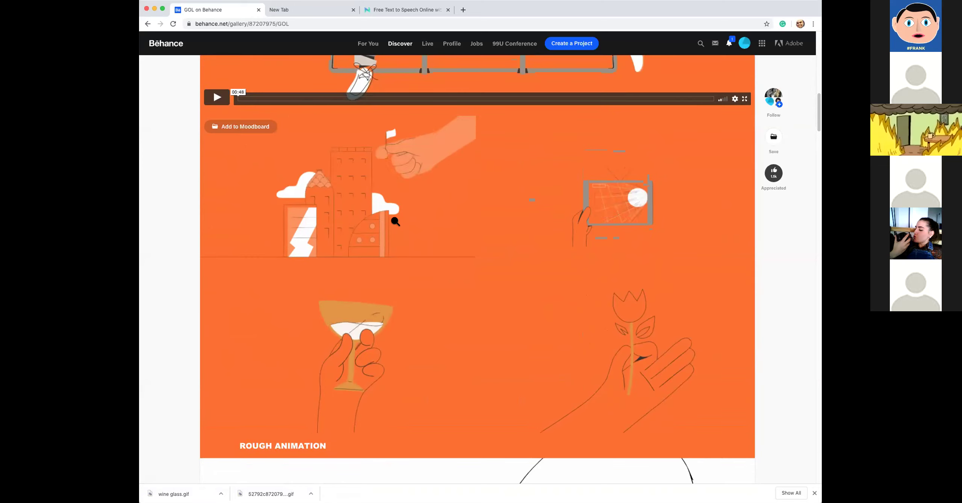
click(395, 221)
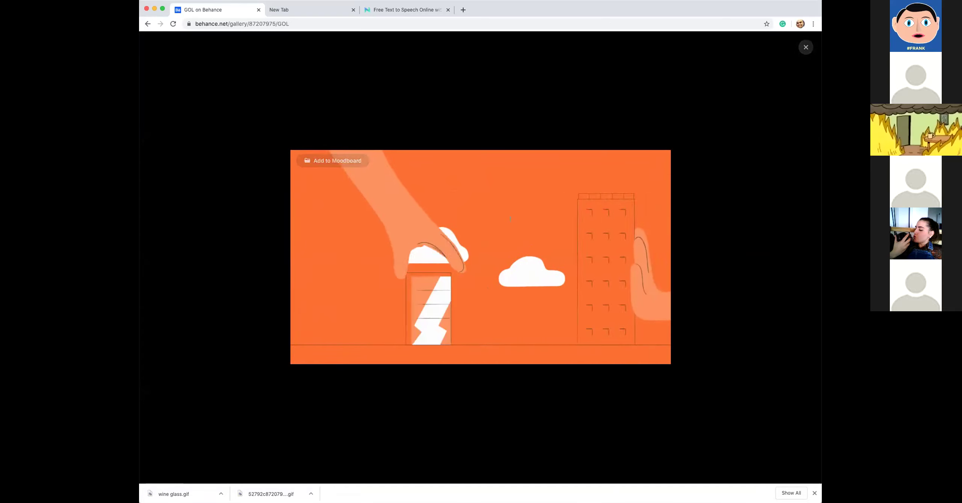
click(811, 192)
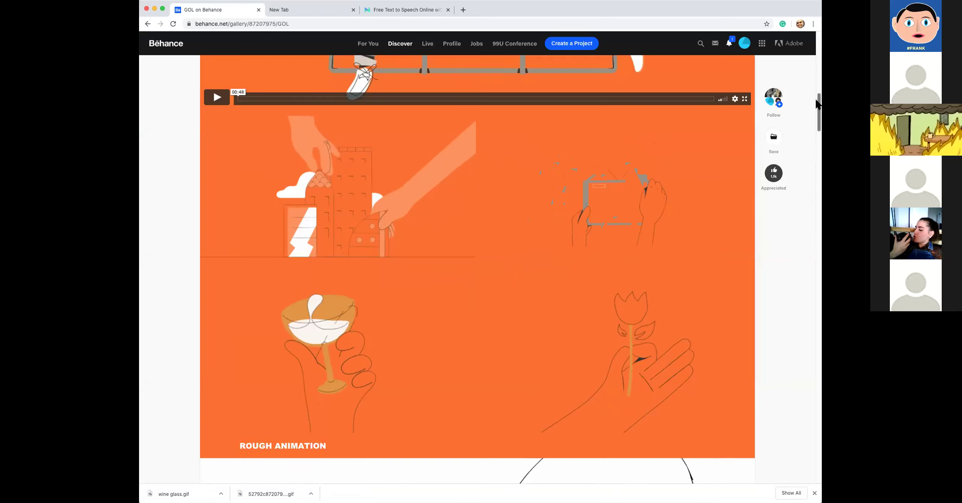
Open the waving-hand animation near the end of the GOL project and save it as wavehand.gif.
mouse_move(817, 104)
mouse_down()
mouse_move(810, 367)
mouse_move(811, 358)
mouse_up()
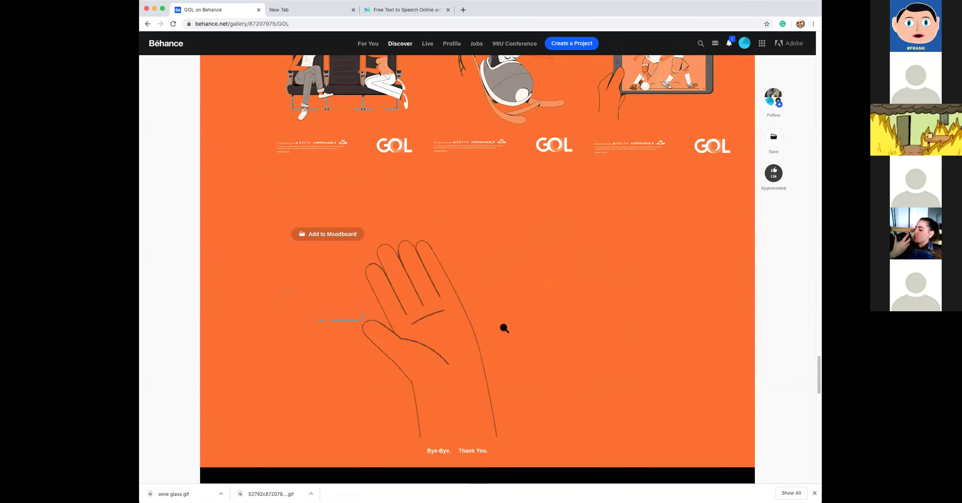
click(504, 328)
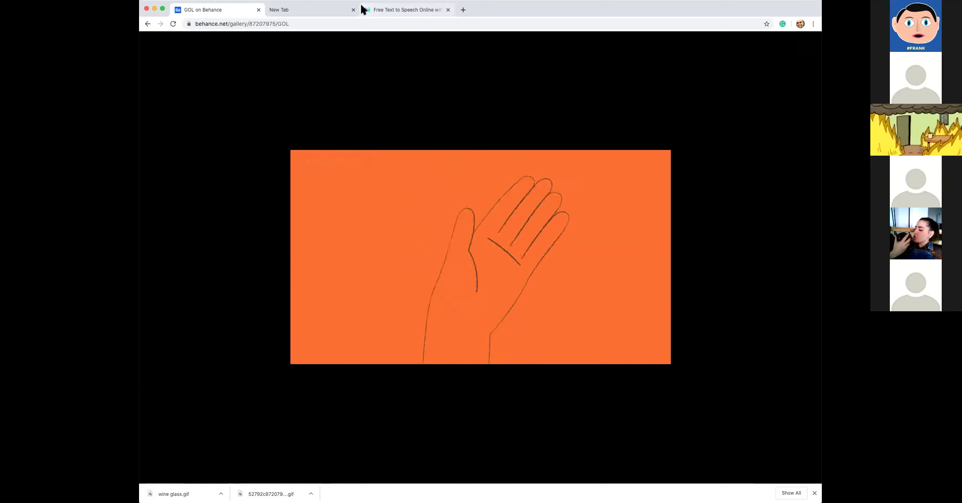
right_click(499, 221)
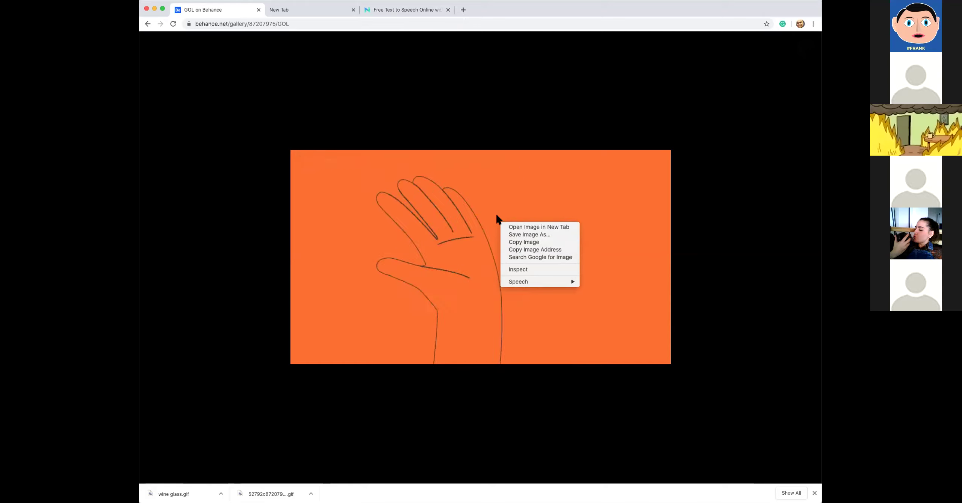
click(544, 235)
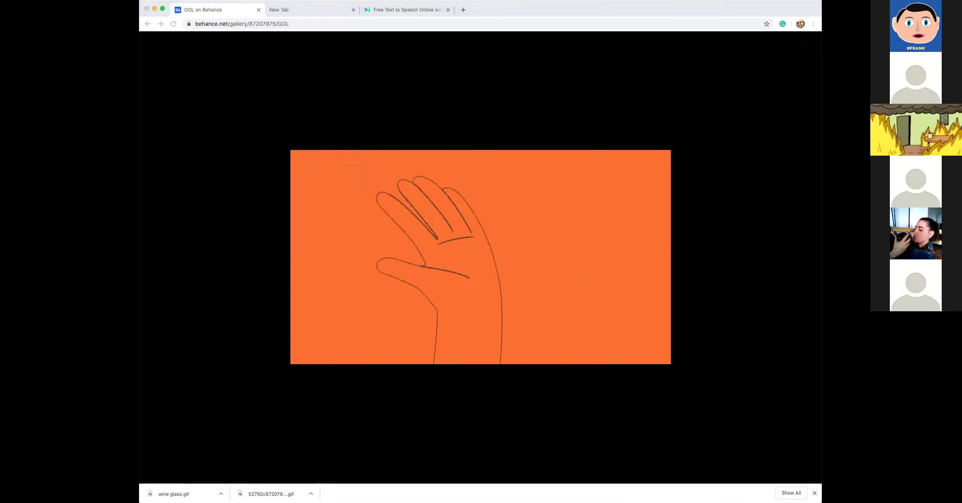
key(Return)
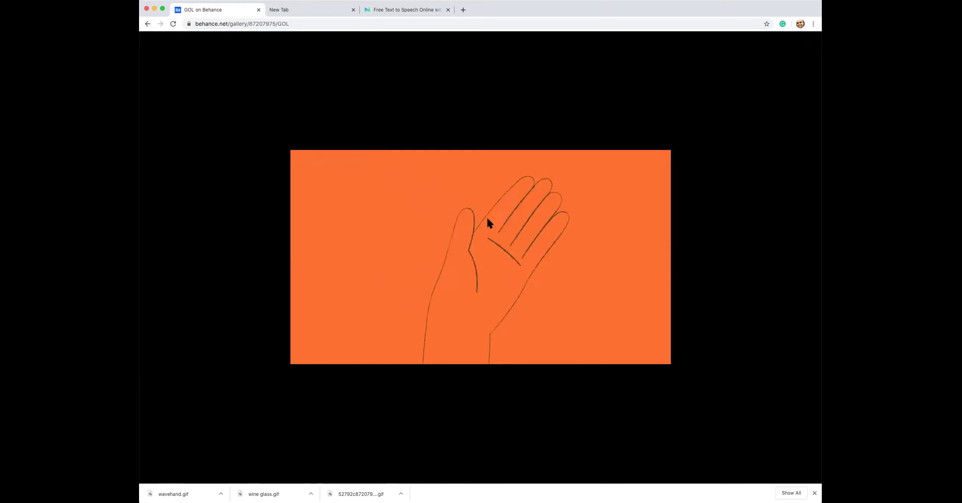
right_click(509, 228)
click(505, 219)
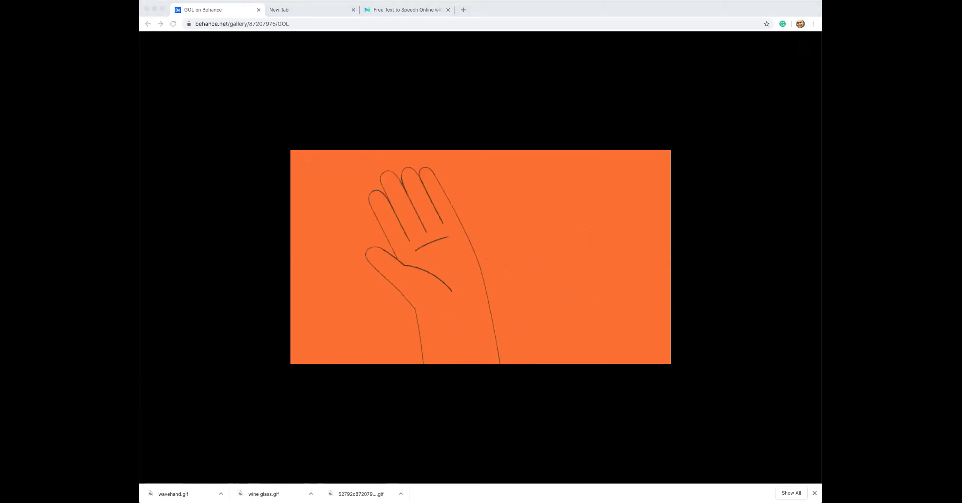
Switch to Photoshop, open wavehand.gif from the GOL ANIMATION folder, and select frame 1 of its animation.
key(super+Tab)
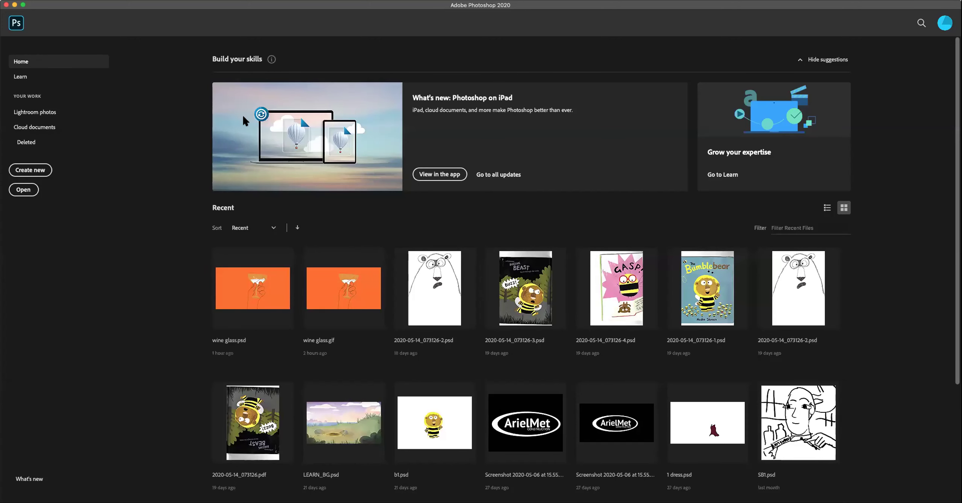
click(29, 191)
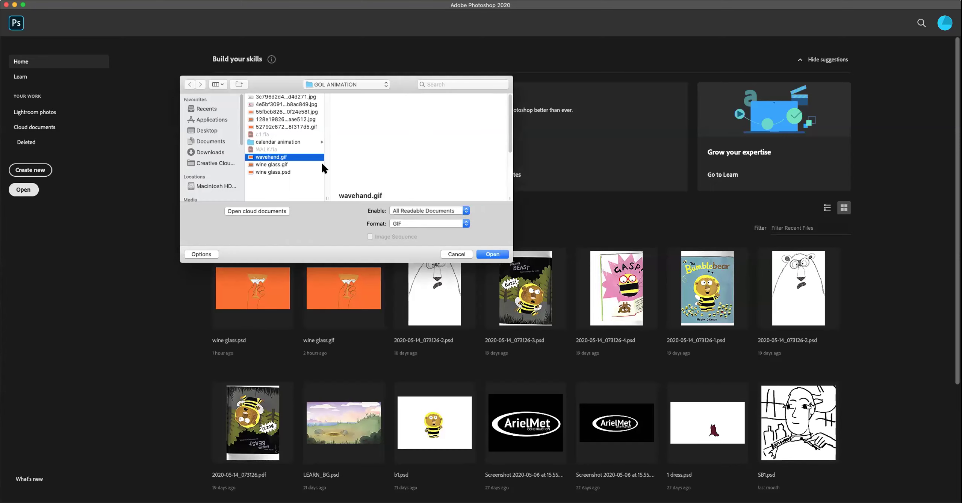
click(492, 254)
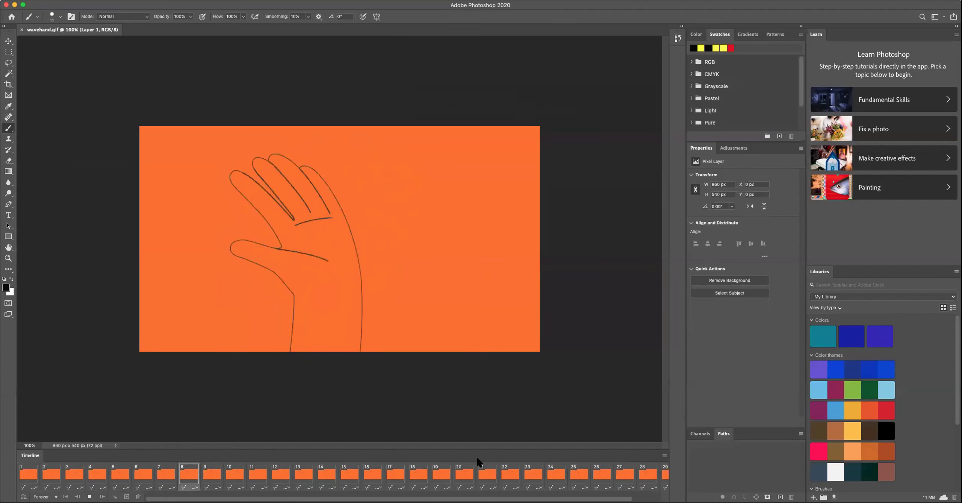
click(23, 473)
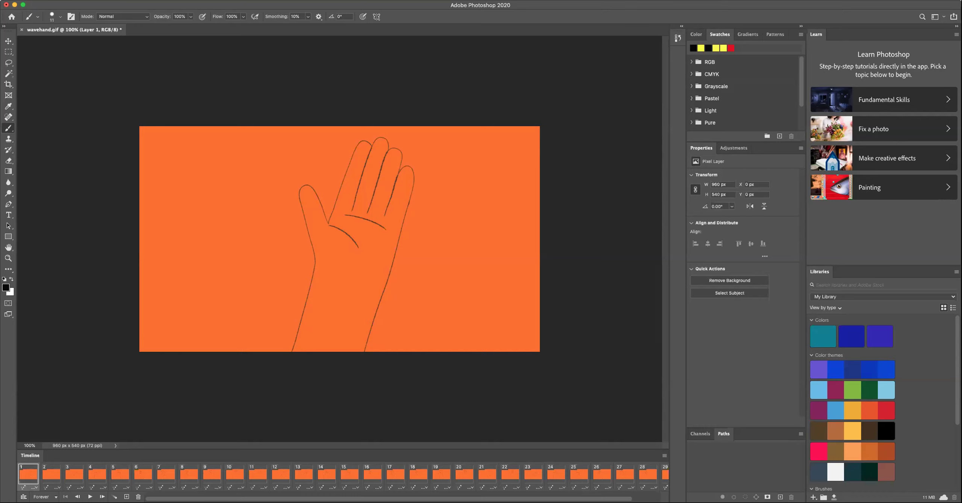
Show the Layers panel beside the canvas and add a new empty layer directly above Layer 1.
click(211, 0)
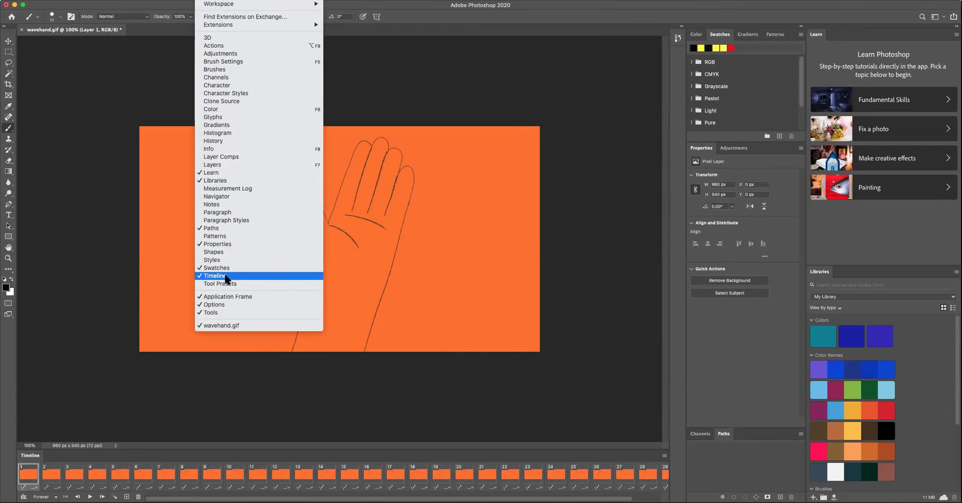
click(226, 165)
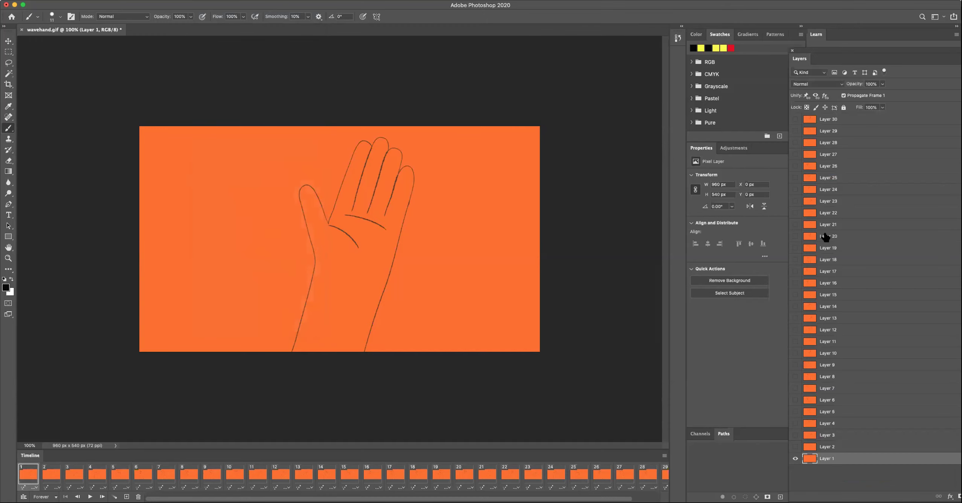
drag(844, 46, 674, 13)
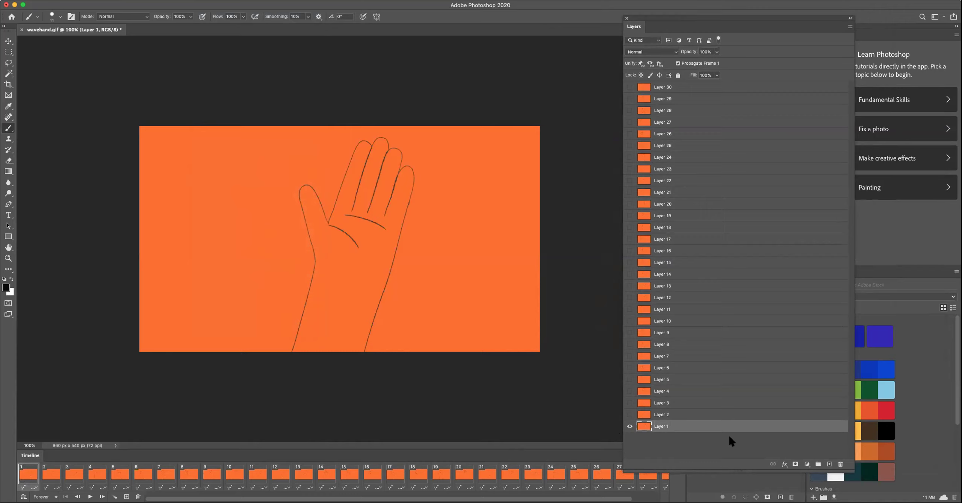
click(829, 465)
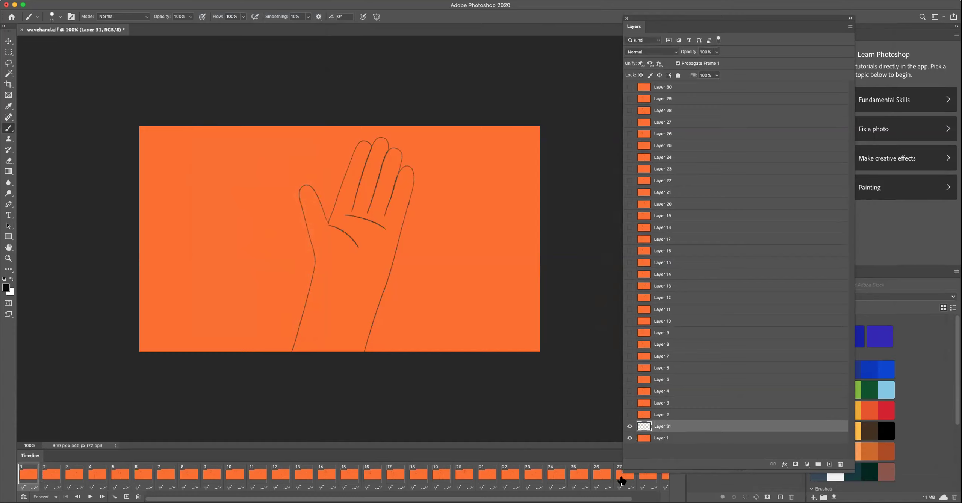
click(675, 441)
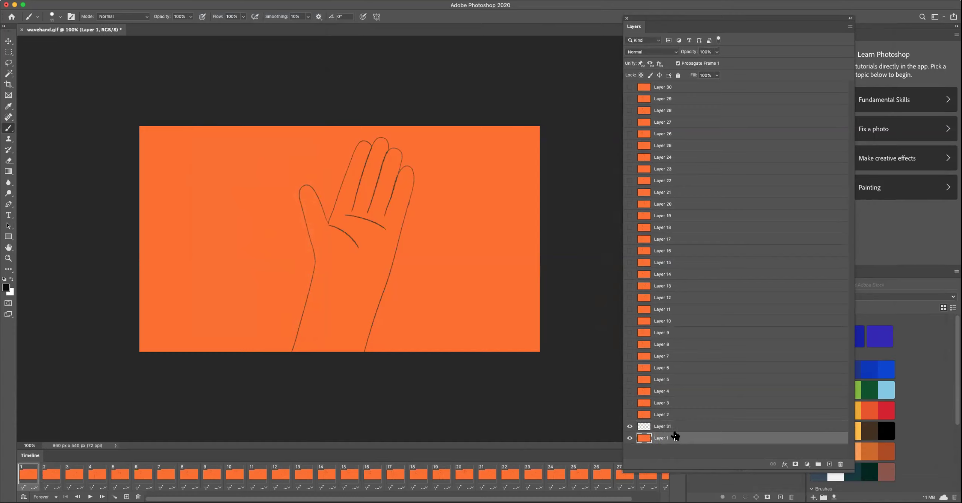
click(674, 426)
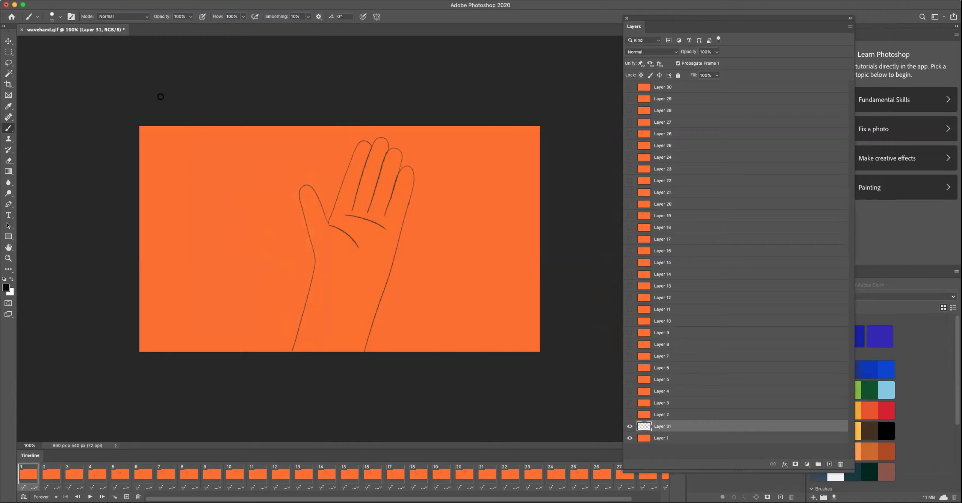
Reduce the size of the Hard Round brush, trying it beside the hand and undoing the trial strokes.
drag(279, 351, 299, 221)
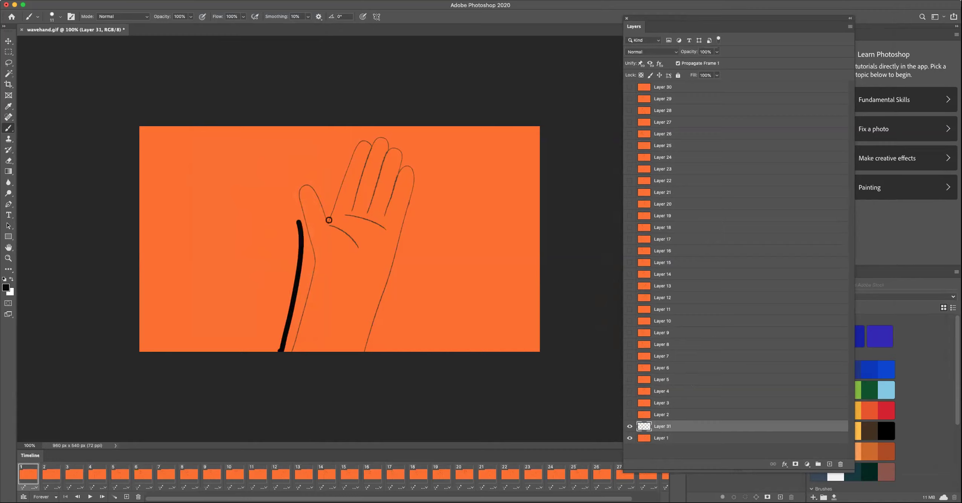
key(ctrl+z)
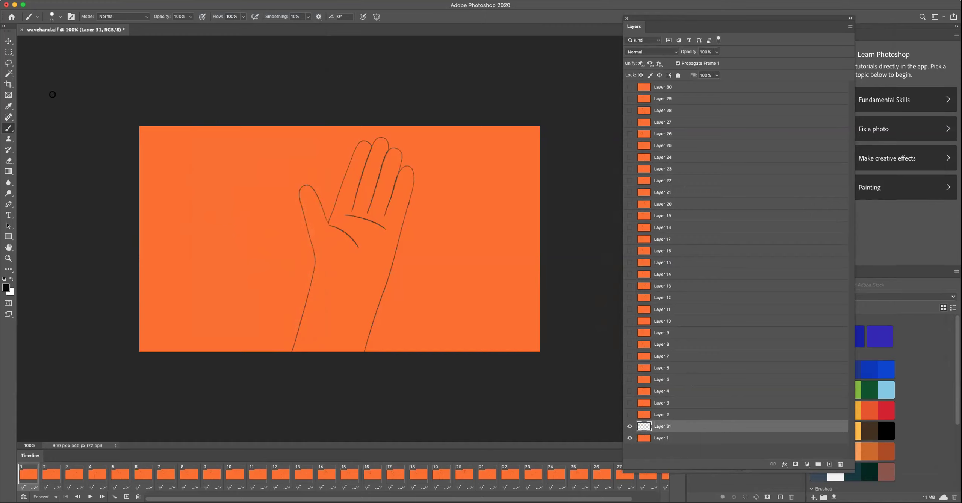
click(37, 17)
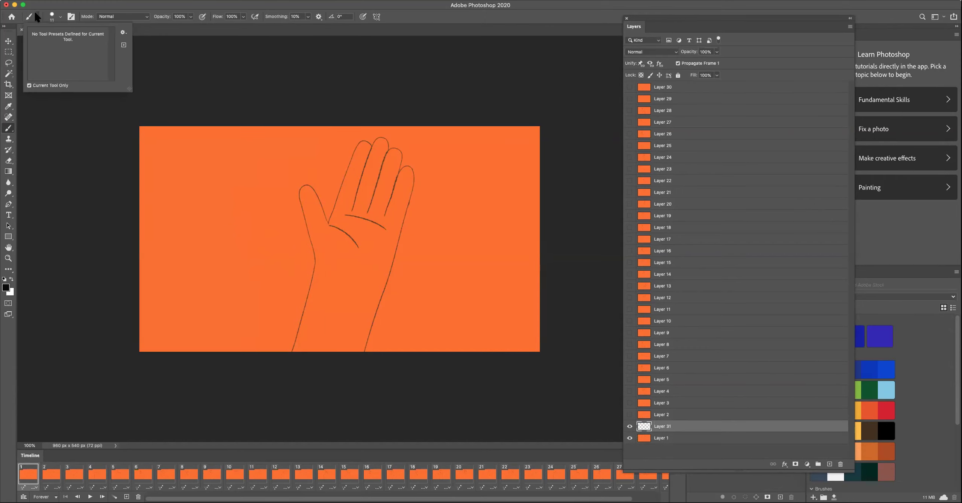
click(60, 17)
drag(51, 41, 47, 41)
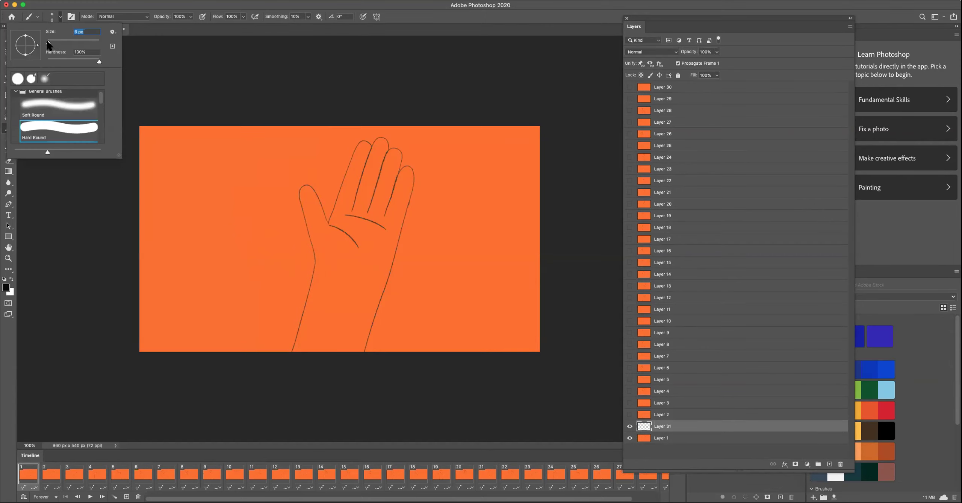
drag(266, 352, 276, 212)
key(super+z)
Trace the wrist, thumb, palm crease and fingers of the frame 1 hand in black on the new layer.
mouse_move(290, 348)
mouse_down()
mouse_move(309, 252)
mouse_move(294, 203)
mouse_move(299, 184)
mouse_move(329, 225)
mouse_move(362, 247)
mouse_up()
drag(329, 218, 346, 156)
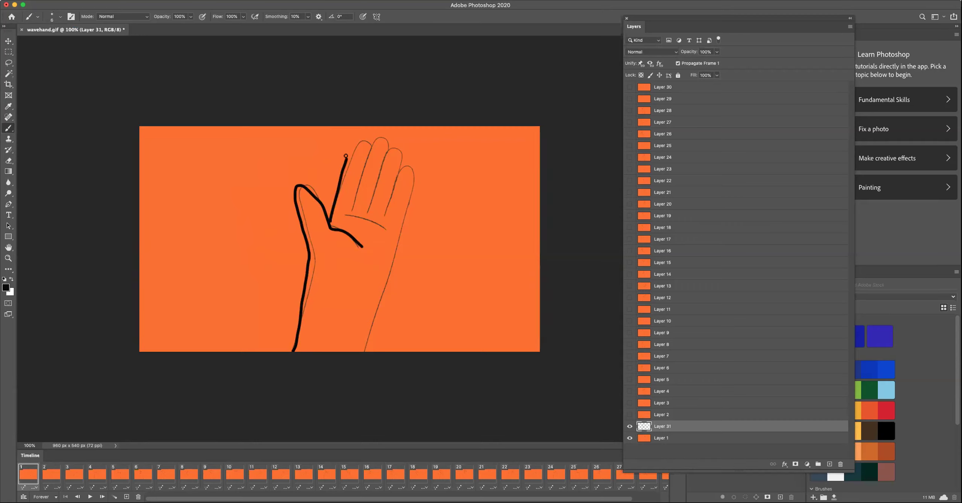
mouse_move(351, 212)
mouse_down()
mouse_move(374, 140)
mouse_move(386, 152)
mouse_up()
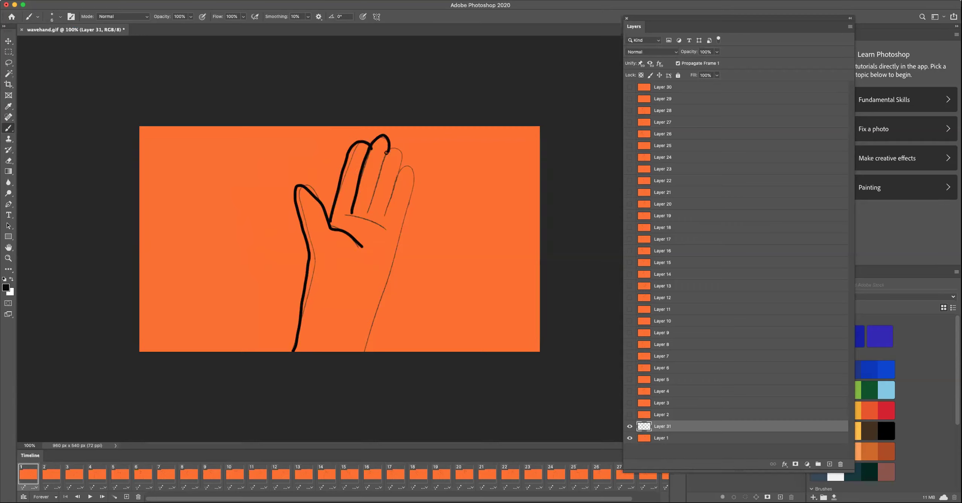
mouse_move(366, 218)
mouse_down()
mouse_move(385, 148)
mouse_move(401, 169)
mouse_move(384, 217)
mouse_up()
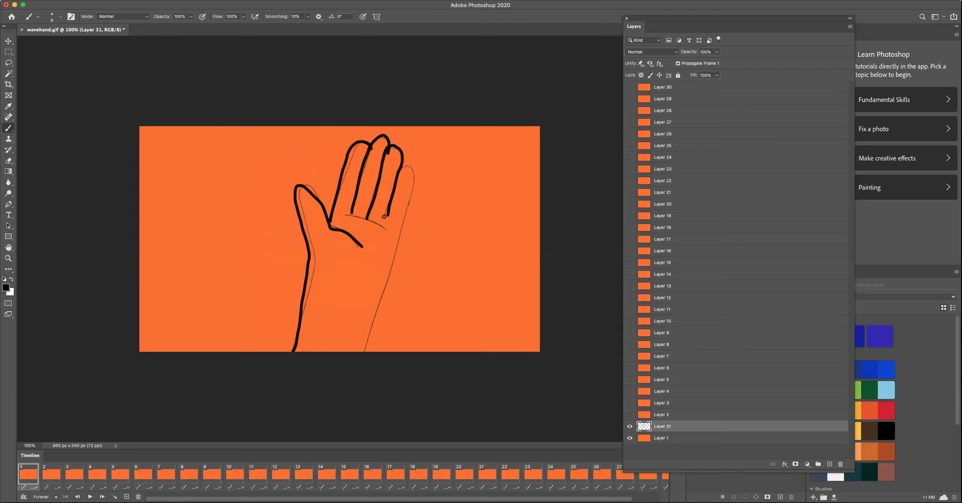
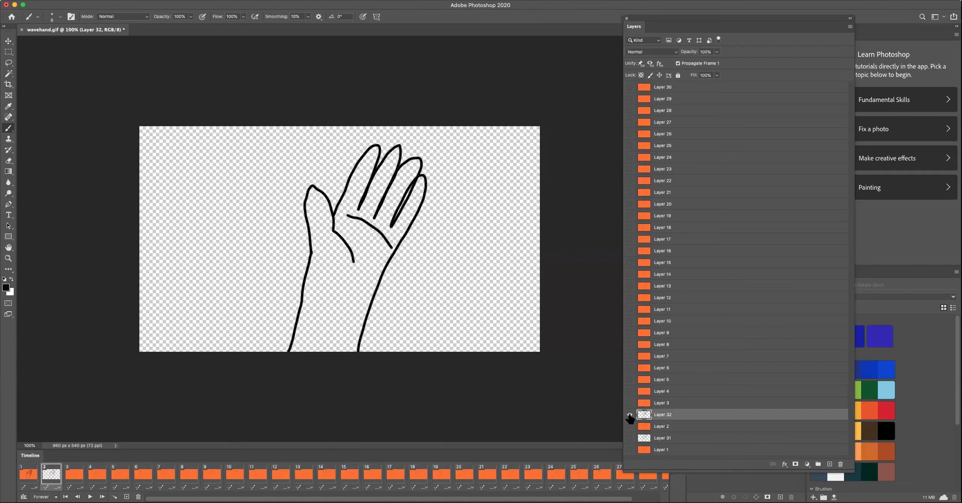
Compare the traced hands on Layer 31 and Layer 32 by toggling their visibility, with and without the orange Layer 2.
click(629, 414)
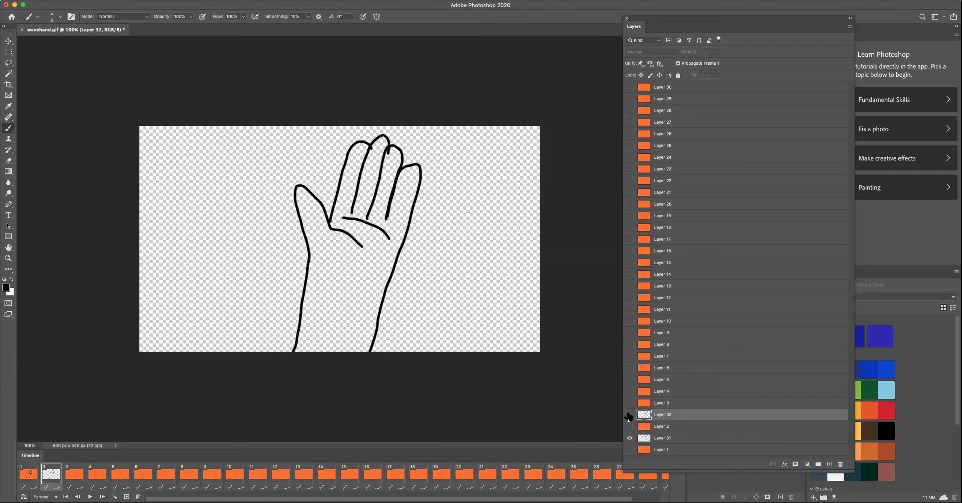
click(630, 414)
click(630, 438)
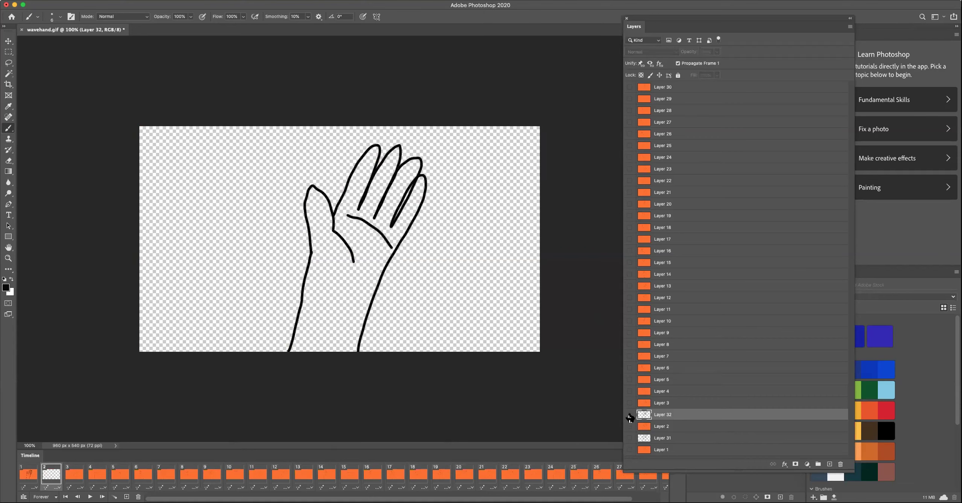
click(629, 414)
click(629, 425)
click(630, 414)
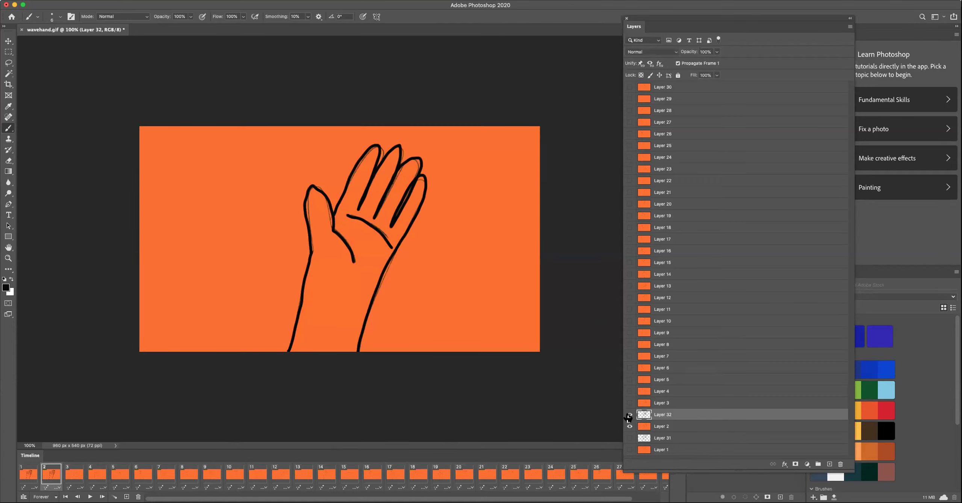
click(630, 438)
click(630, 414)
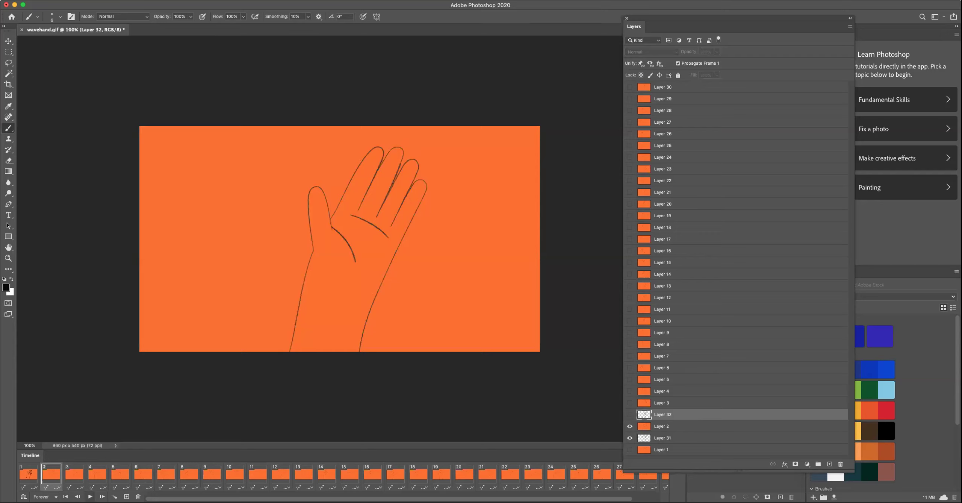
Trace the frame 3 hand in black on a new layer above Layer 3, including the fingers and palm creases.
click(74, 476)
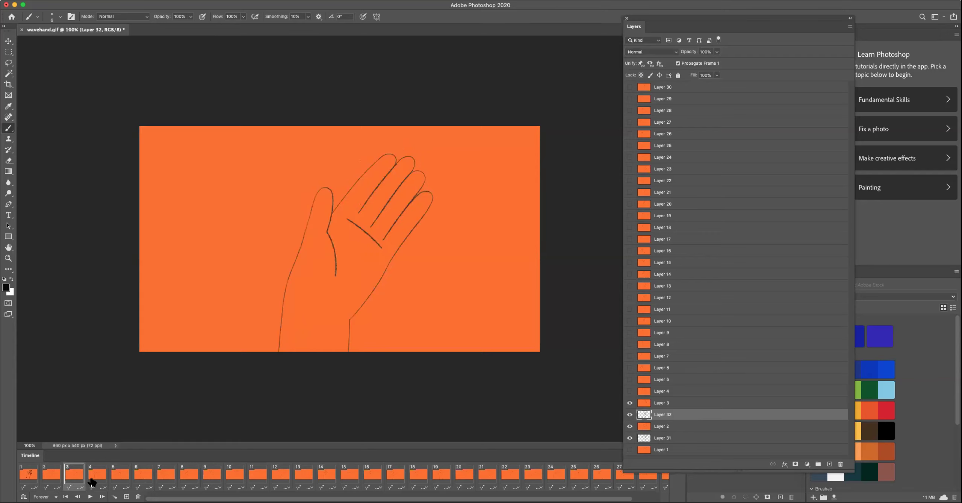
click(662, 403)
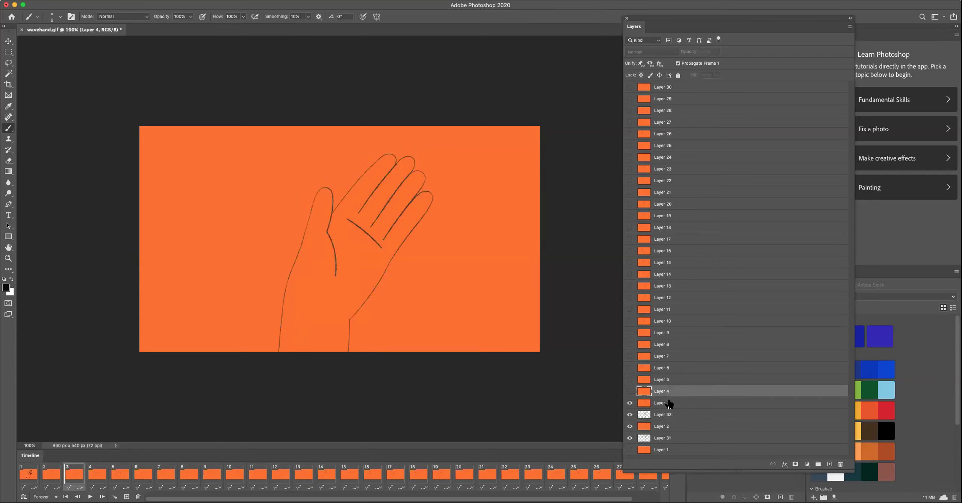
click(830, 465)
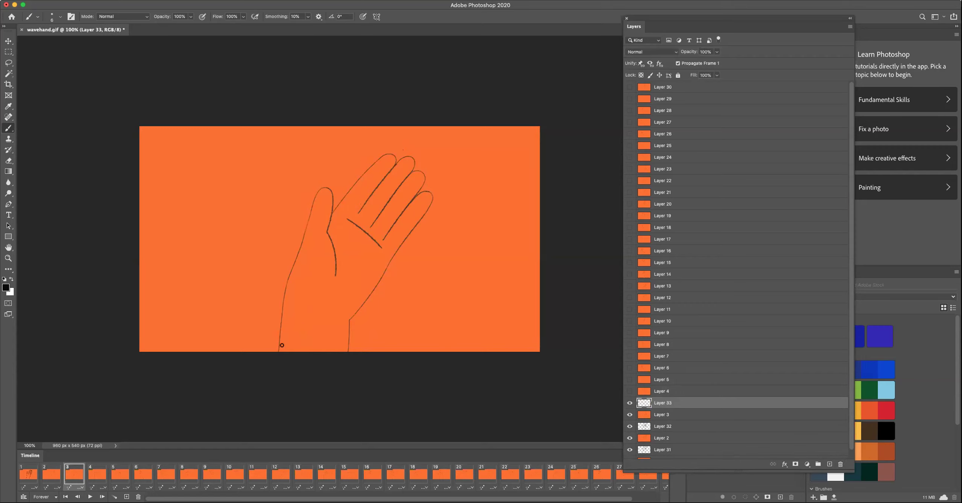
mouse_move(279, 339)
mouse_down()
mouse_move(277, 292)
mouse_move(312, 190)
mouse_move(324, 181)
mouse_move(340, 277)
mouse_up()
mouse_move(335, 206)
mouse_down()
mouse_move(371, 163)
mouse_move(391, 163)
mouse_up()
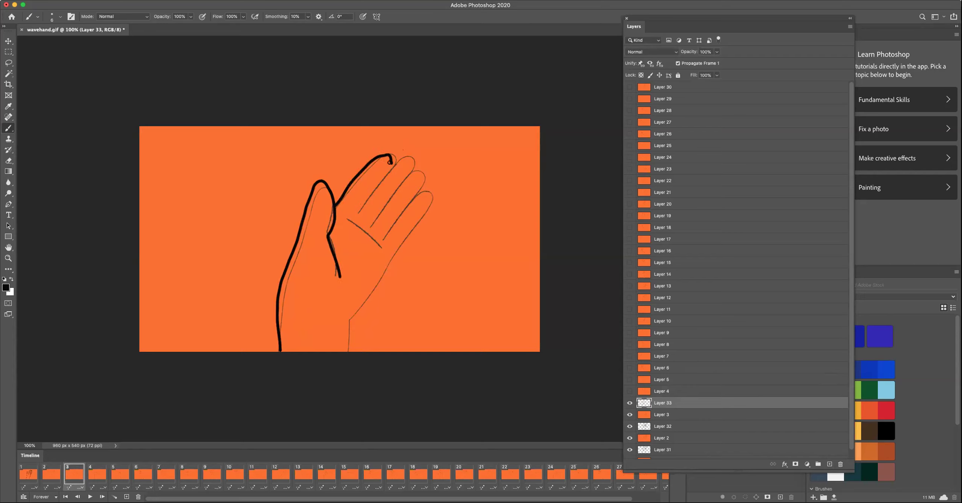
mouse_move(354, 213)
mouse_down()
mouse_move(394, 165)
mouse_move(419, 167)
mouse_move(378, 222)
mouse_move(421, 174)
mouse_move(404, 214)
mouse_move(427, 193)
mouse_move(411, 240)
mouse_move(347, 320)
mouse_move(349, 347)
mouse_up()
drag(348, 223, 384, 254)
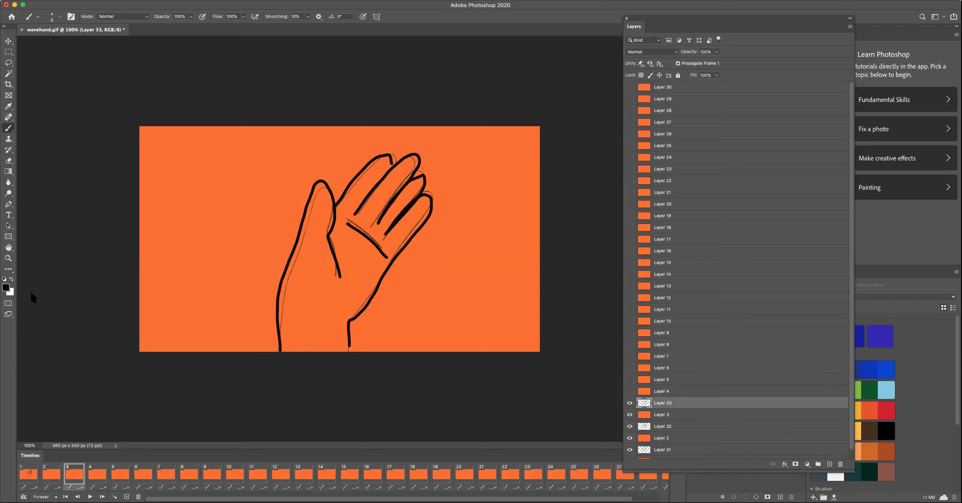
Play the frame animation, toggle the visibility of Layer 3, and play the animation again to check the traced frames.
key(space)
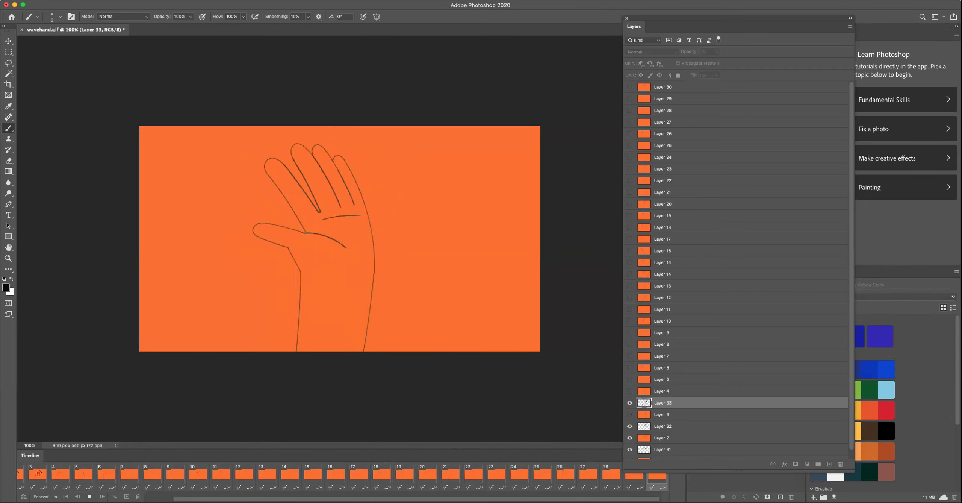
key(space)
click(630, 414)
key(space)
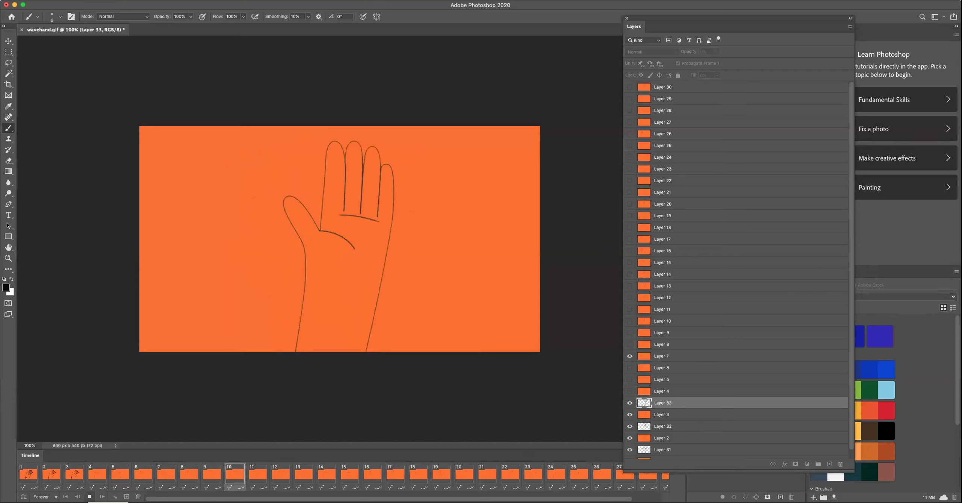
key(space)
Step back and forth through frames 1 to 4 to compare the traced drawings with the original hand.
click(28, 478)
click(61, 478)
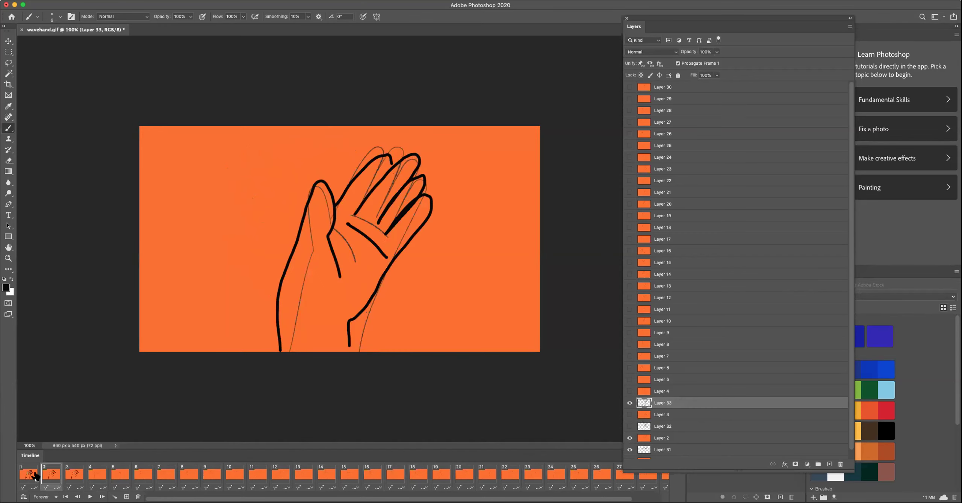
click(35, 477)
click(51, 477)
click(68, 477)
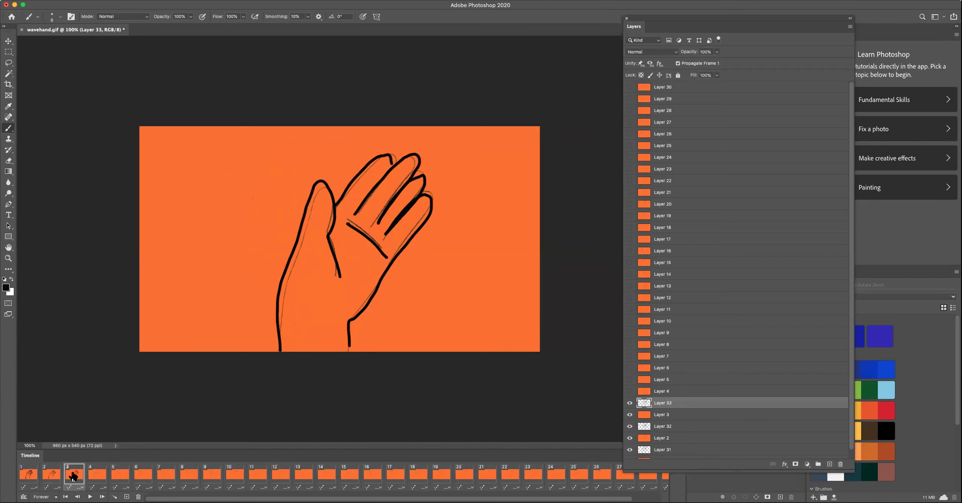
click(57, 475)
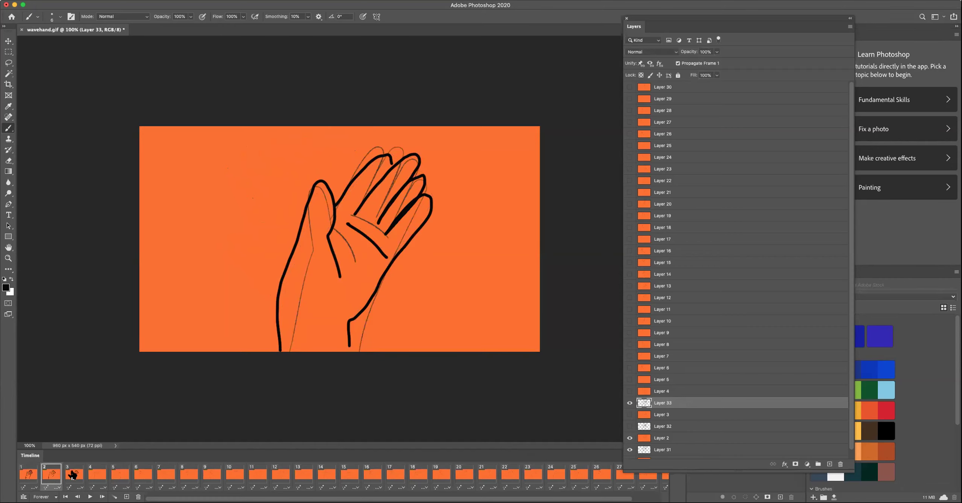
click(73, 476)
click(96, 476)
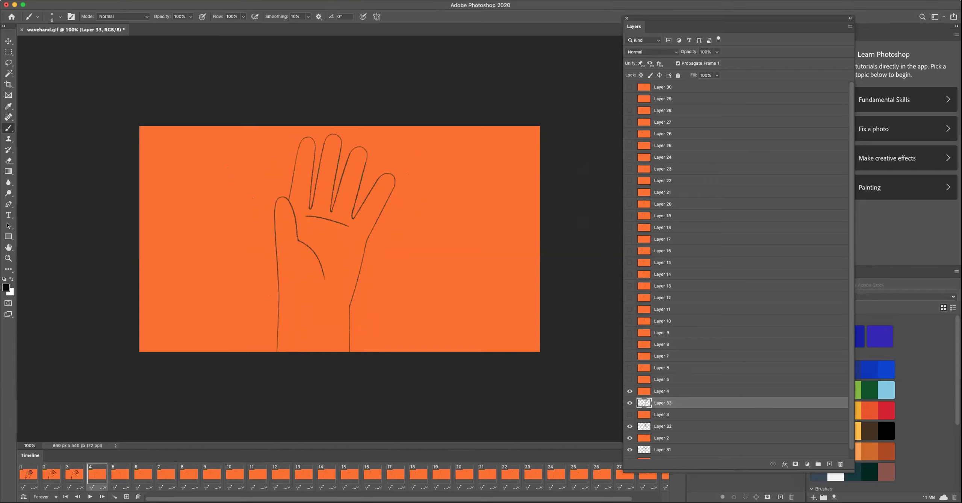
Switch to Animate and add a second scene to HAND ANIMATION.fla, with the Scene panel floating beside the stage.
click(14, 4)
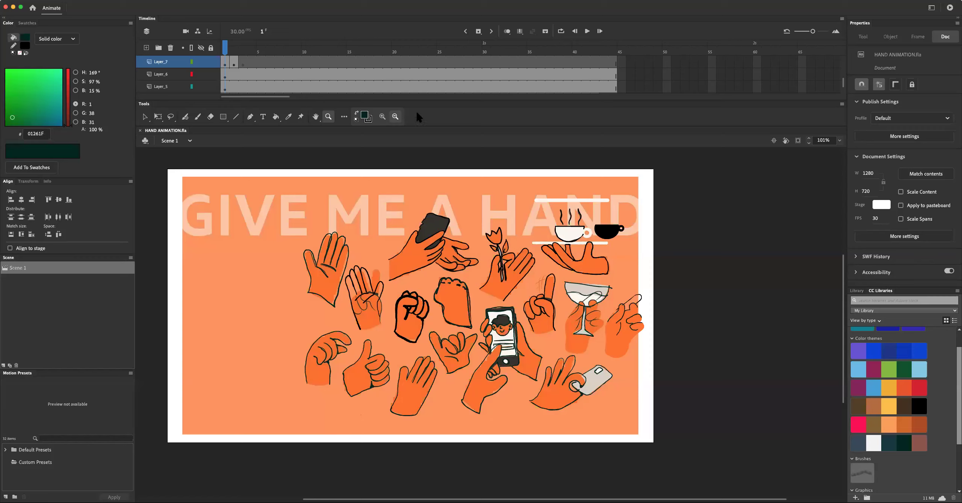
click(255, 0)
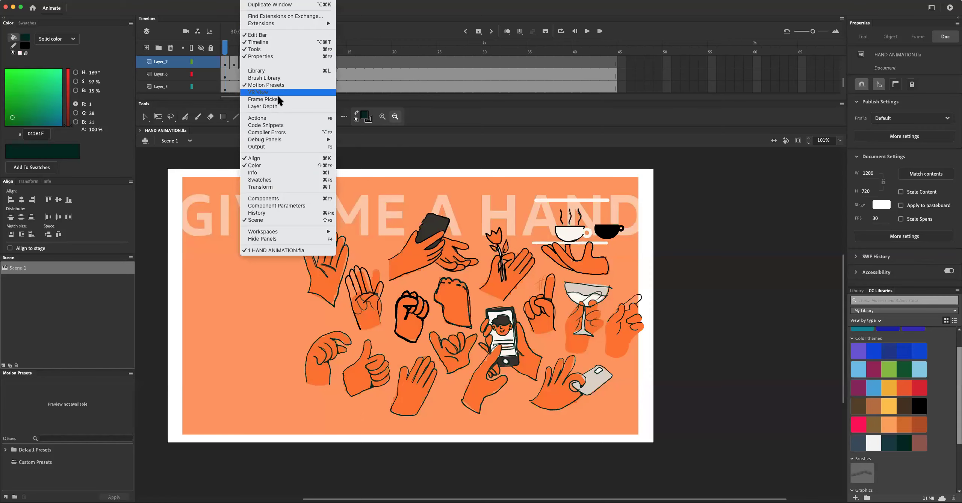
click(271, 220)
click(256, 3)
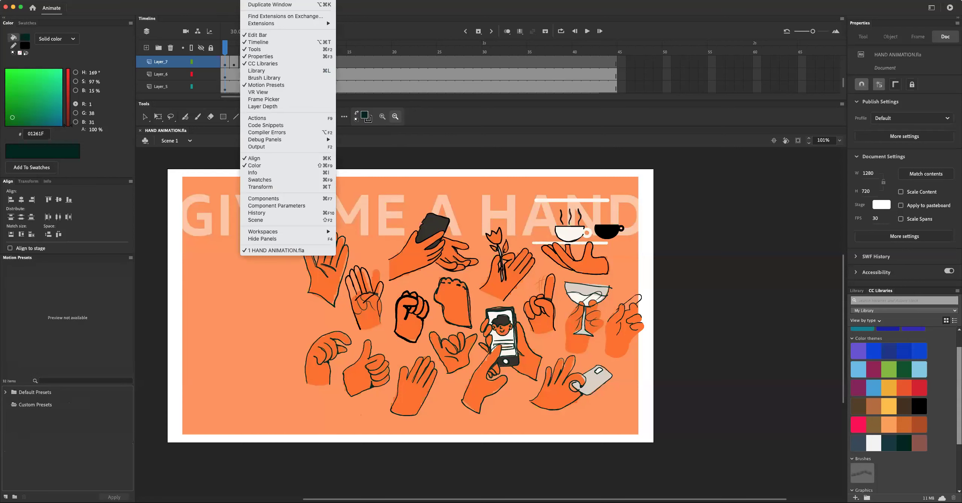
click(263, 220)
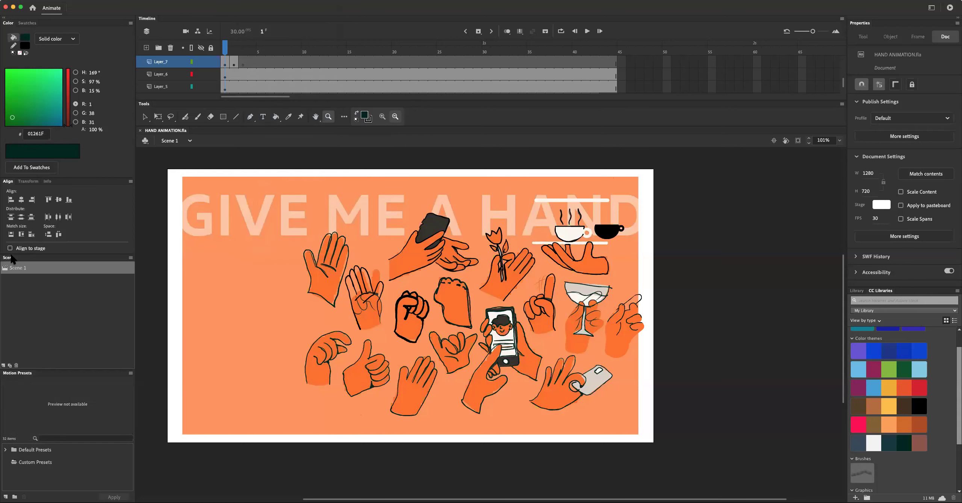
drag(113, 256, 781, 242)
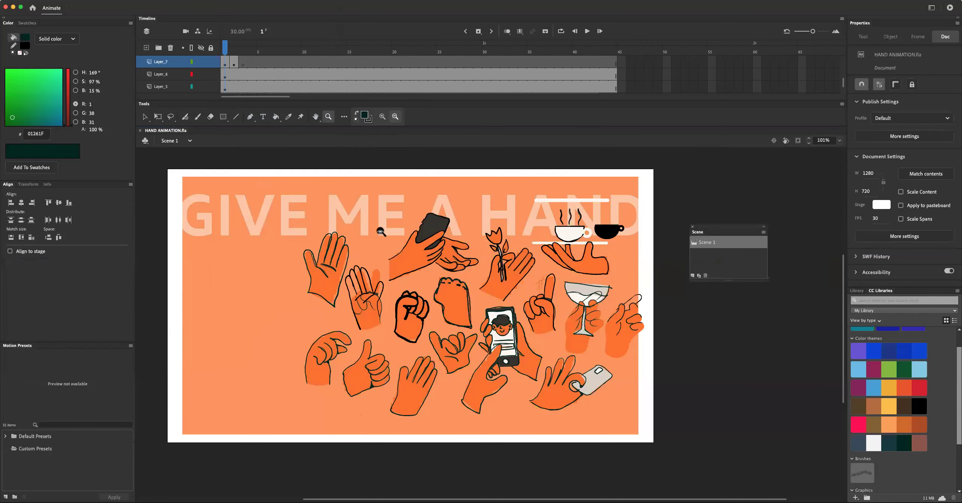
click(693, 276)
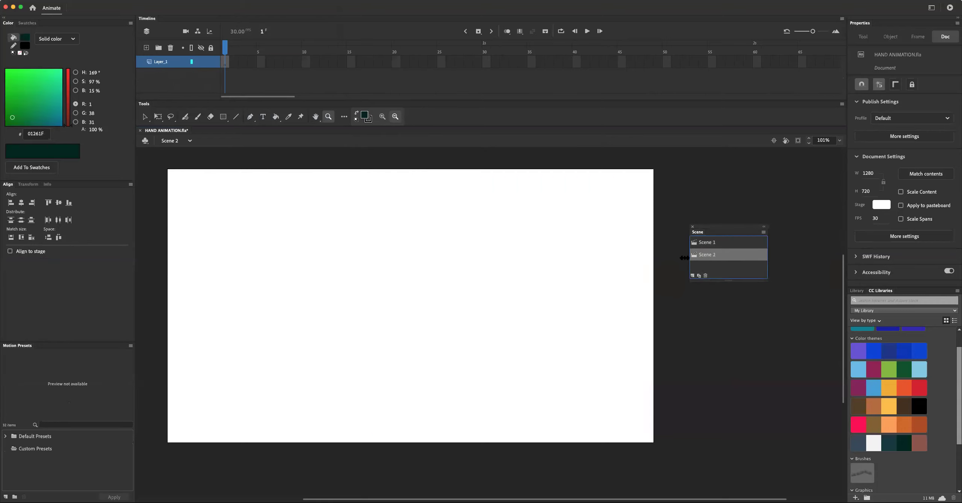
Draw a large dark green rectangle on Scene 2's stage and add a third scene to the document.
click(224, 116)
drag(274, 251, 590, 414)
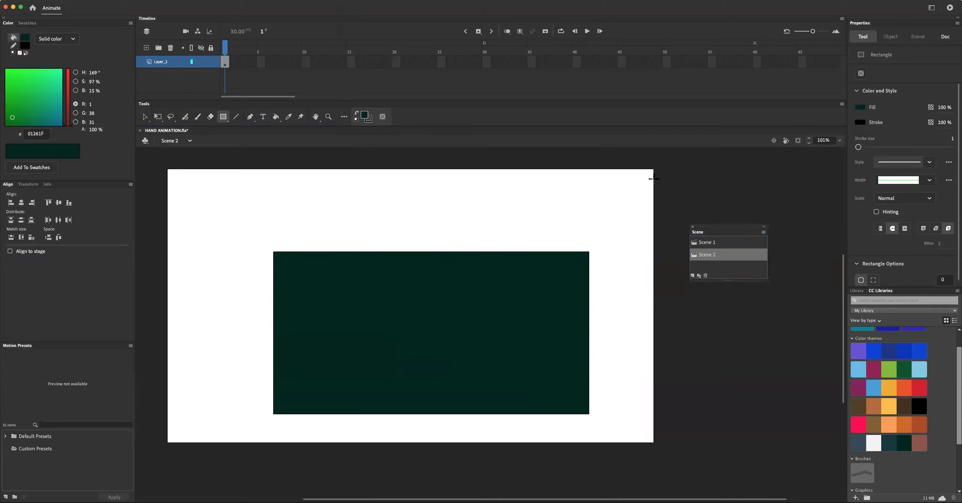
click(693, 276)
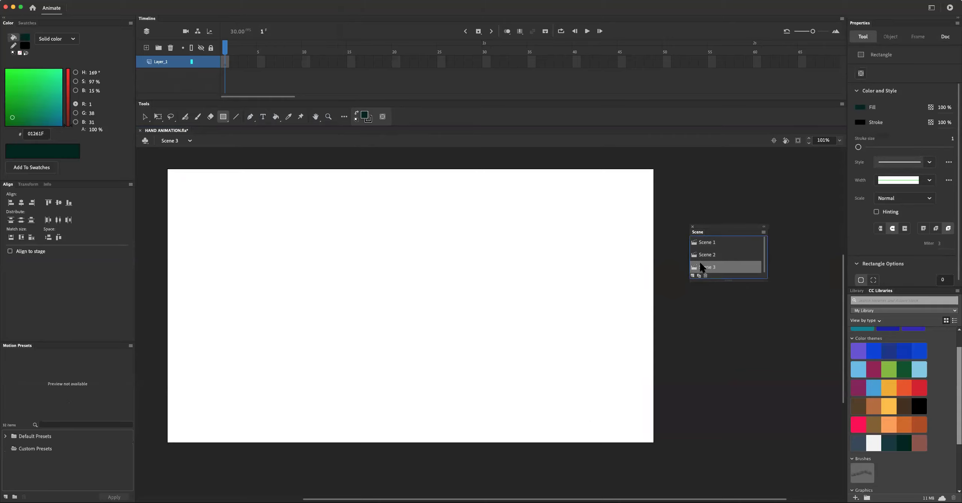
Draw a large dark green oval in Scene 3 and overlap it with a smaller oval filled with purple #330099.
click(226, 121)
click(260, 146)
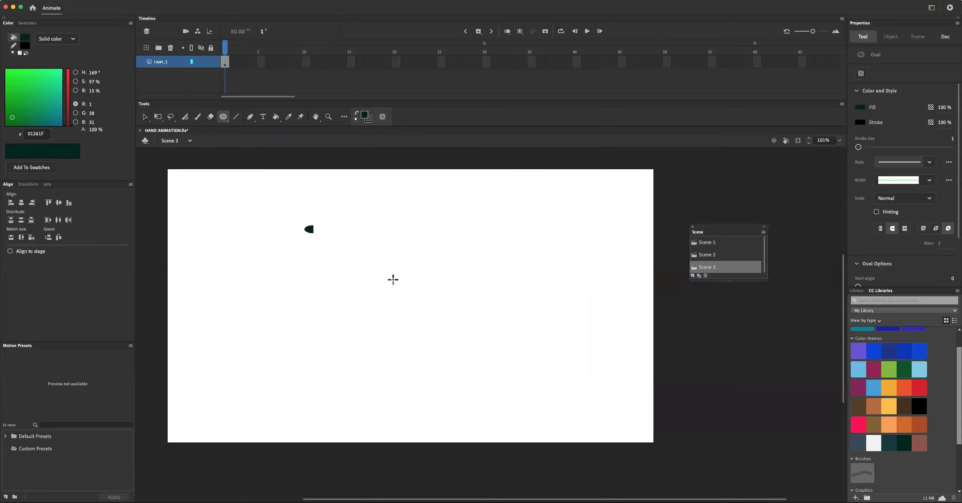
drag(305, 225, 566, 403)
click(365, 116)
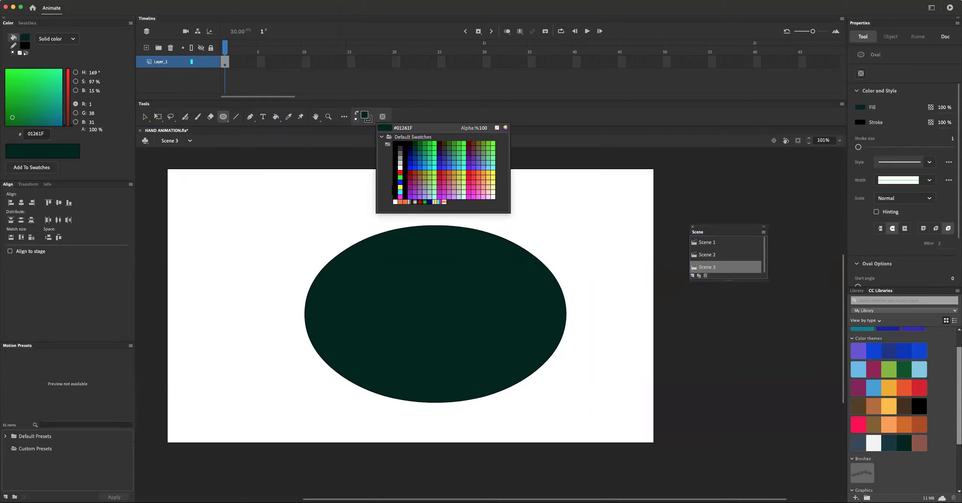
click(440, 165)
drag(302, 226, 503, 389)
Duplicate Scene 3 and delete the copy.
click(699, 276)
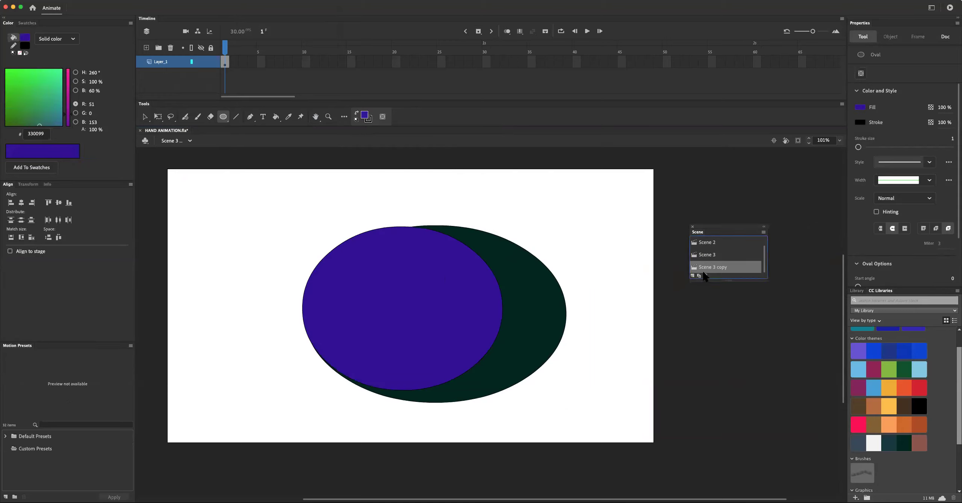
click(705, 275)
Add a new blank scene after Scene 3 and rename it as Scene 4, enlarging the scene list.
click(693, 276)
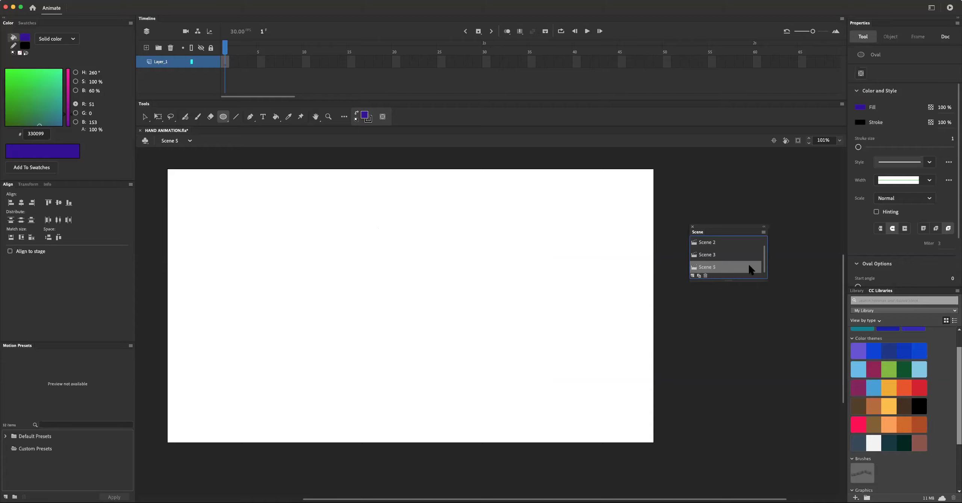
drag(766, 280, 793, 358)
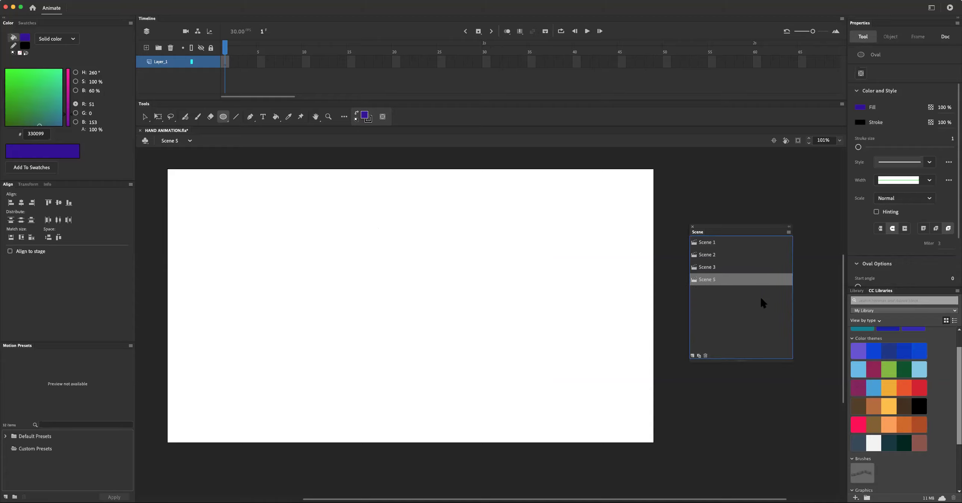
double_click(716, 279)
click(724, 280)
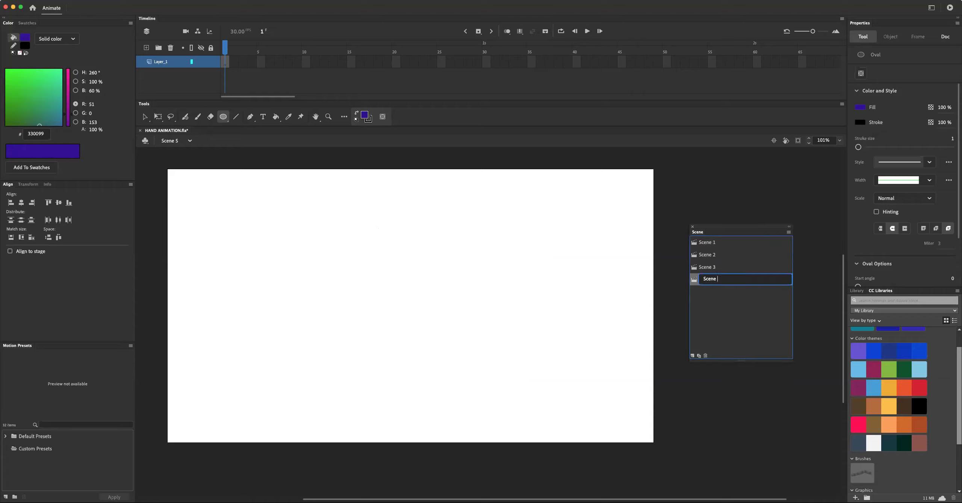
text(4)
key(Return)
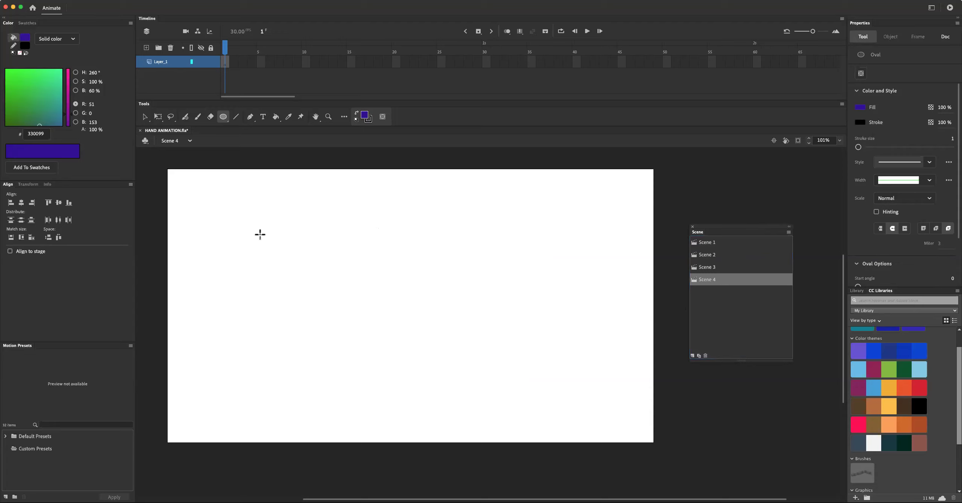
Draw six purple ovals of different sizes scattered across Scene 4's stage.
drag(245, 235, 342, 308)
drag(418, 294, 531, 359)
drag(551, 243, 594, 262)
drag(383, 217, 428, 248)
drag(328, 393, 374, 408)
drag(215, 361, 293, 365)
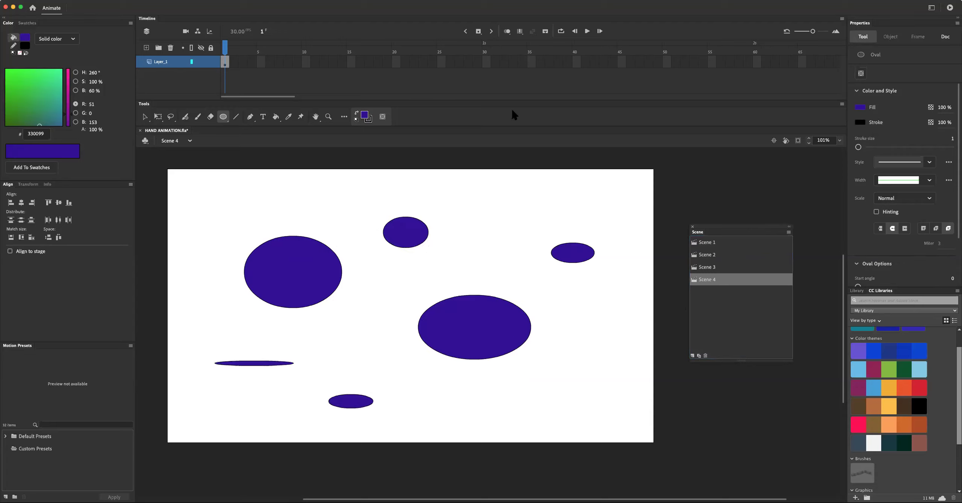
Go back to Scene 1 and play its hand animation to review it.
click(708, 242)
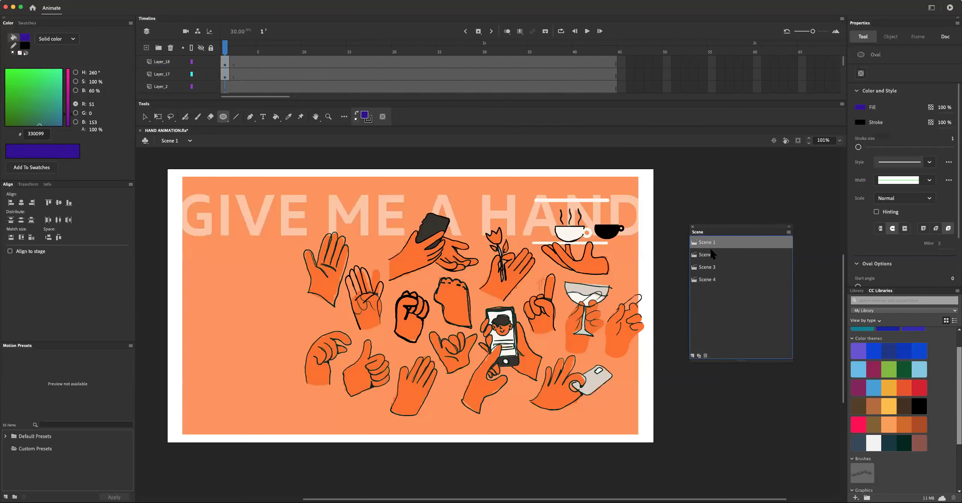
click(587, 31)
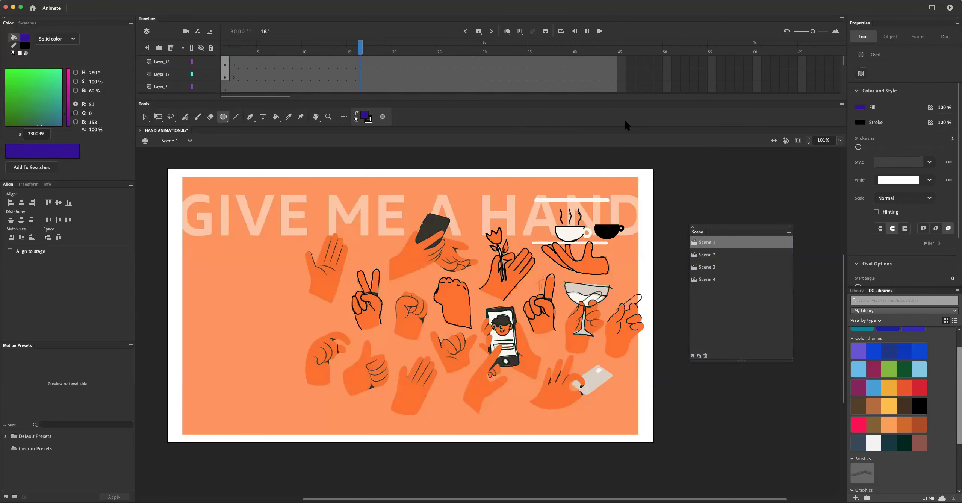
click(587, 31)
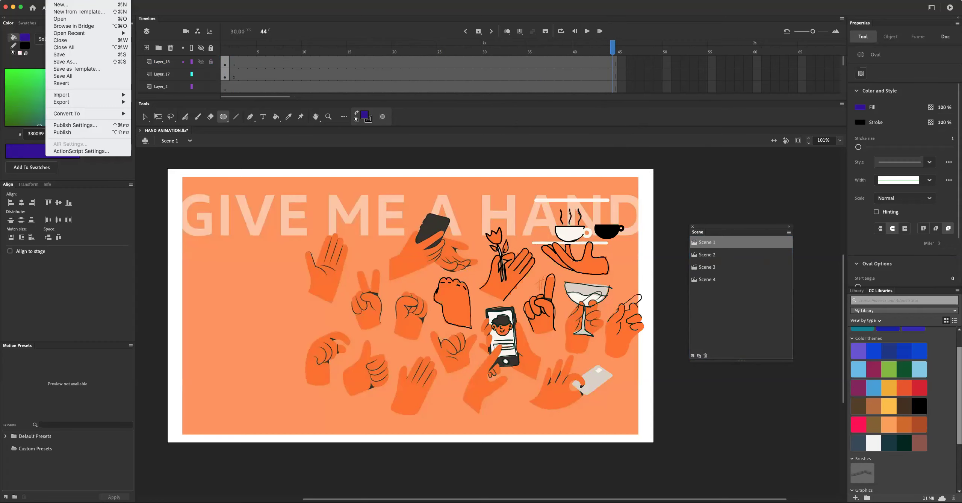
Save HAND ANIMATION.fla and lower the upper edge of the document area to enlarge the tools area.
click(70, 62)
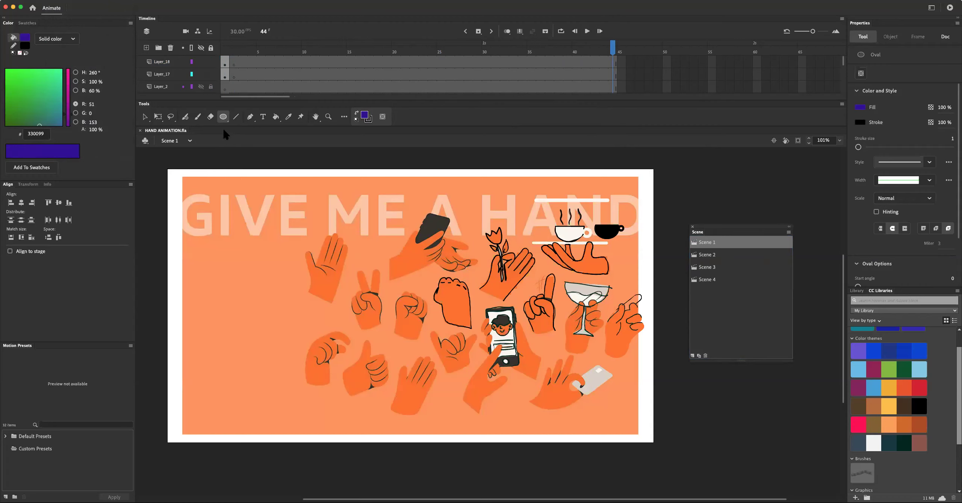
drag(227, 127, 230, 167)
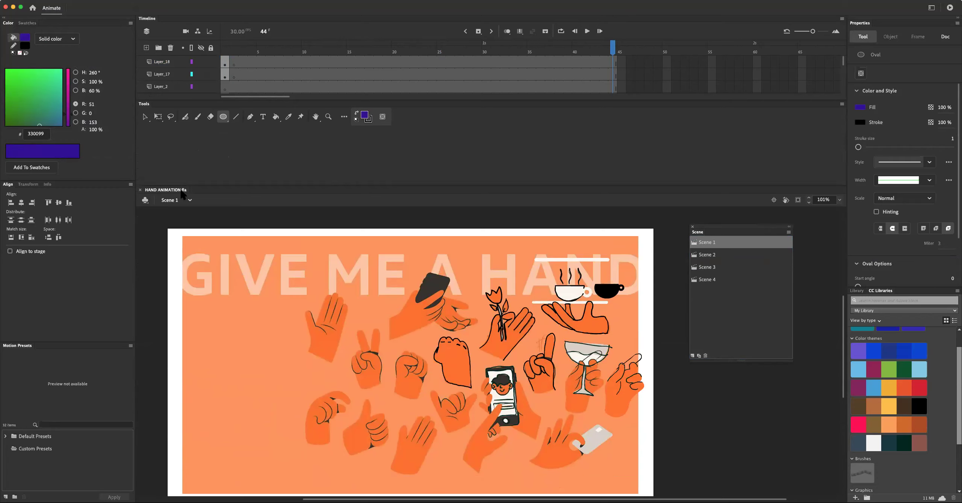
Add a new layer with a keyframe at frame 44 in Scene 1 and begin its frame action script with "go".
click(146, 48)
click(615, 62)
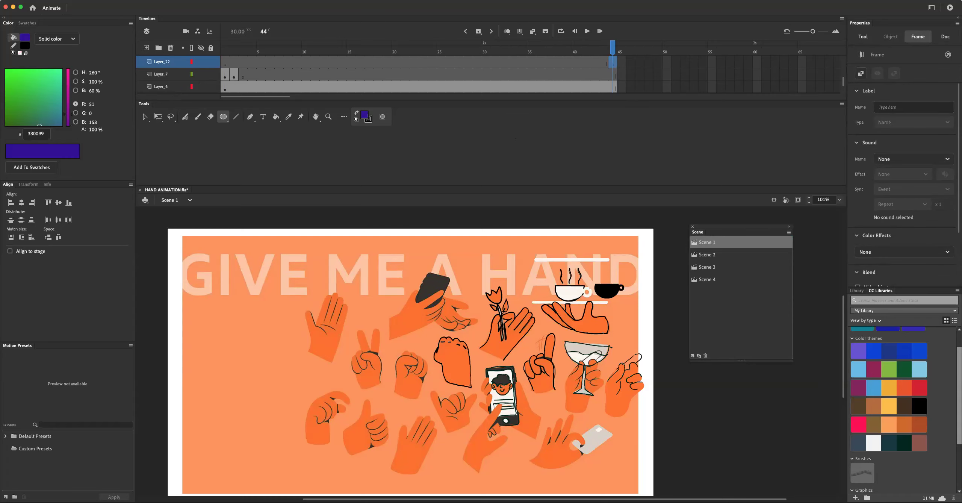
click(251, 0)
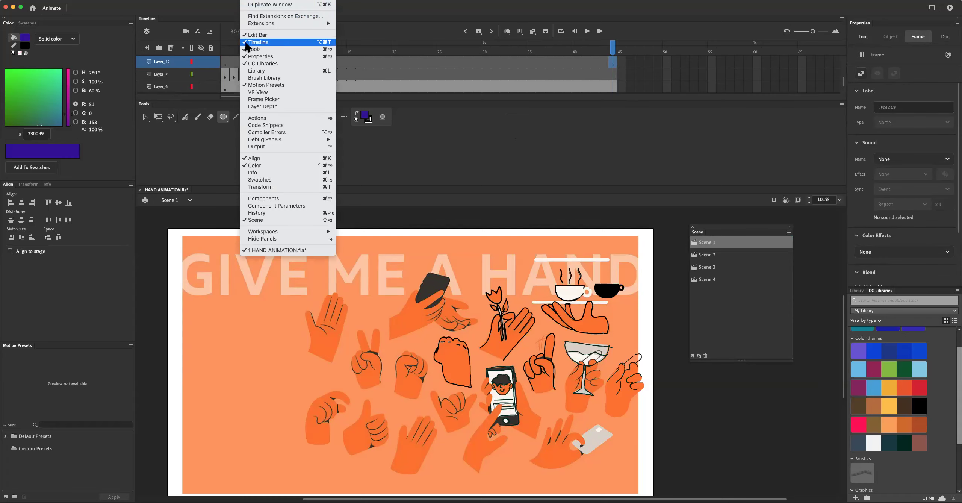
click(271, 118)
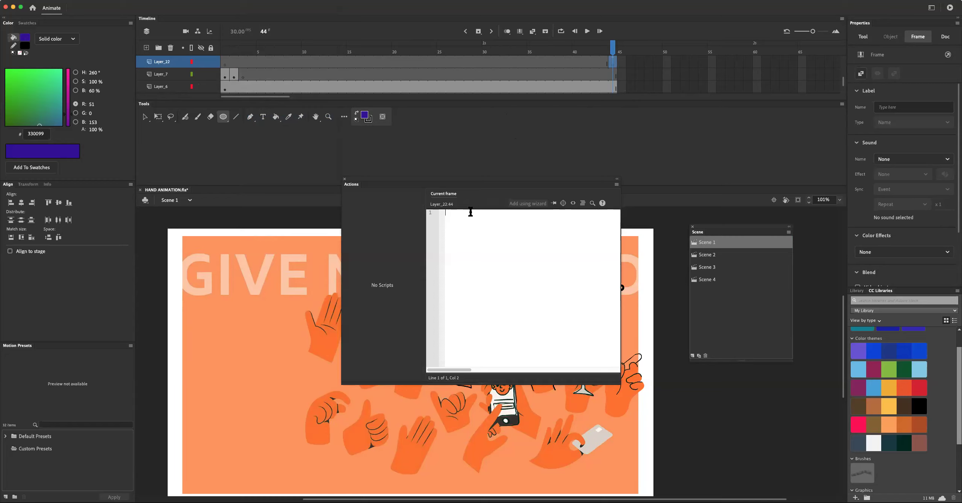
text(go)
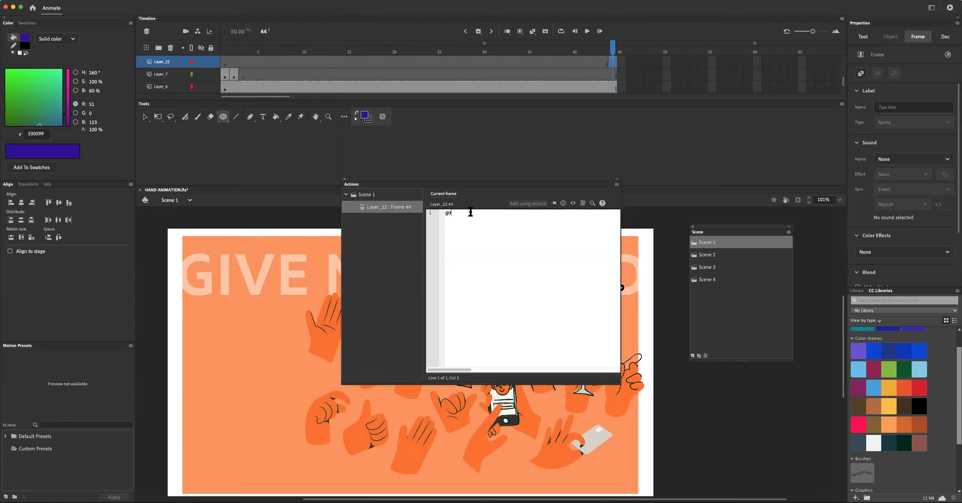